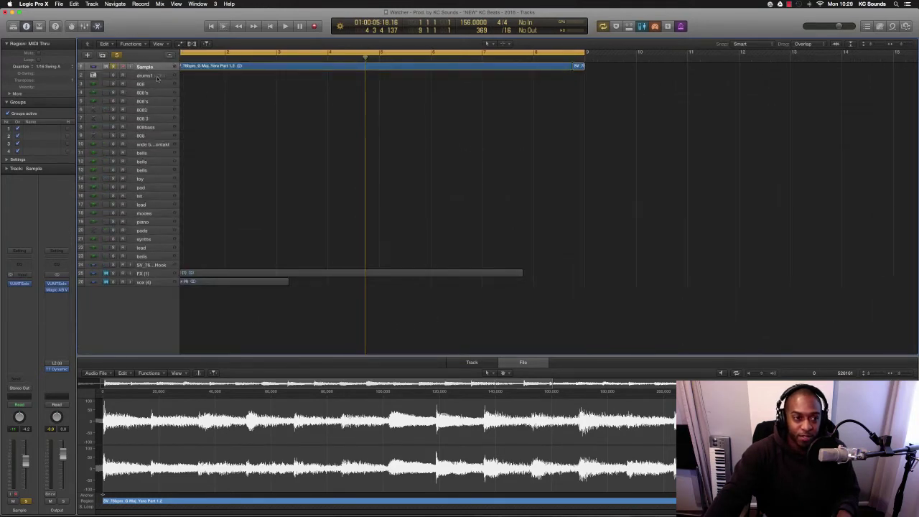
- Look through the project's tracks, from the drums and 808 tracks down to the FX and vox regions
{"action": "left_click", "coordinate": [155, 75]}
{"action": "left_click", "coordinate": [154, 84]}
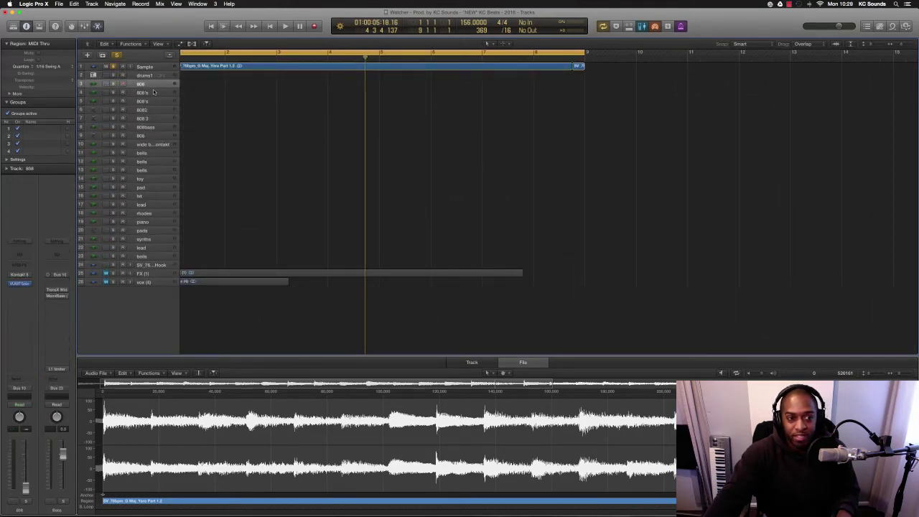
{"action": "left_click", "coordinate": [153, 93]}
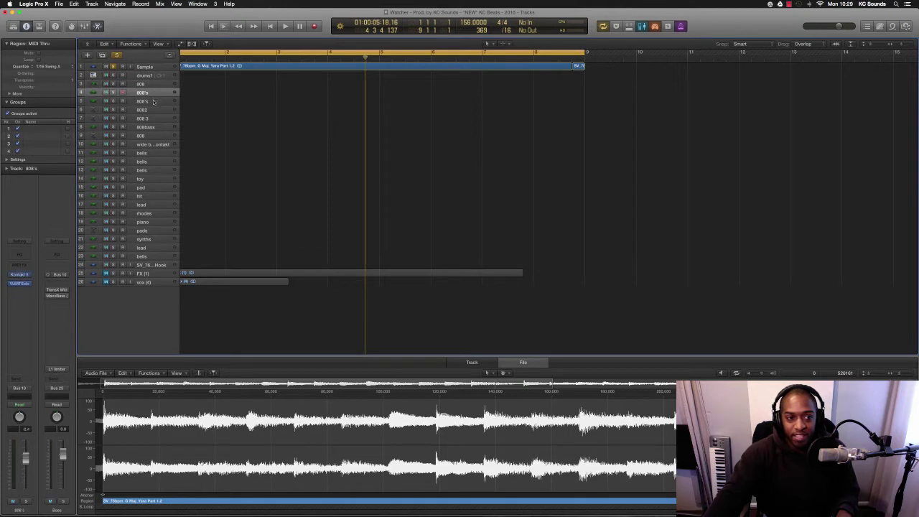
{"action": "left_click", "coordinate": [153, 102]}
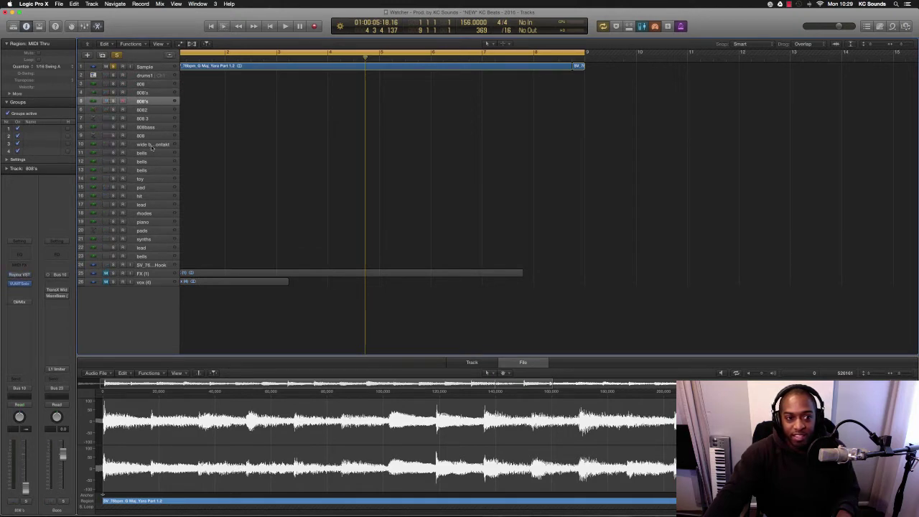
{"action": "key", "text": "super+Down"}
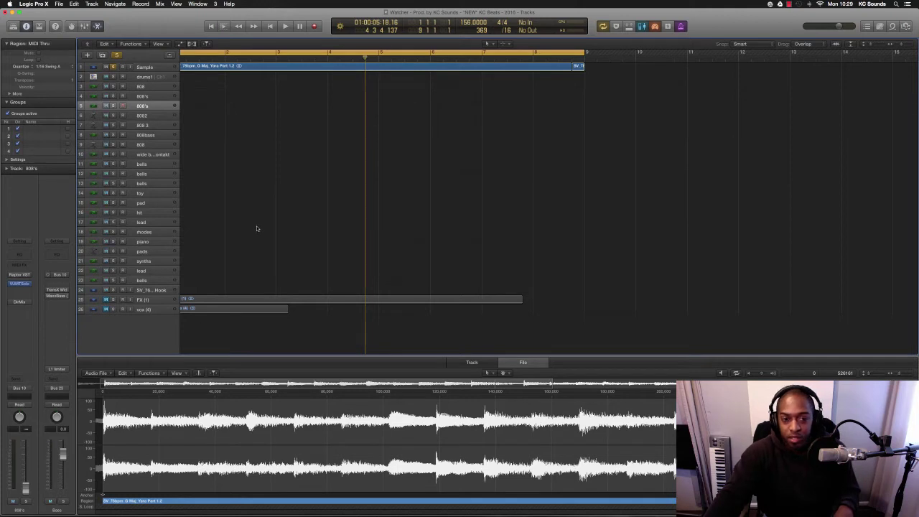
{"action": "scroll", "coordinate": [257, 228], "scroll_direction": "left", "scroll_amount": 1}
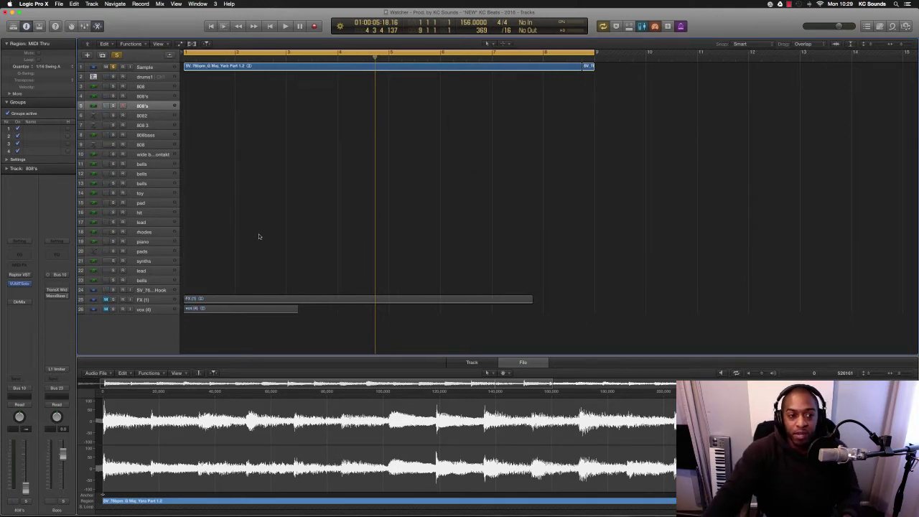
{"action": "scroll", "coordinate": [312, 221], "scroll_direction": "up", "scroll_amount": 3}
{"action": "scroll", "coordinate": [314, 224], "scroll_direction": "left", "scroll_amount": 3}
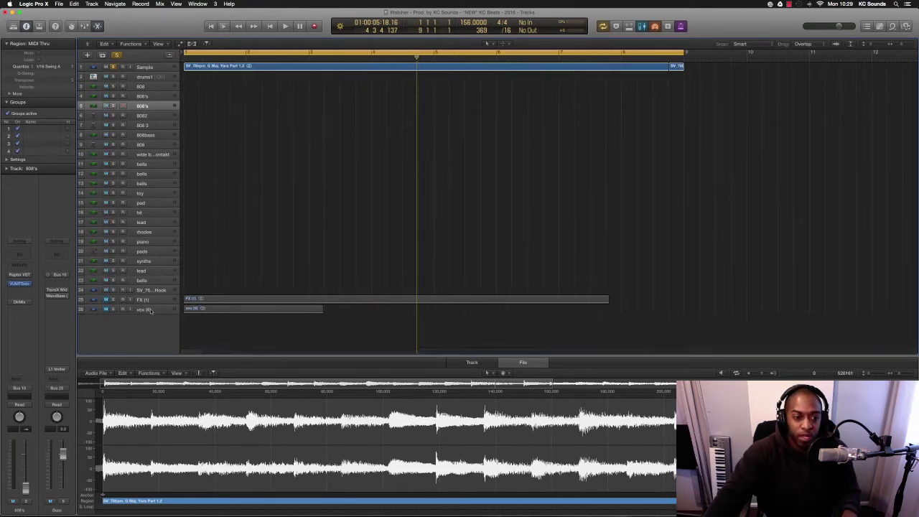
- Unmute and solo the vox (4) track and play it from the start of the project
{"action": "left_click", "coordinate": [109, 309]}
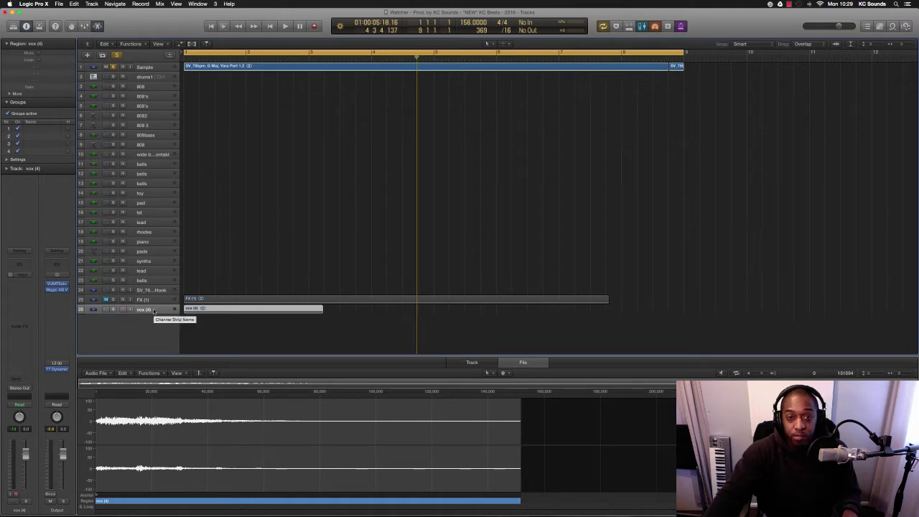
{"action": "key", "text": "super+Down"}
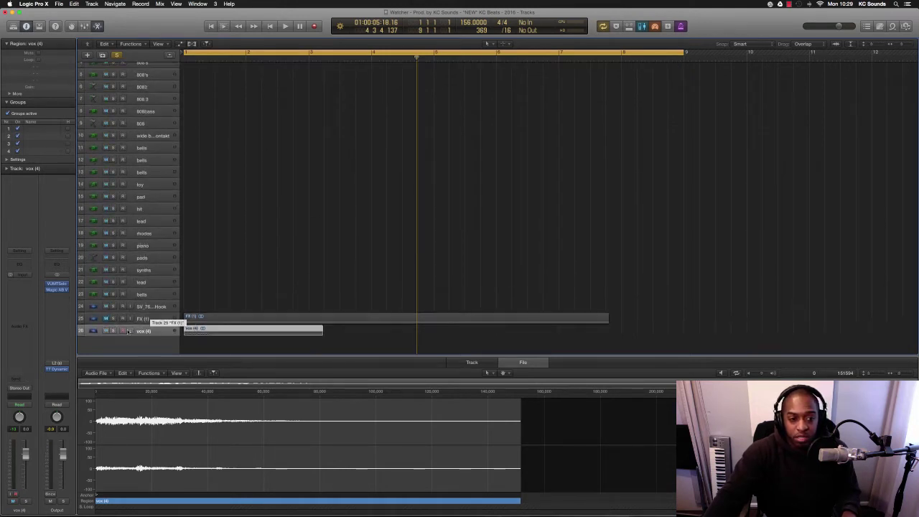
{"action": "left_click", "coordinate": [114, 331]}
{"action": "key", "text": "Return"}
{"action": "key", "text": "space"}
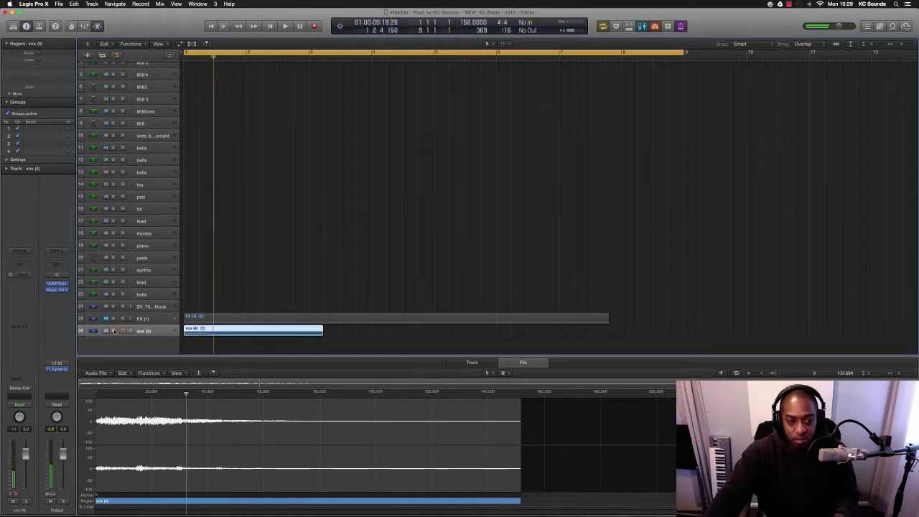
{"action": "left_click", "coordinate": [114, 331]}
{"action": "key", "text": "space"}
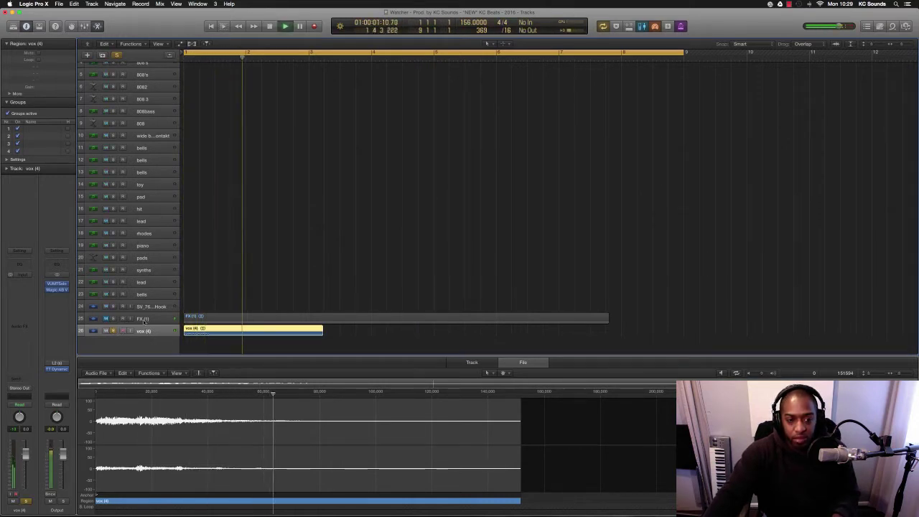
- Time-stretch the vox (4) region to end about midway between bars 3 and 4, and play it back
{"action": "key", "text": "super+Down"}
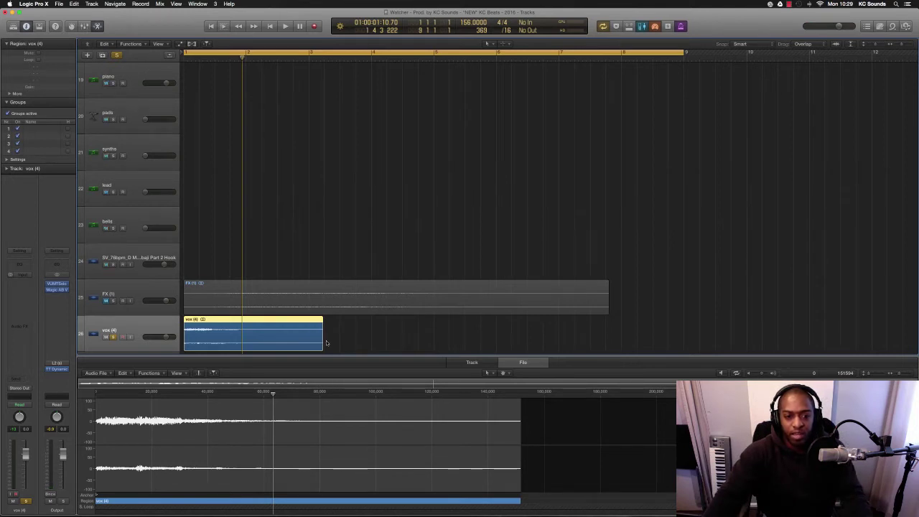
{"action": "key", "text": "super+Down"}
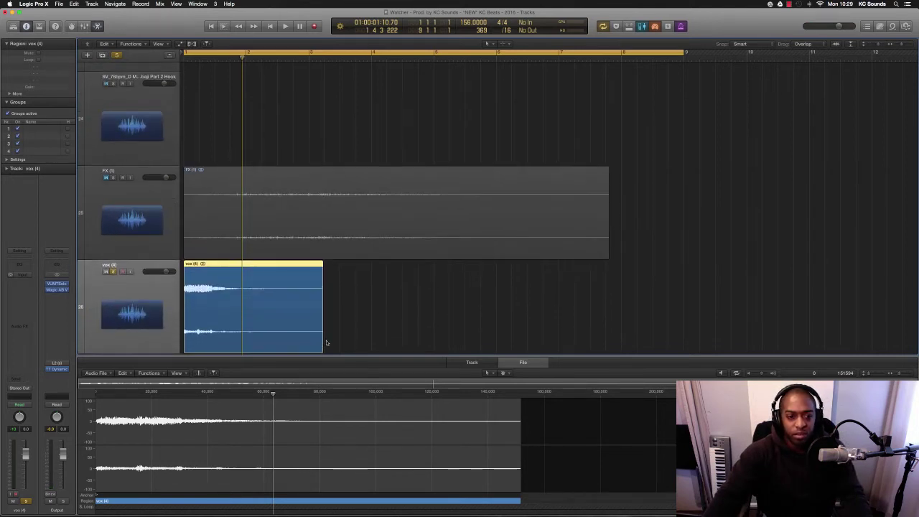
{"action": "scroll", "coordinate": [327, 302], "scroll_direction": "left", "scroll_amount": 1}
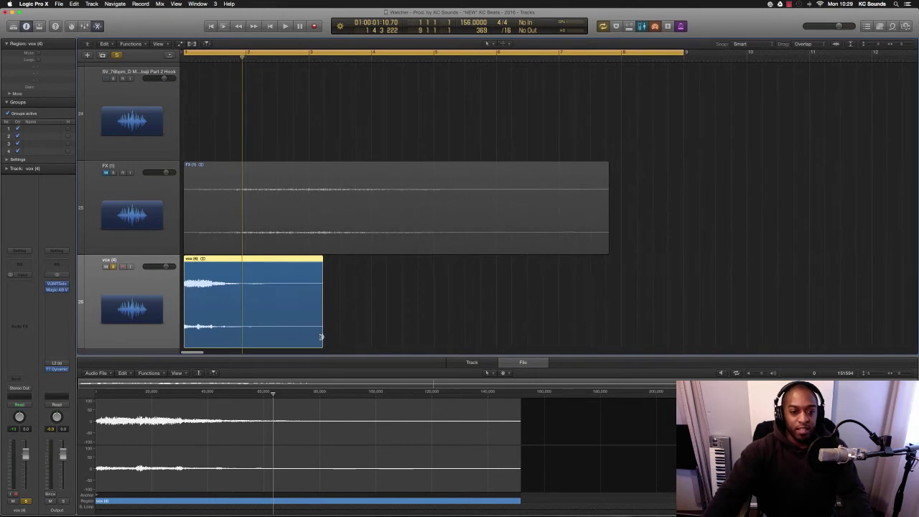
{"action": "scroll", "coordinate": [321, 340], "scroll_direction": "right", "scroll_amount": 1}
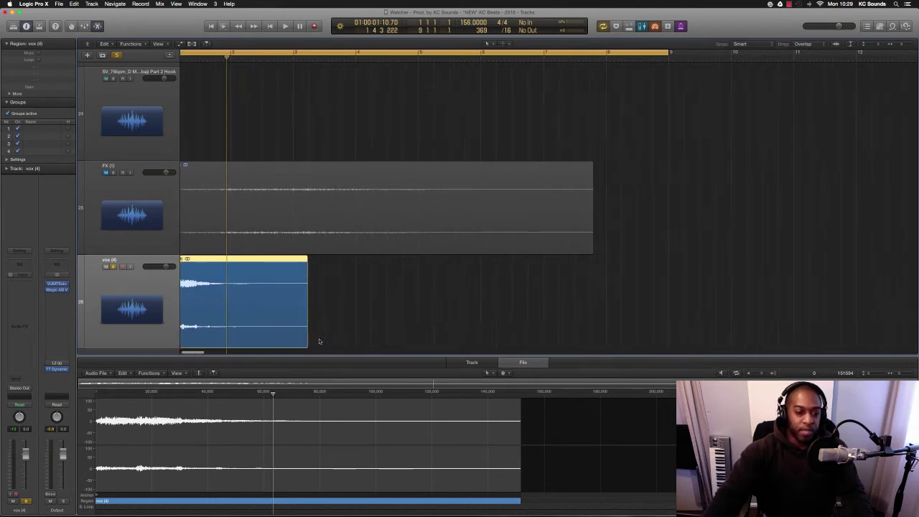
{"action": "scroll", "coordinate": [320, 341], "scroll_direction": "left", "scroll_amount": 1}
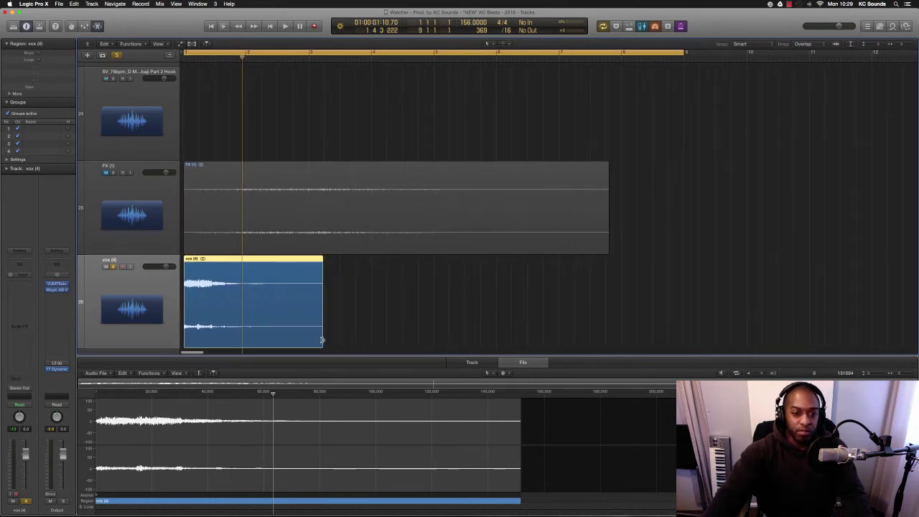
{"action": "key", "text": "space"}
{"action": "key", "text": "space"}
{"action": "left_click_drag", "start_coordinate": [322, 340], "coordinate": [342, 341]}
{"action": "key", "text": "space"}
{"action": "key", "text": "space"}
{"action": "key", "text": "space"}
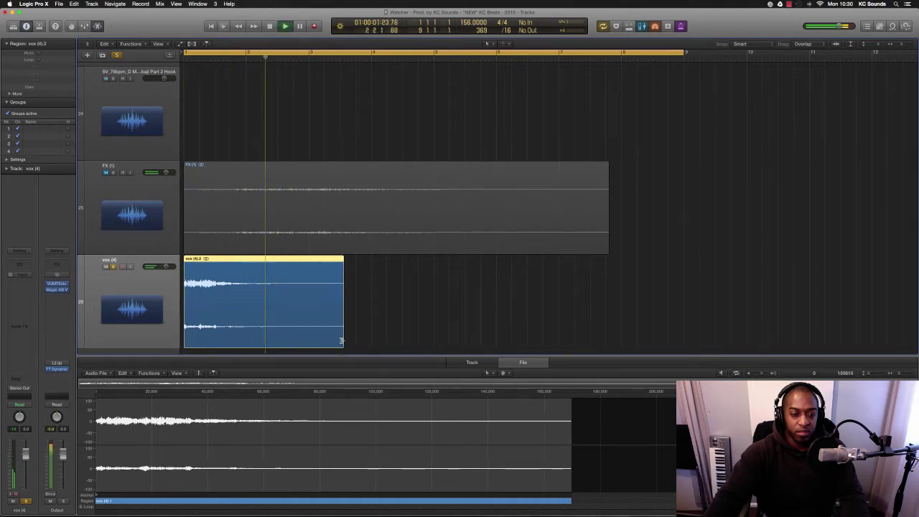
- Time-stretch the vox region slightly longer, to about bar 3.6, and audition it
{"action": "left_click_drag", "start_coordinate": [342, 341], "coordinate": [347, 341]}
{"action": "key", "text": "space"}
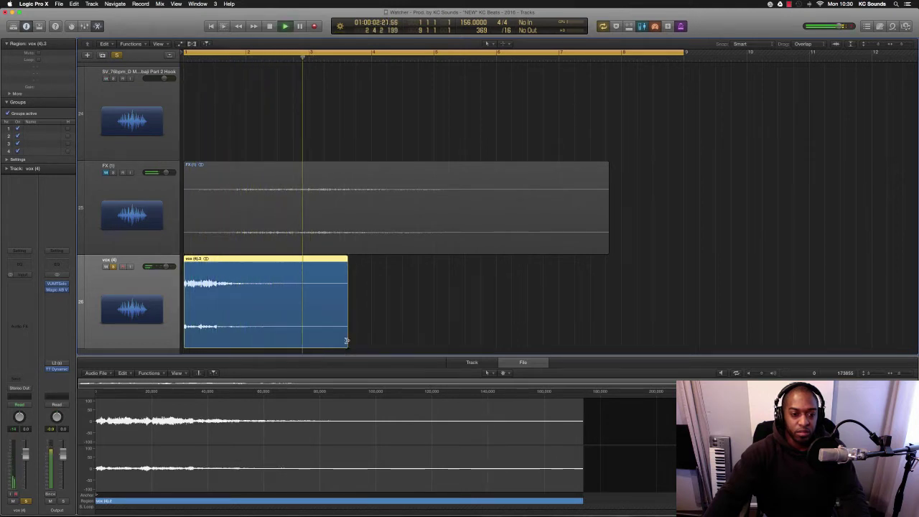
{"action": "key", "text": "space"}
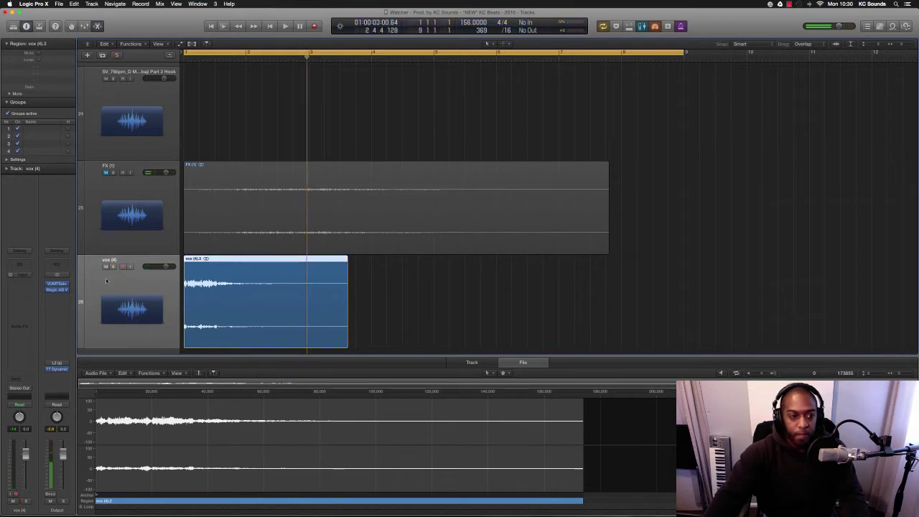
- Mute vox (4), unmute and solo the FX (1) track, and play it from the start of the project
{"action": "left_click", "coordinate": [105, 267]}
{"action": "left_click", "coordinate": [105, 173]}
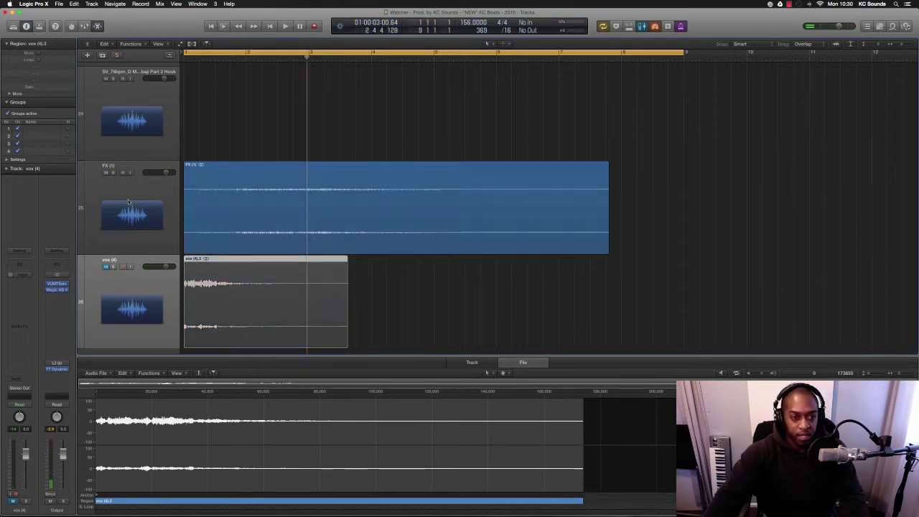
{"action": "key", "text": "Return"}
{"action": "key", "text": "space"}
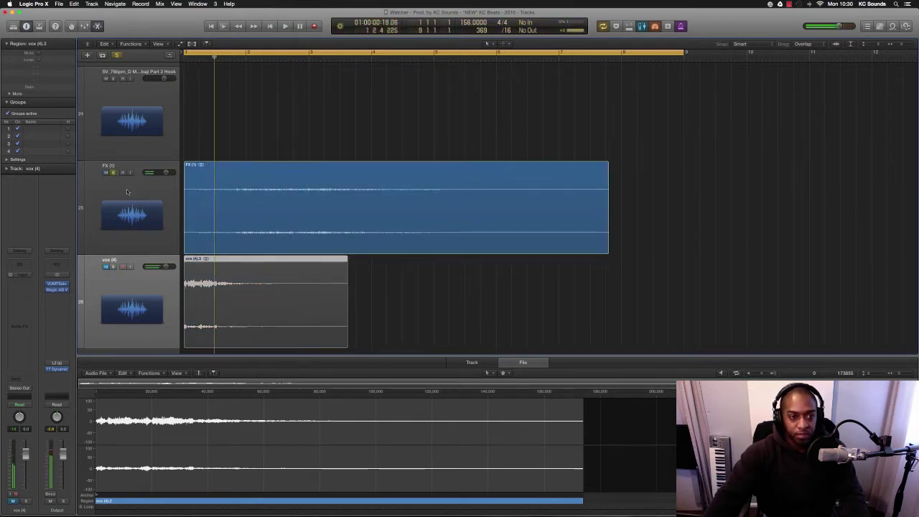
{"action": "key", "text": "space"}
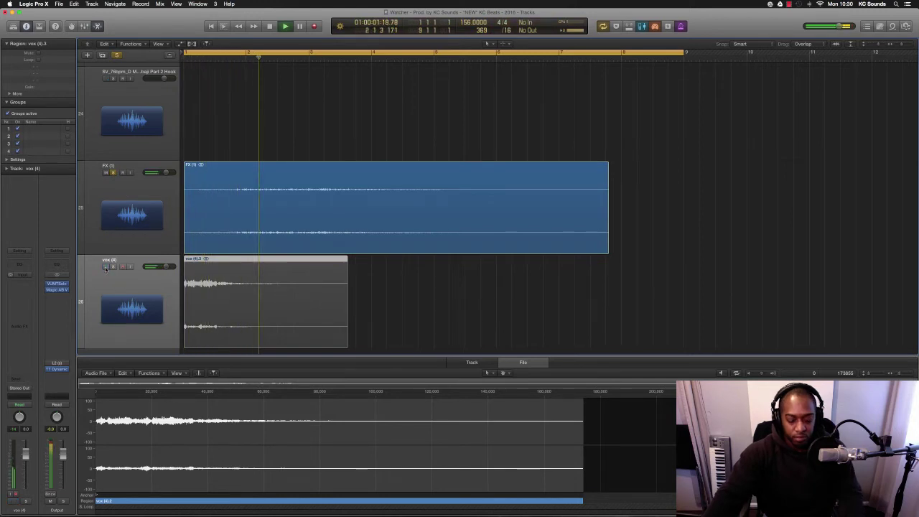
{"action": "key", "text": "space"}
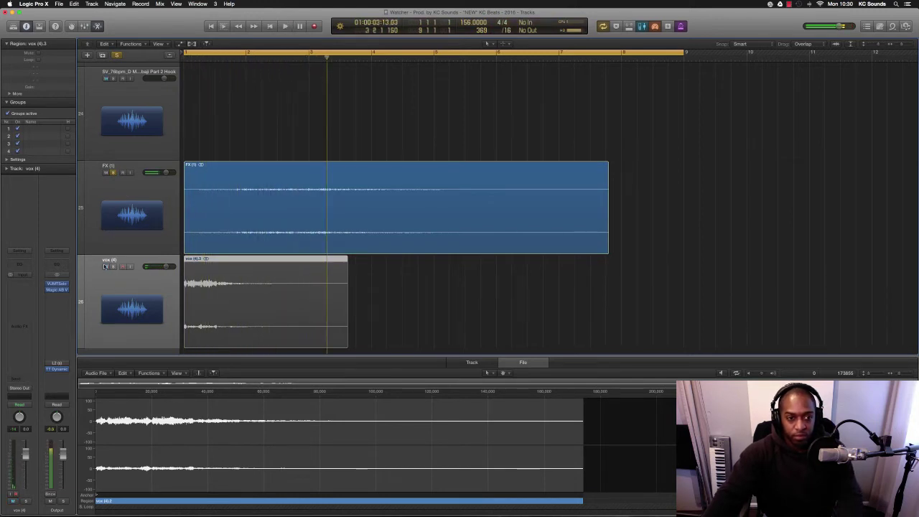
- Turn off the solo on FX (1) and mute both the FX (1) and vox (4) tracks
{"action": "left_click", "coordinate": [113, 174]}
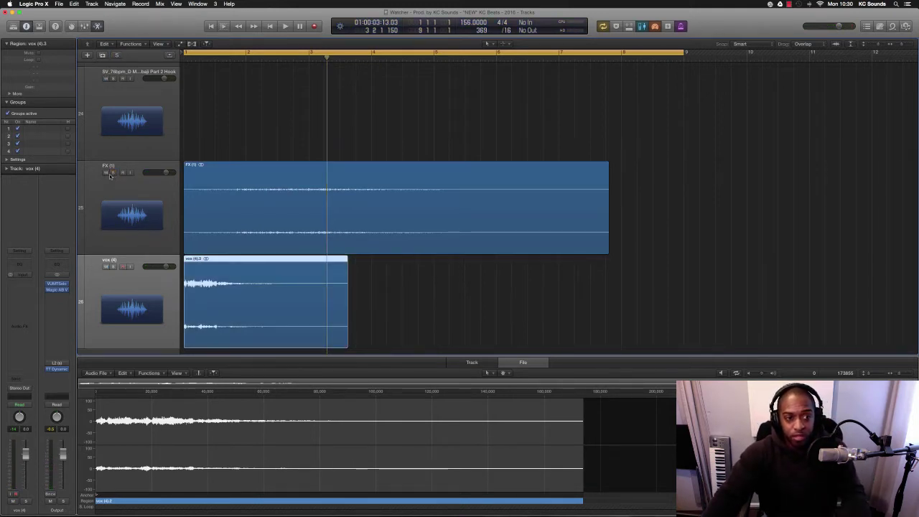
{"action": "left_click", "coordinate": [106, 174]}
{"action": "left_click", "coordinate": [106, 267]}
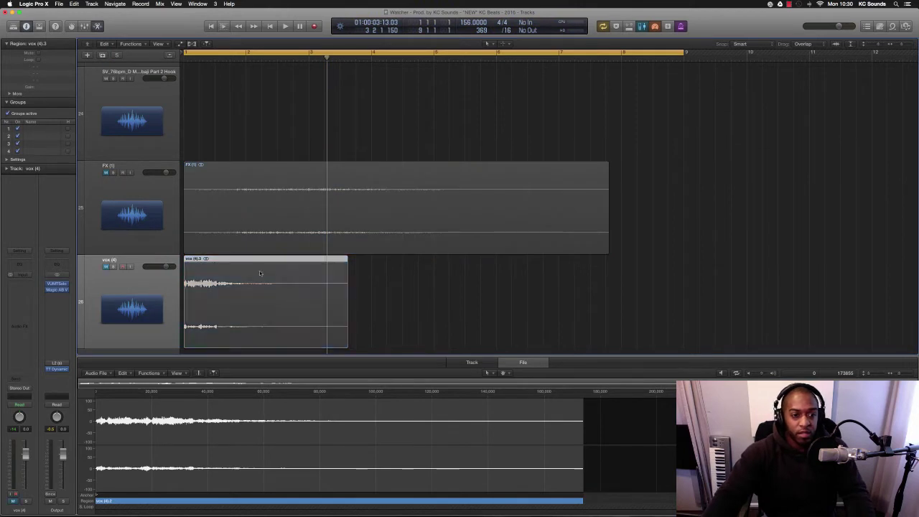
- Select the piano track, play a piano part over the looping sample in bars 1 to 9, and capture the performance as a recording
{"action": "scroll", "coordinate": [283, 273], "scroll_direction": "down", "scroll_amount": 10}
{"action": "scroll", "coordinate": [282, 274], "scroll_direction": "down", "scroll_amount": 8}
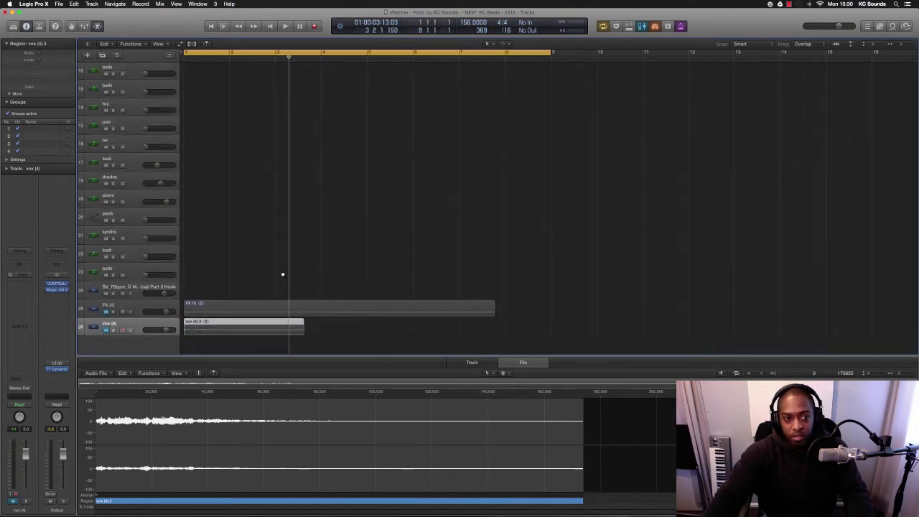
{"action": "left_click", "coordinate": [155, 217]}
{"action": "left_click", "coordinate": [157, 228]}
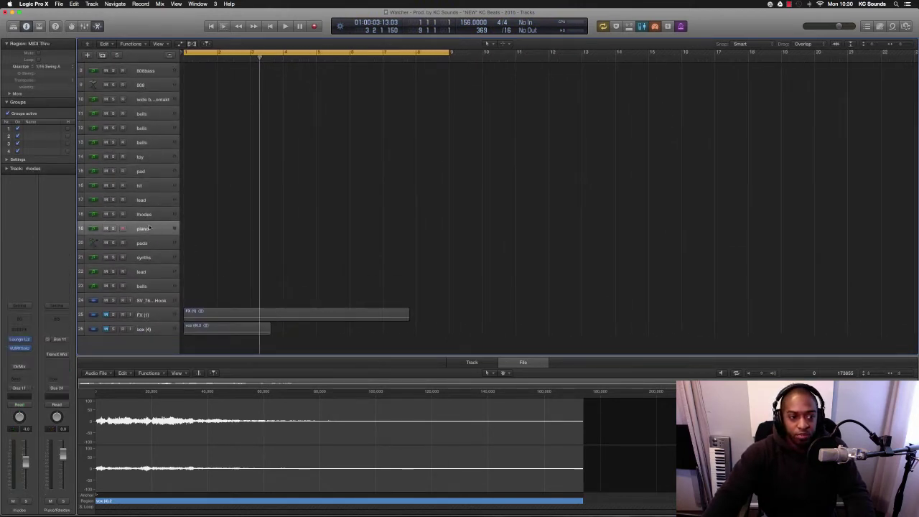
{"action": "scroll", "coordinate": [265, 244], "scroll_direction": "right", "scroll_amount": 3}
{"action": "scroll", "coordinate": [265, 244], "scroll_direction": "down", "scroll_amount": 3}
{"action": "scroll", "coordinate": [265, 244], "scroll_direction": "down", "scroll_amount": 2}
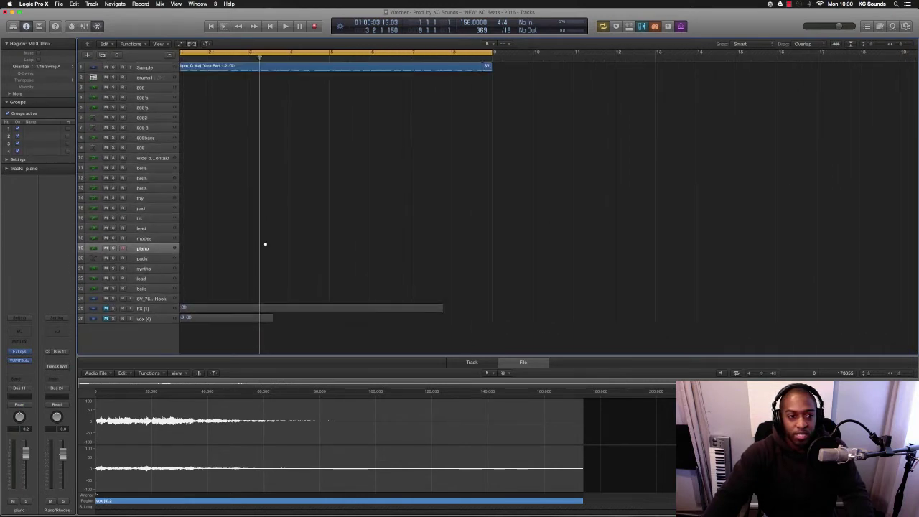
{"action": "scroll", "coordinate": [274, 253], "scroll_direction": "left", "scroll_amount": 2}
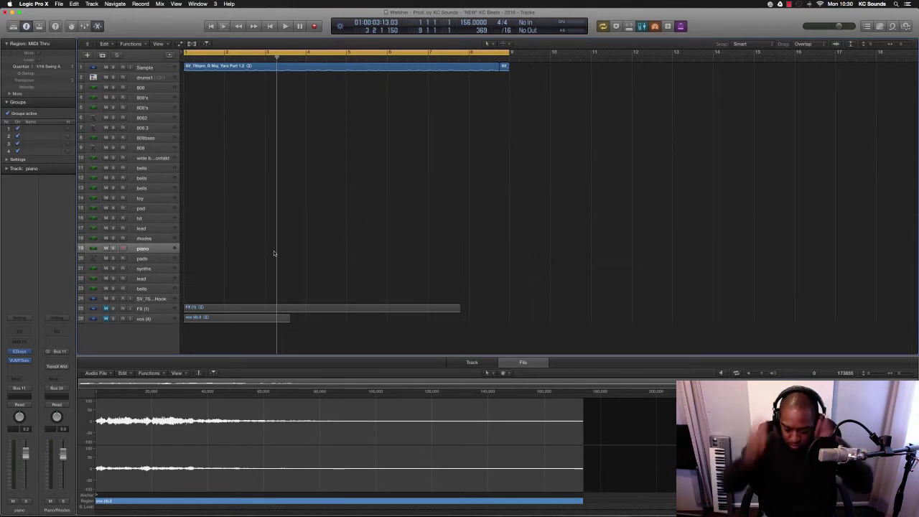
{"action": "key", "text": "Return"}
{"action": "key", "text": "space"}
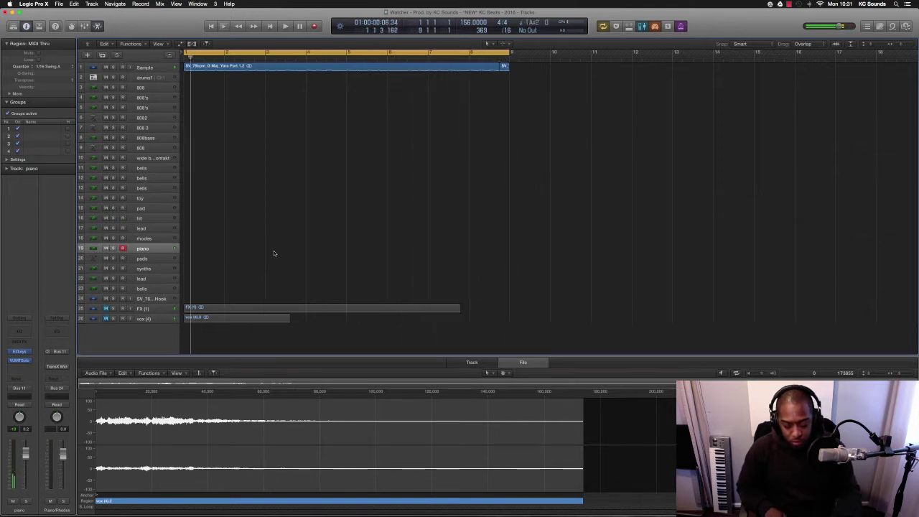
{"action": "key", "text": "shift+r"}
{"action": "key", "text": "space"}
{"action": "key", "text": "space"}
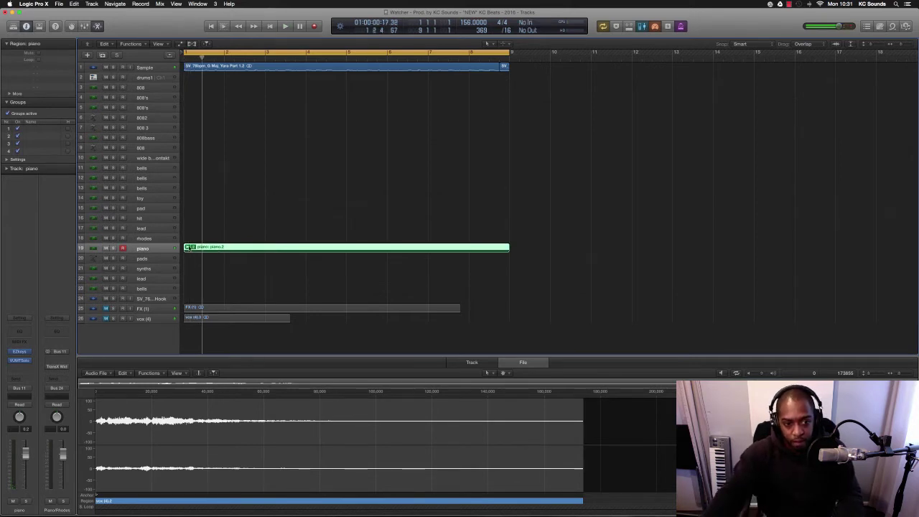
- Expand the piano take folder, switch to the take piano.1, and play it back
{"action": "left_click", "coordinate": [188, 247]}
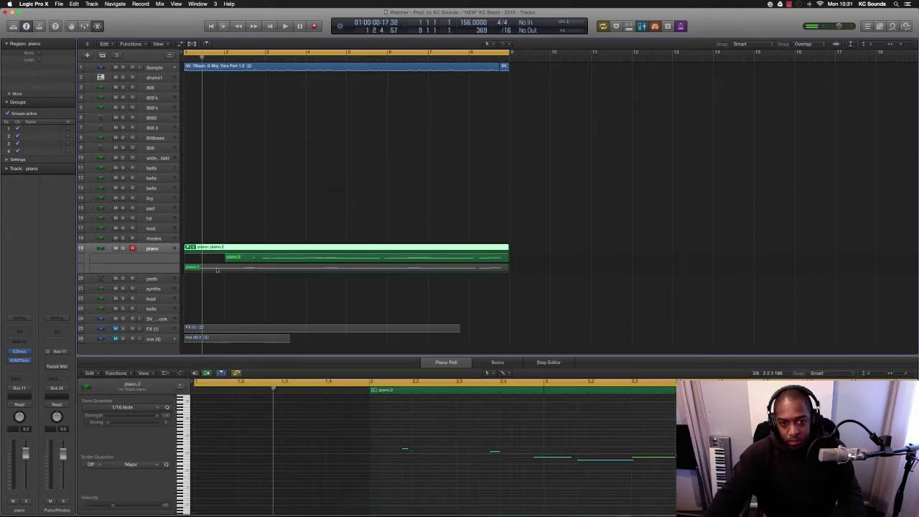
{"action": "left_click", "coordinate": [216, 268]}
{"action": "key", "text": "space"}
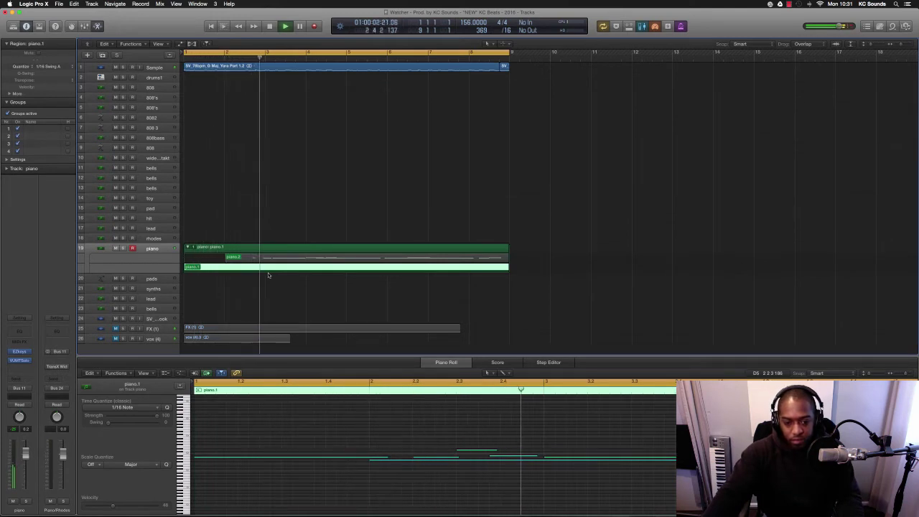
- Move the A#2 note in bar 2 of piano.1 slightly later, to about beat 4, and play the part from the start
{"action": "left_click", "coordinate": [506, 459]}
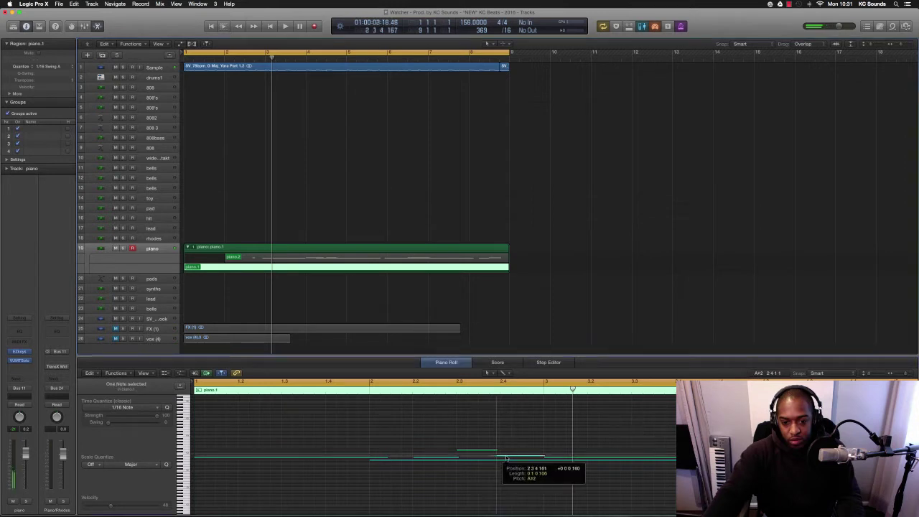
{"action": "key", "text": "Return"}
{"action": "key", "text": "space"}
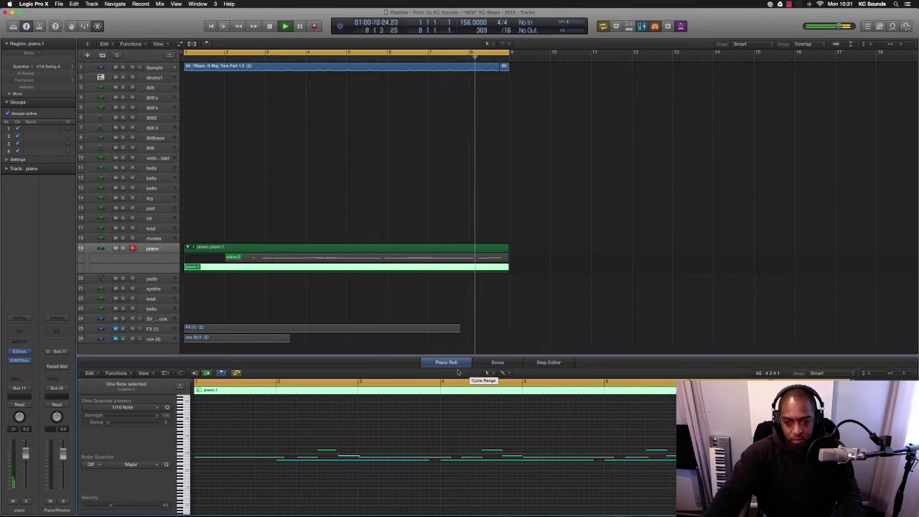
{"action": "key", "text": "space"}
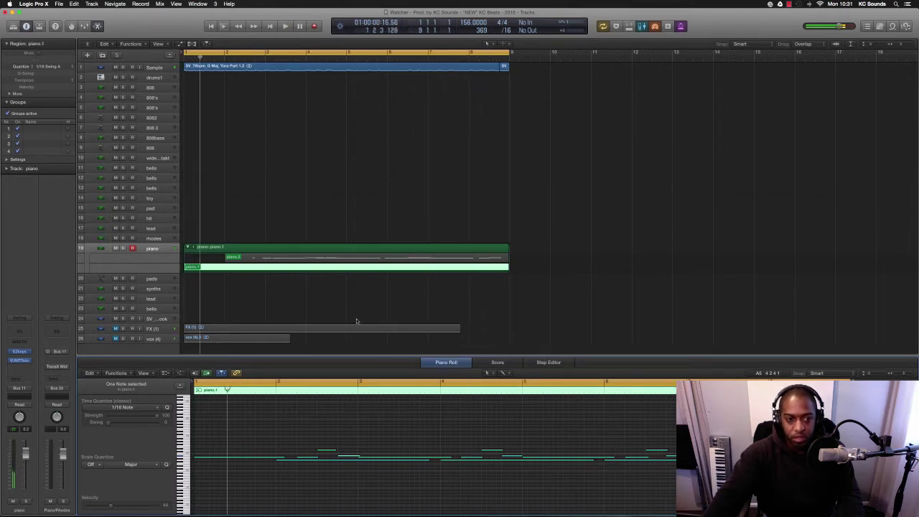
- Flatten the piano take folder to the take piano.1 and select the rhodes track
{"action": "left_click", "coordinate": [193, 248]}
{"action": "left_click", "coordinate": [215, 278]}
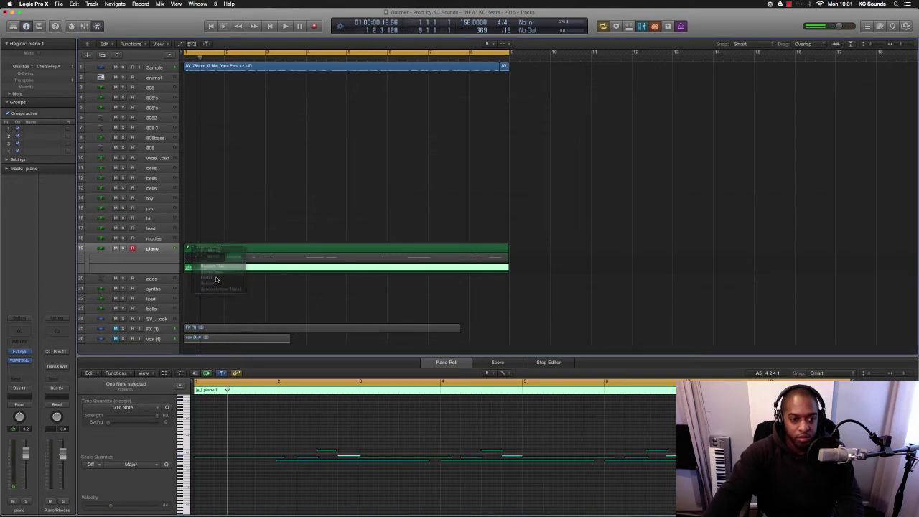
{"action": "left_click", "coordinate": [147, 239]}
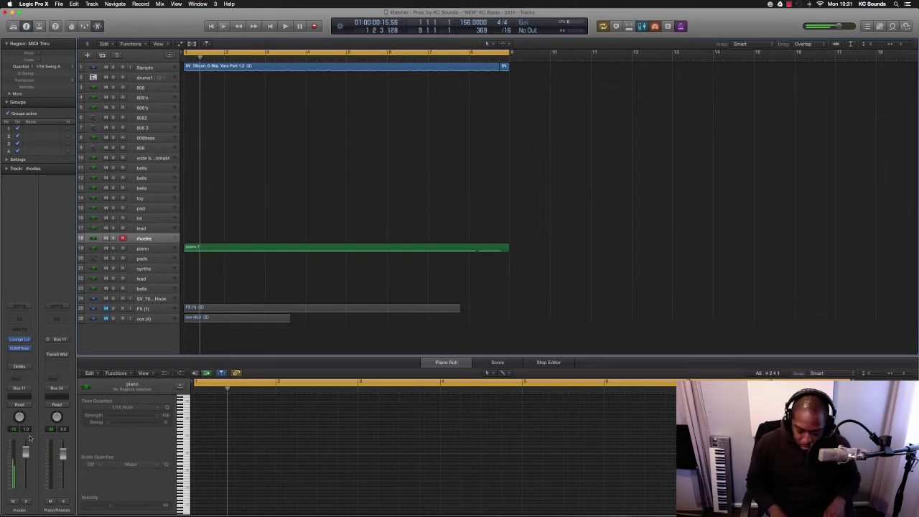
- Play a rhodes part over the looping section in bars 1 to 9 and capture the performance as a recording
{"action": "key", "text": "space"}
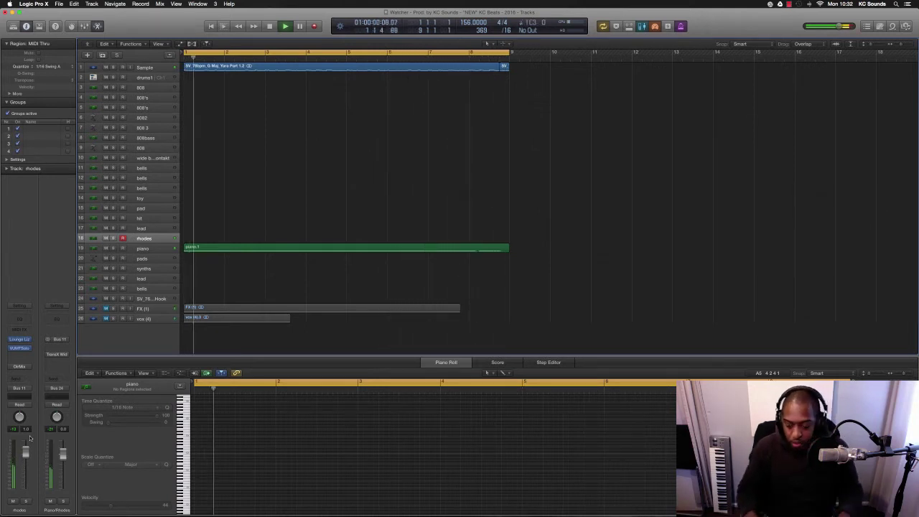
{"action": "key", "text": "space"}
{"action": "key", "text": "shift+r"}
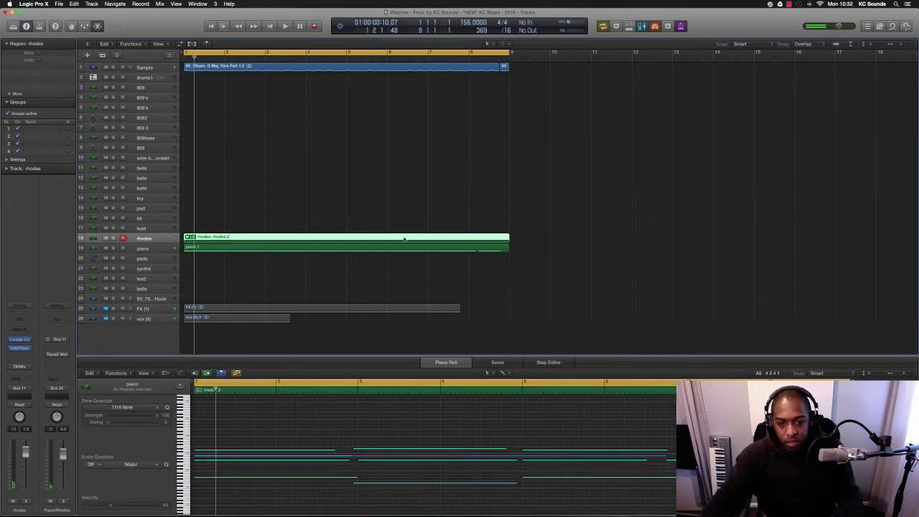
- Expand the rhodes take folder to examine its takes and collapse it again
{"action": "left_click", "coordinate": [187, 237]}
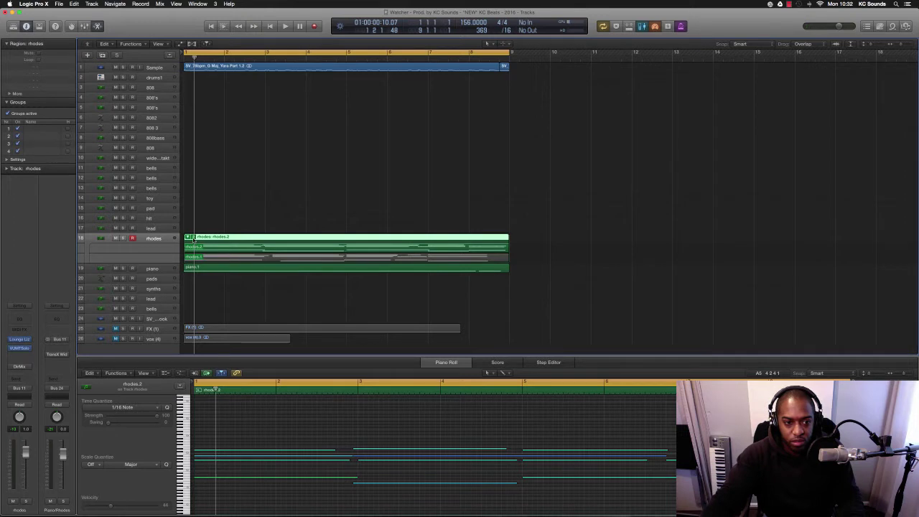
{"action": "left_click", "coordinate": [192, 237]}
{"action": "left_click", "coordinate": [209, 221]}
{"action": "left_click", "coordinate": [187, 237]}
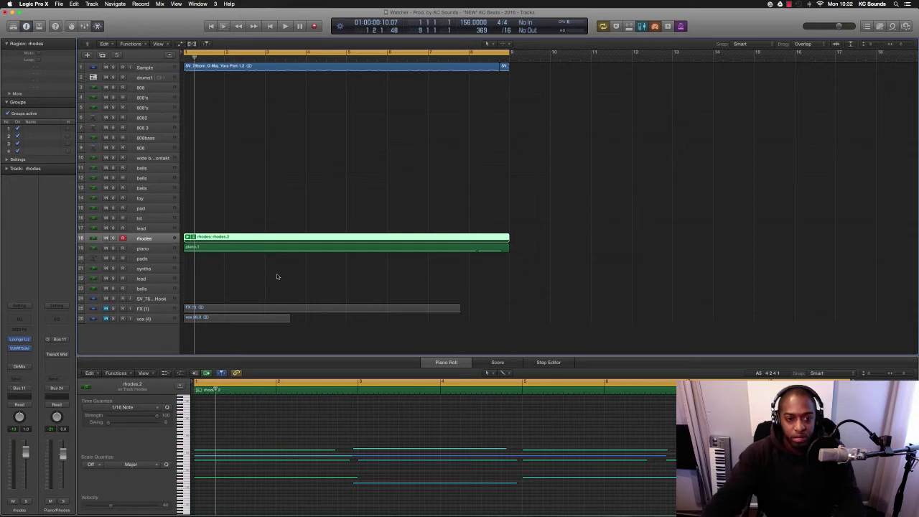
- Copy the rhodes take folder to bar 9 and switch the copy to the take rhodes.1
{"action": "left_click_drag", "start_coordinate": [263, 239], "coordinate": [583, 242]}
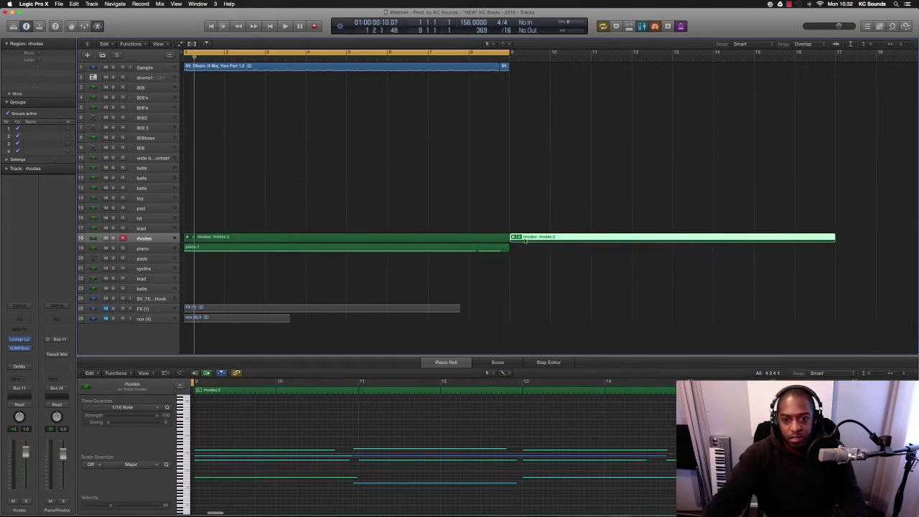
{"action": "left_click", "coordinate": [515, 237]}
{"action": "left_click", "coordinate": [533, 249]}
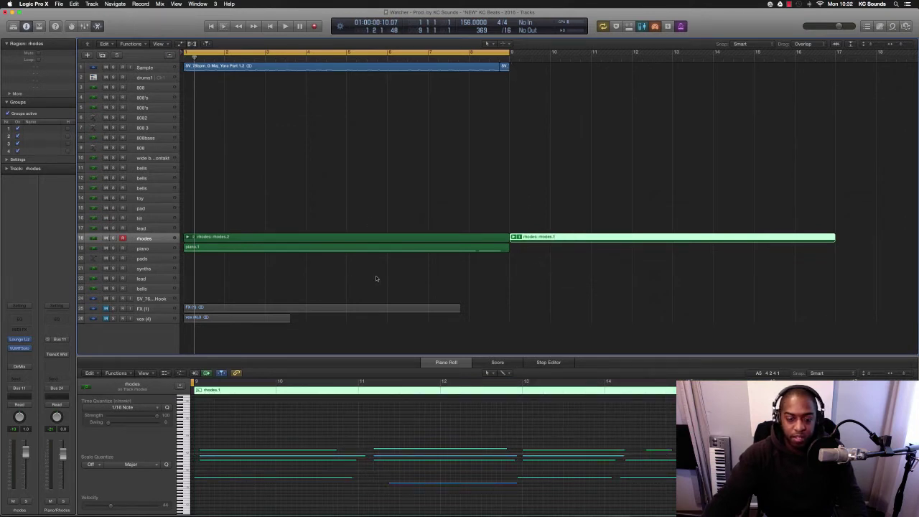
- Record-enable the drums1 track and, with the mixer shown, play the sample, rhodes and piano parts together
{"action": "left_click", "coordinate": [147, 78]}
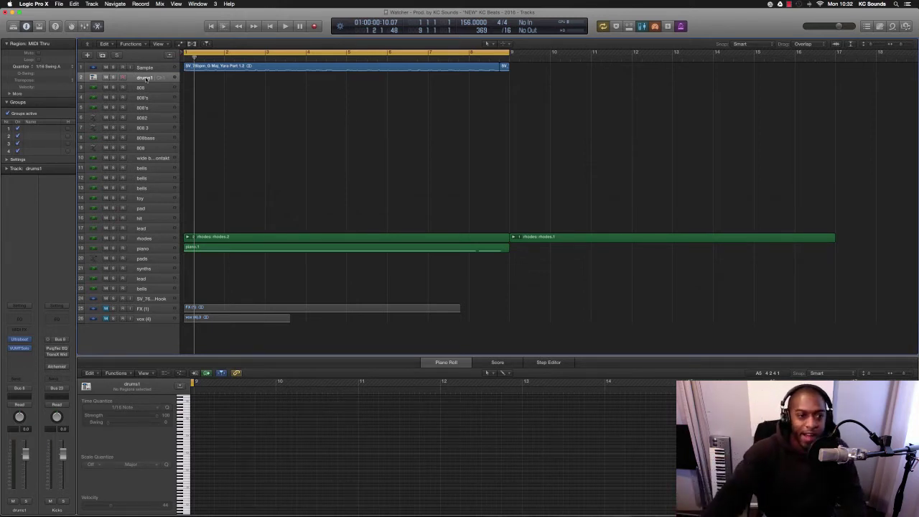
{"action": "key", "text": "r"}
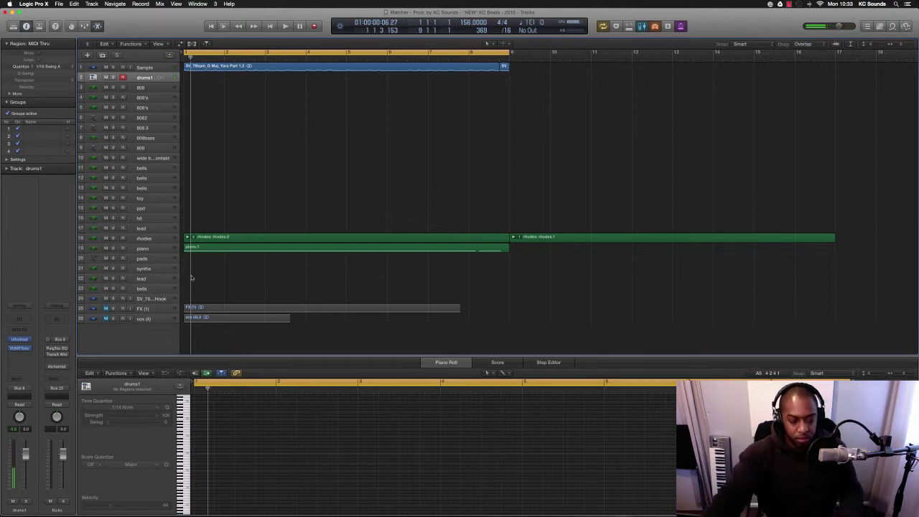
{"action": "key", "text": "x"}
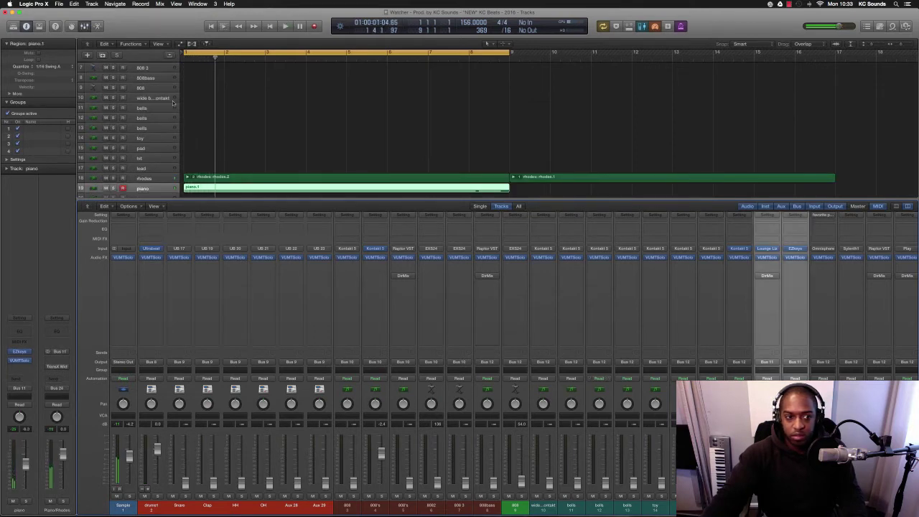
{"action": "scroll", "coordinate": [163, 99], "scroll_direction": "up", "scroll_amount": 6}
{"action": "left_click", "coordinate": [161, 79]}
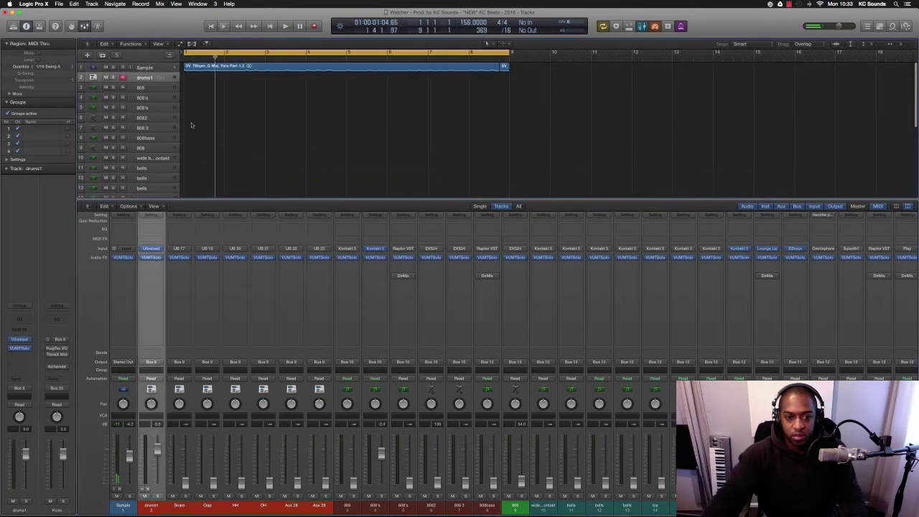
{"action": "key", "text": "space"}
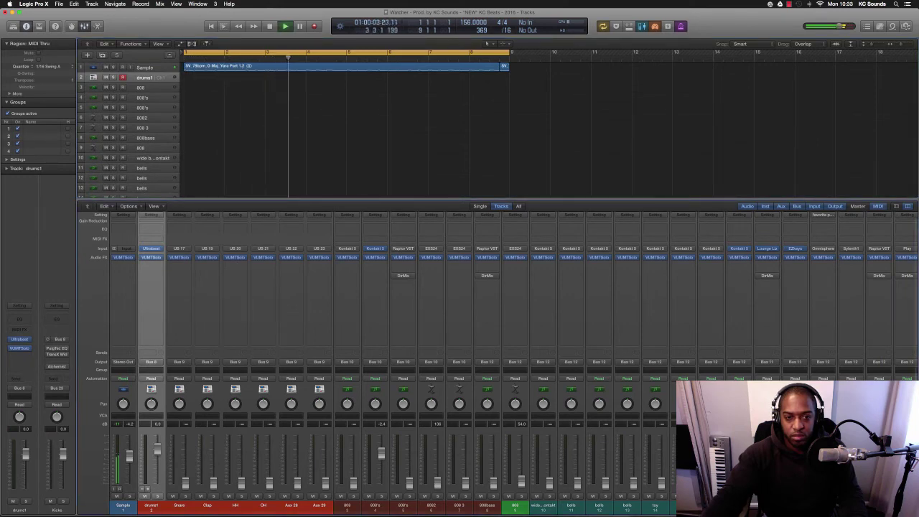
{"action": "key", "text": "space"}
- Flatten the first rhodes folder to rhodes.2 and move its three notes starting just before bar 3 onto the bar line
{"action": "scroll", "coordinate": [357, 155], "scroll_direction": "down", "scroll_amount": 6}
{"action": "double_click", "coordinate": [357, 112]}
{"action": "left_click_drag", "start_coordinate": [365, 433], "coordinate": [374, 448]}
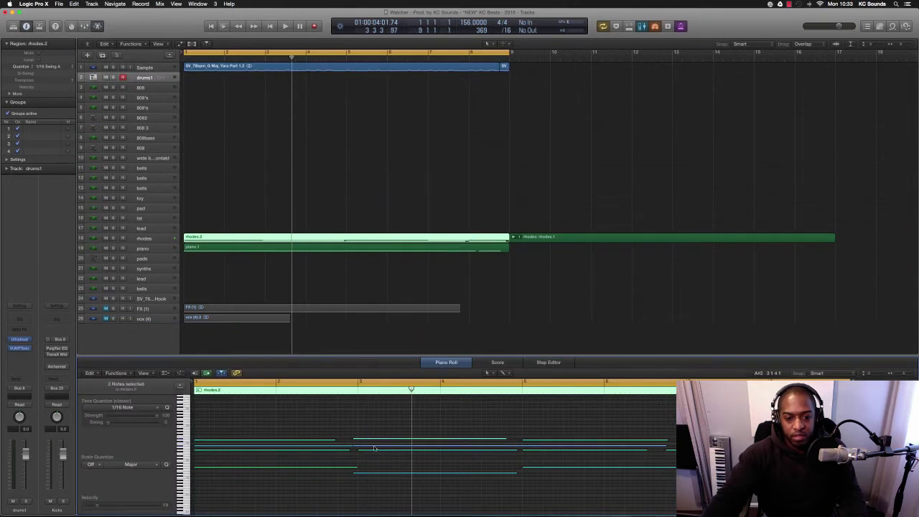
{"action": "scroll", "coordinate": [375, 449], "scroll_direction": "up", "scroll_amount": 3}
{"action": "left_click", "coordinate": [381, 492], "text": "shift"}
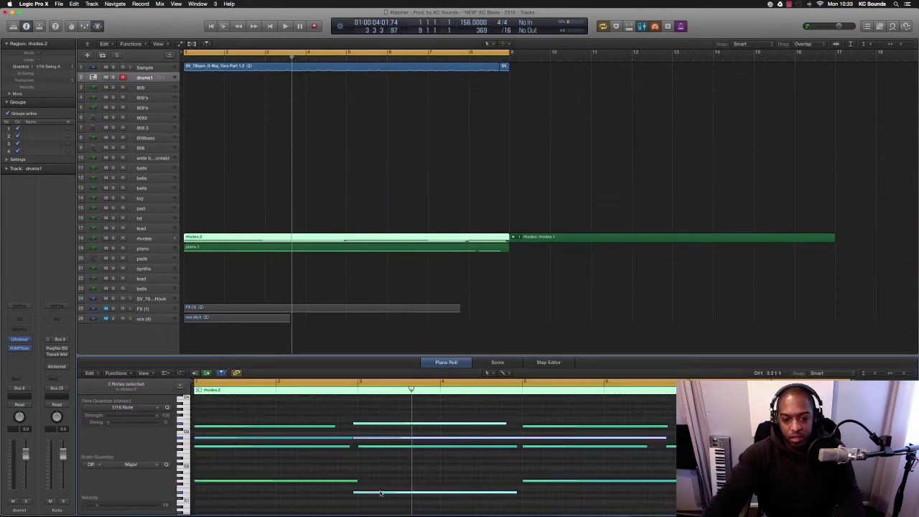
{"action": "left_click_drag", "start_coordinate": [385, 493], "coordinate": [386, 494]}
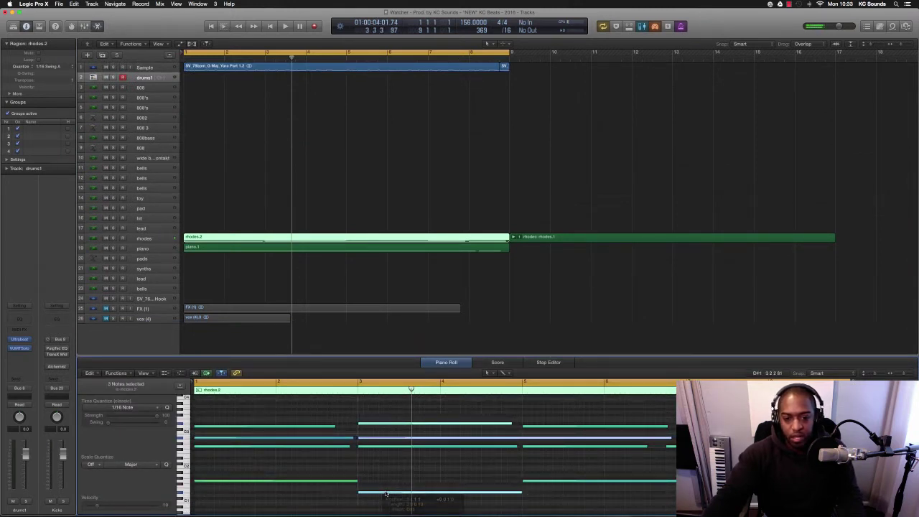
{"action": "left_click", "coordinate": [386, 494]}
- Fit the rhodes.2 notes in the Piano Roll view and play the arrangement from the start
{"action": "key", "text": "super+Left"}
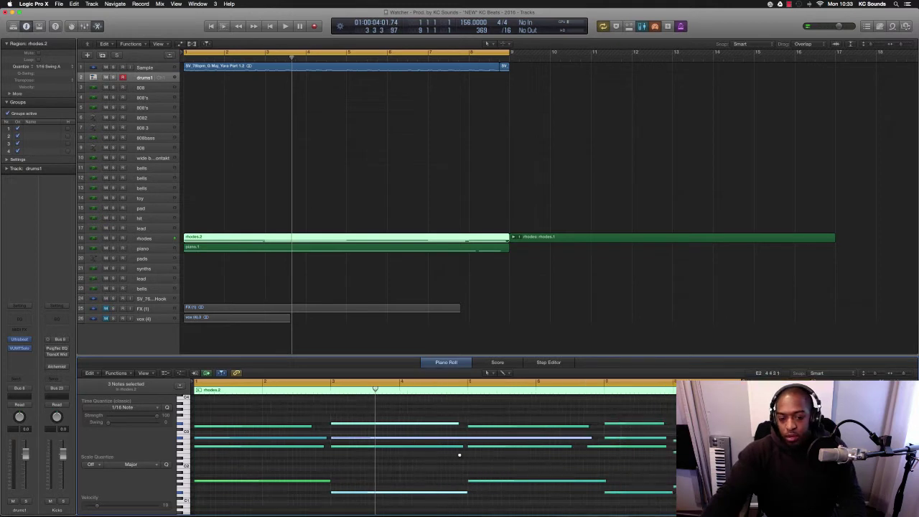
{"action": "key", "text": "super+Up"}
{"action": "scroll", "coordinate": [460, 455], "scroll_direction": "up", "scroll_amount": 3}
{"action": "scroll", "coordinate": [460, 457], "scroll_direction": "down", "scroll_amount": 2}
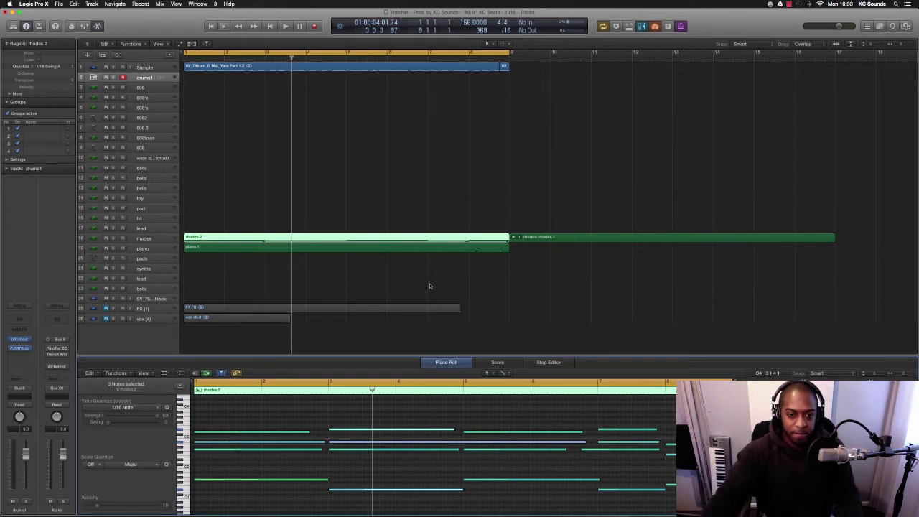
{"action": "scroll", "coordinate": [431, 285], "scroll_direction": "up", "scroll_amount": 1}
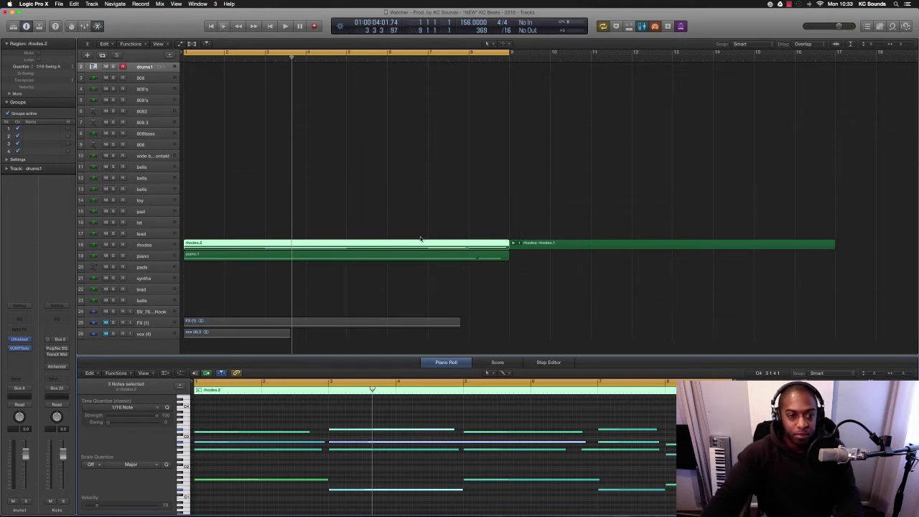
{"action": "key", "text": "Return"}
{"action": "key", "text": "space"}
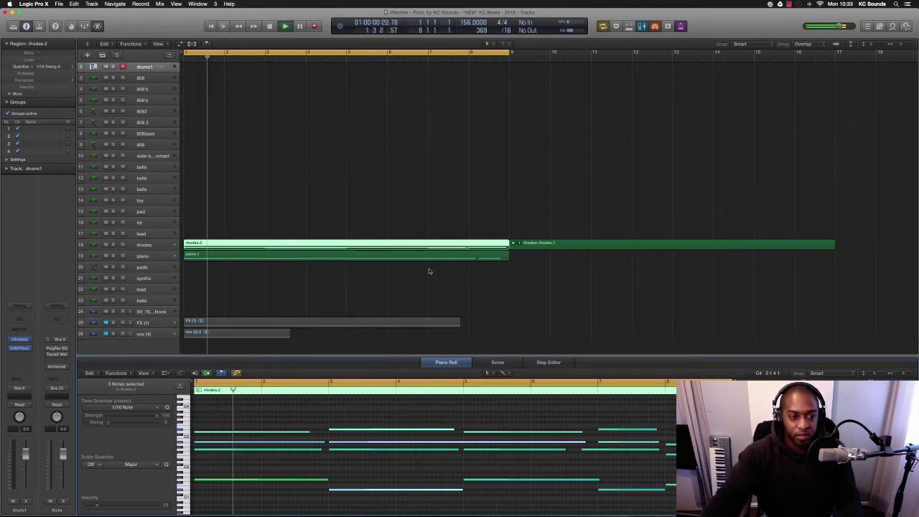
{"action": "key", "text": "space"}
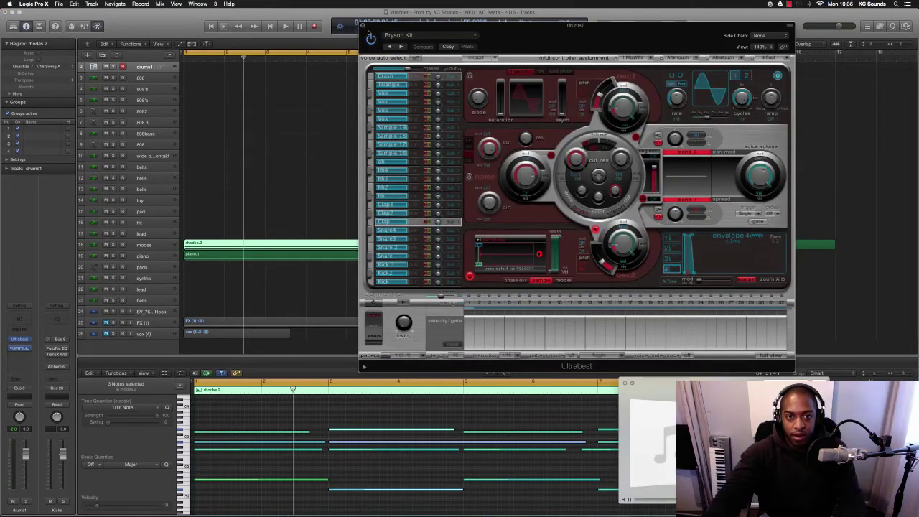
- Close the audio preview, deselect rhodes.2, and switch Ultrabeat's Bryson Kit to full view with its step sequencer on
{"action": "left_click", "coordinate": [625, 384]}
{"action": "left_click", "coordinate": [309, 154]}
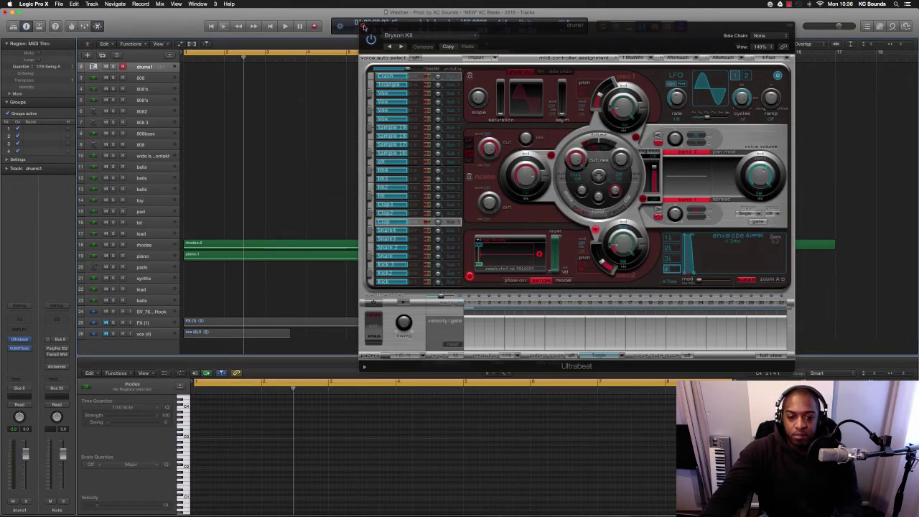
{"action": "left_click", "coordinate": [769, 356]}
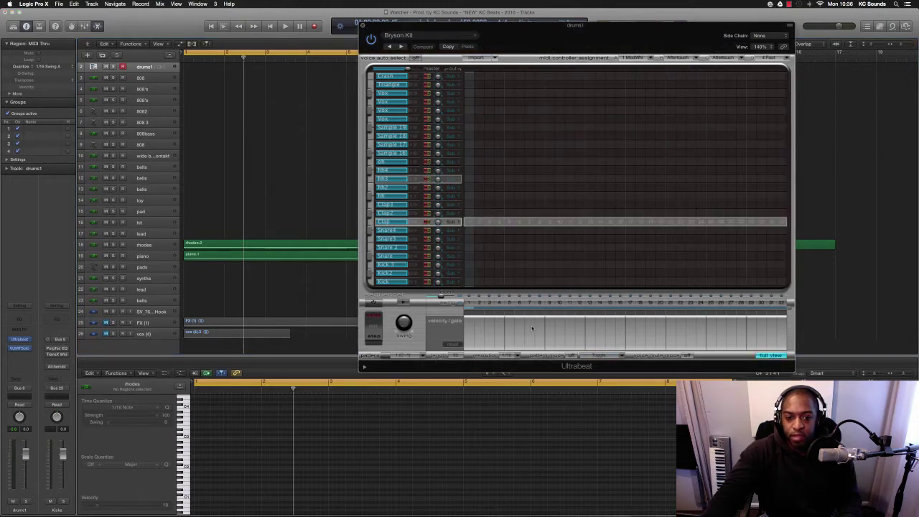
{"action": "left_click", "coordinate": [374, 302]}
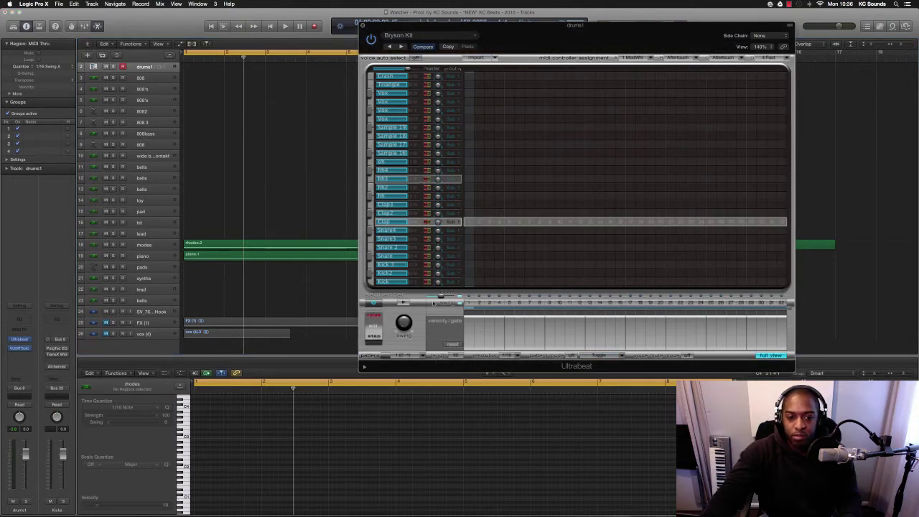
{"action": "left_click", "coordinate": [468, 303]}
{"action": "key", "text": "space"}
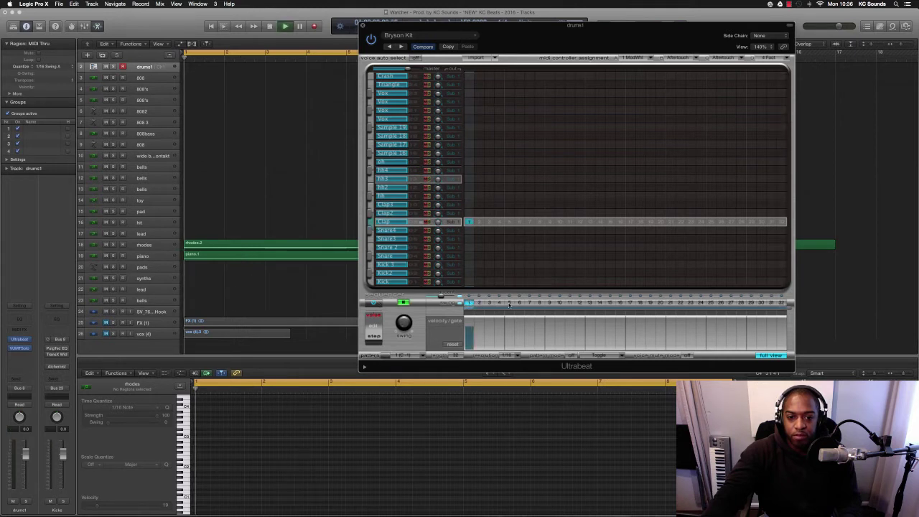
{"action": "left_click", "coordinate": [468, 303]}
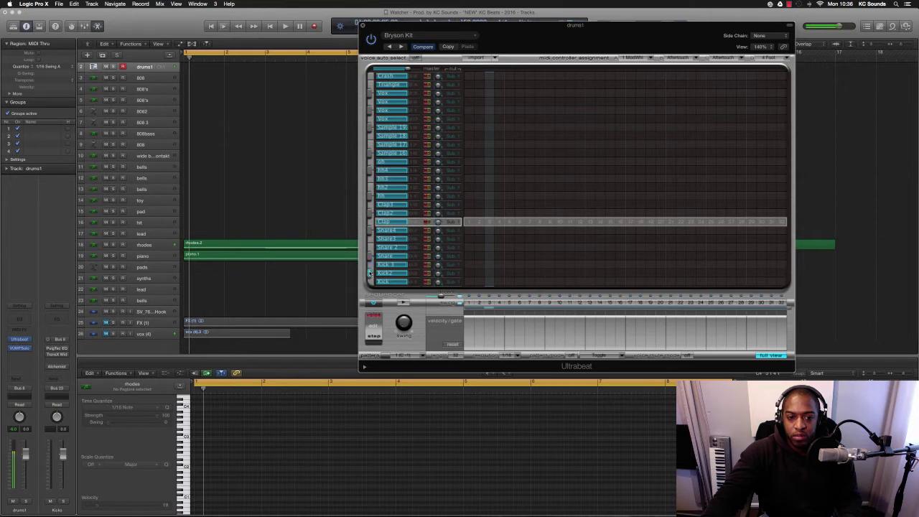
- Place a Kick2 hit on step 1 of the pattern and lengthen its gate to about four steps
{"action": "left_click", "coordinate": [391, 273]}
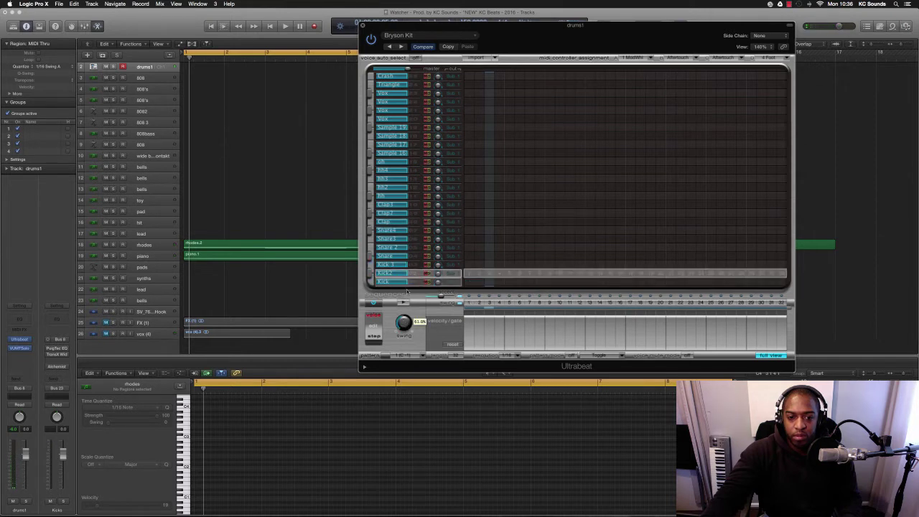
{"action": "left_click", "coordinate": [469, 304]}
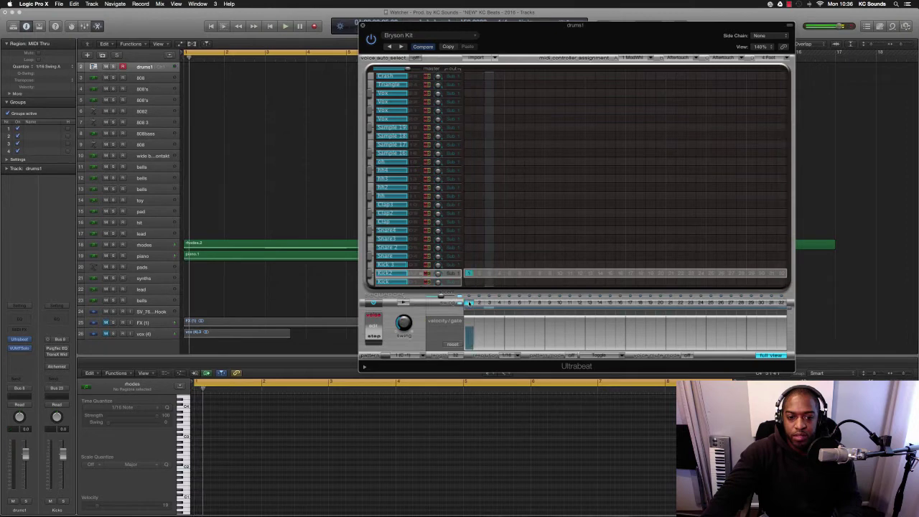
{"action": "left_click_drag", "start_coordinate": [473, 332], "coordinate": [505, 332]}
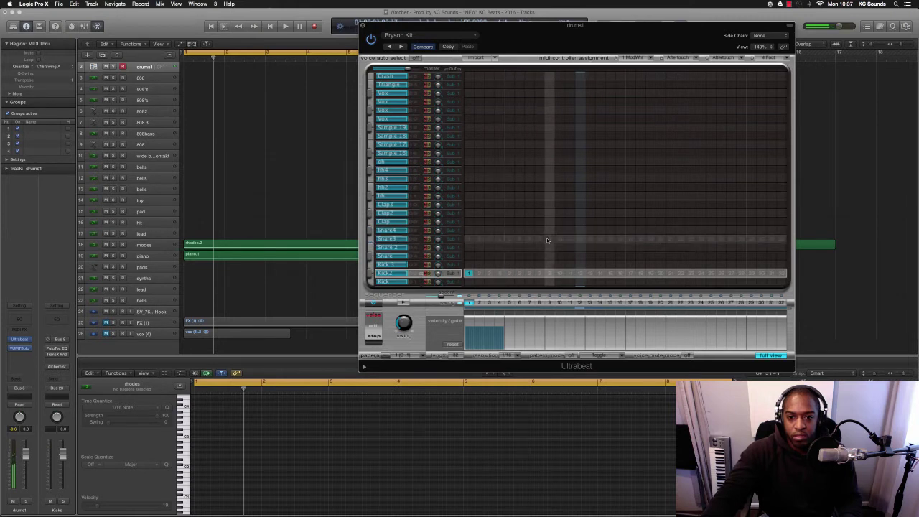
- Place a single Snare3 hit on step 17 of the pattern after trying it on steps 9 and 13
{"action": "left_click", "coordinate": [371, 240]}
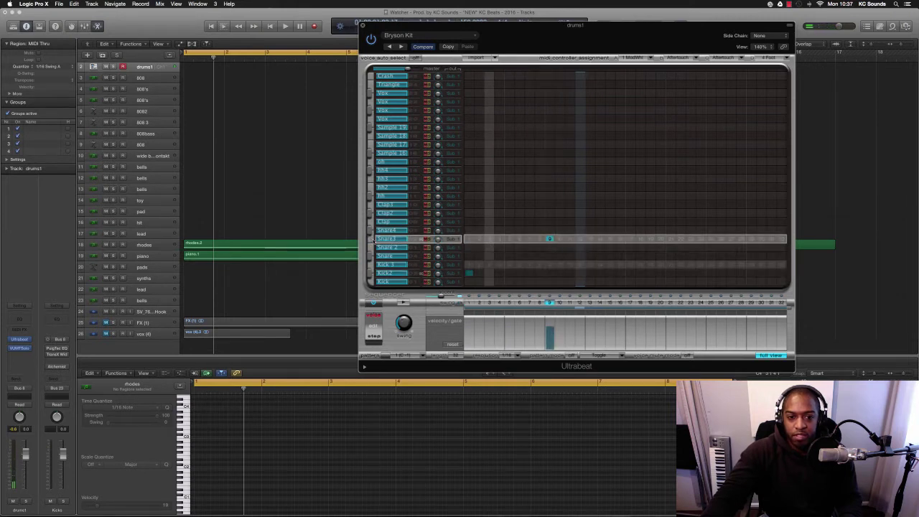
{"action": "left_click", "coordinate": [550, 239]}
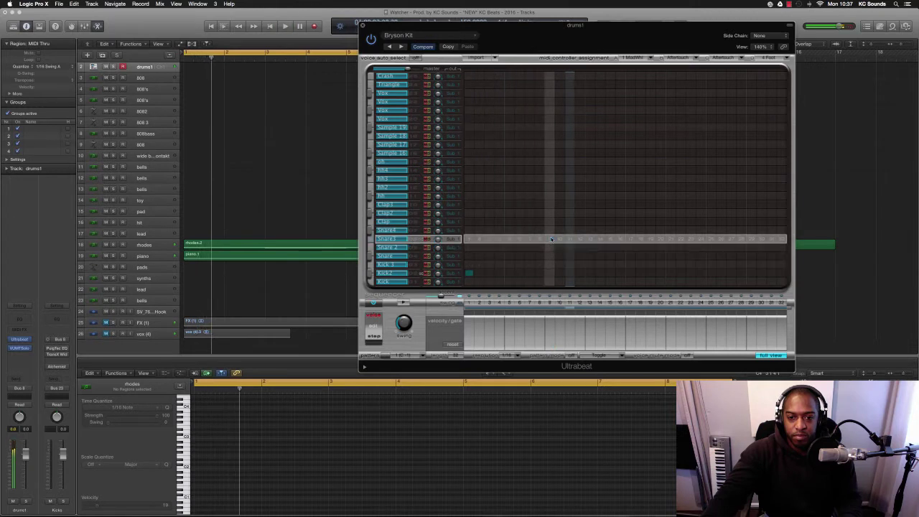
{"action": "left_click", "coordinate": [590, 239]}
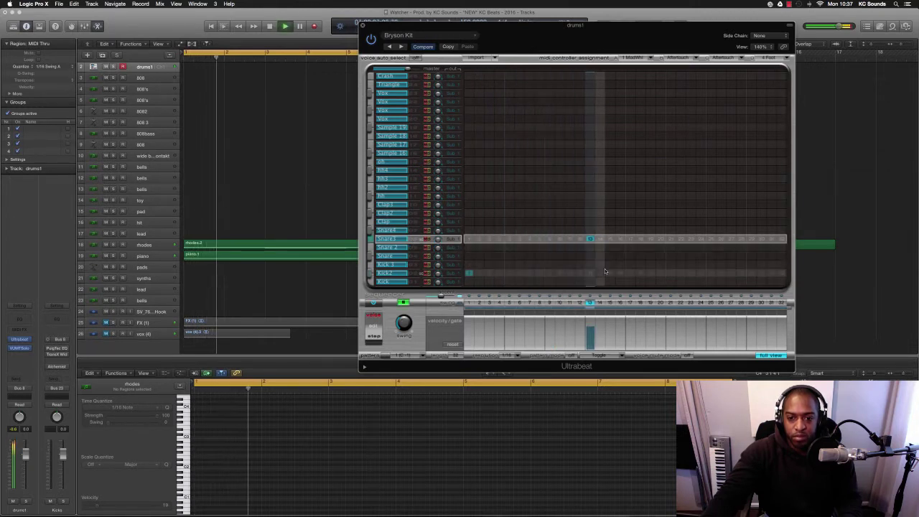
{"action": "left_click_drag", "start_coordinate": [590, 239], "coordinate": [630, 239]}
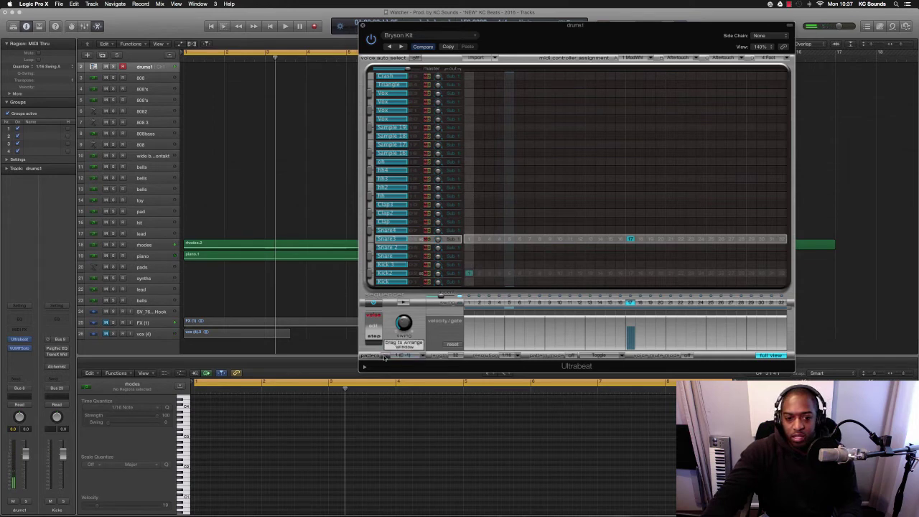
- Place the Ultrabeat pattern on the drums1 track with a copy right after it, and move both regions out to bar 11
{"action": "left_click_drag", "start_coordinate": [189, 72], "coordinate": [187, 68]}
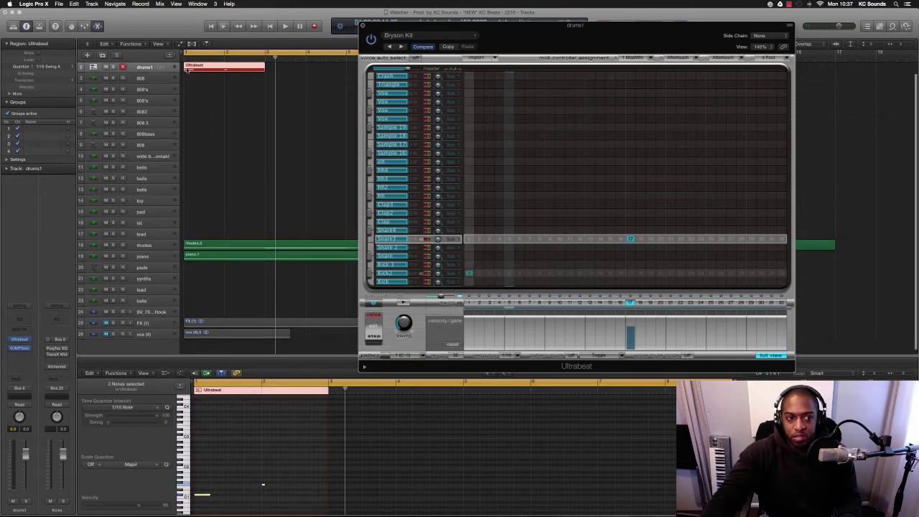
{"action": "left_click", "coordinate": [363, 26]}
{"action": "left_click_drag", "start_coordinate": [270, 72], "coordinate": [324, 74]}
{"action": "left_click", "coordinate": [243, 72], "text": "shift"}
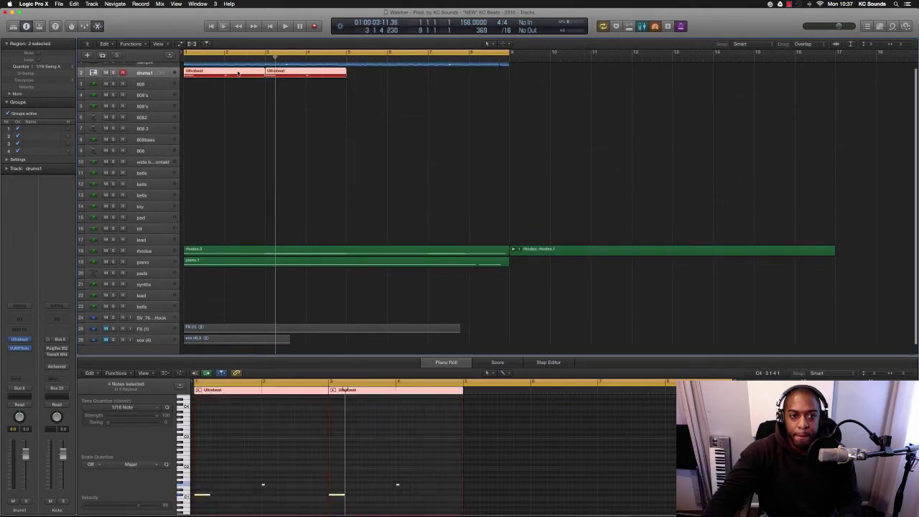
{"action": "left_click_drag", "start_coordinate": [244, 71], "coordinate": [646, 79]}
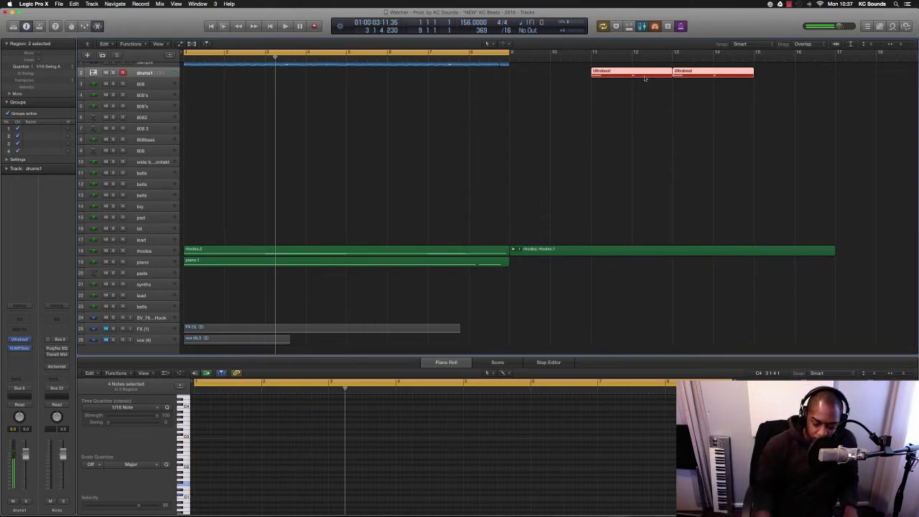
- Play the arrangement from bar 1 while performing drums, and capture the performance as a drums1 region over the eight-bar cycle
{"action": "key", "text": "Return"}
{"action": "key", "text": "space"}
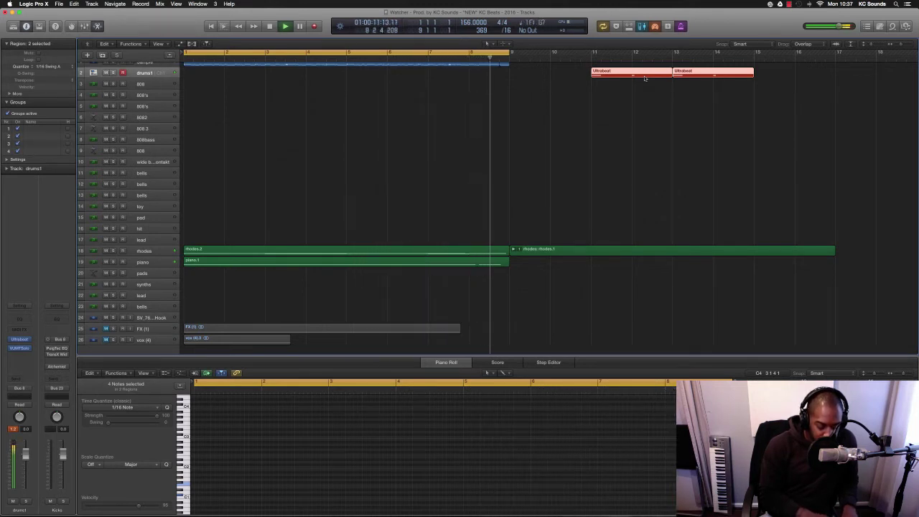
{"action": "key", "text": "shift+r"}
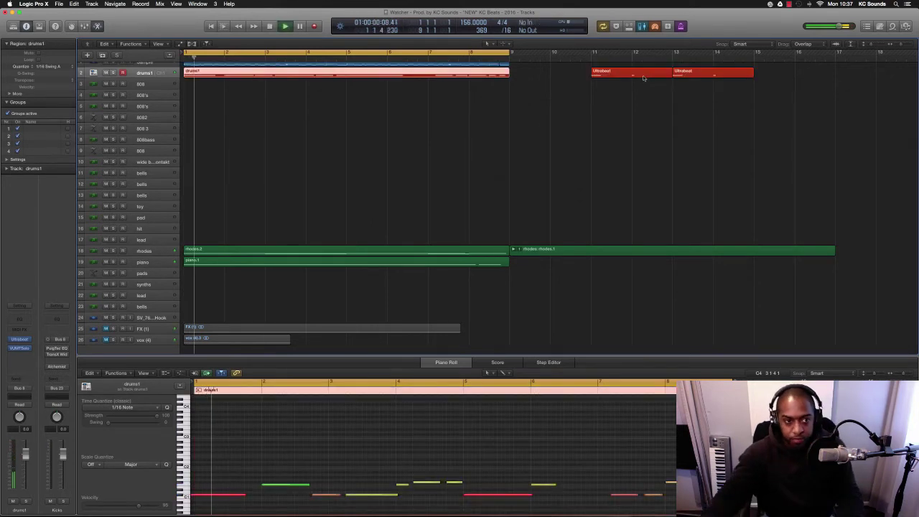
- Move the first kick note of drums1 onto the downbeat of bar 1 and play the region
{"action": "left_click_drag", "start_coordinate": [206, 498], "coordinate": [211, 497]}
{"action": "key", "text": "space"}
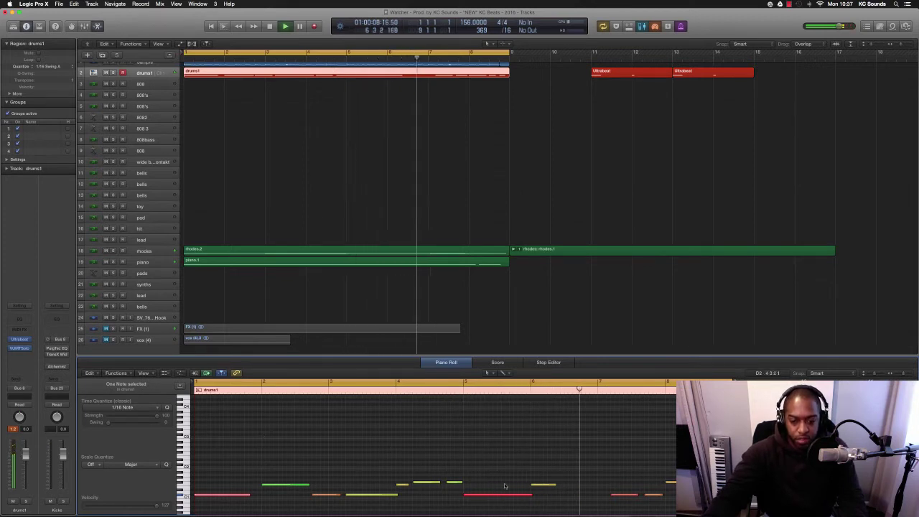
{"action": "key", "text": "space"}
- Add a G#1 note about three beats long on beat 2 of bar 1 and copy it to the start of bar 3
{"action": "scroll", "coordinate": [589, 490], "scroll_direction": "up", "scroll_amount": 3}
{"action": "scroll", "coordinate": [589, 490], "scroll_direction": "down", "scroll_amount": 5}
{"action": "scroll", "coordinate": [585, 475], "scroll_direction": "up", "scroll_amount": 3}
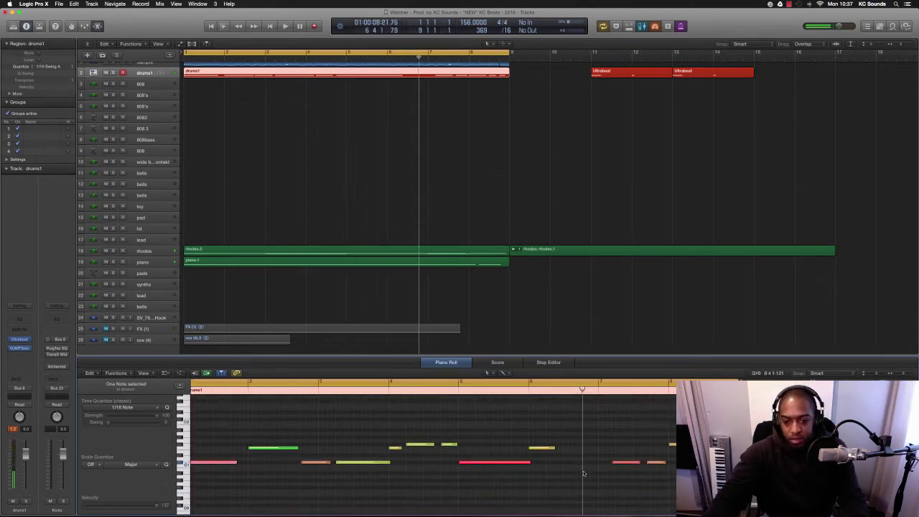
{"action": "scroll", "coordinate": [537, 451], "scroll_direction": "left", "scroll_amount": 2}
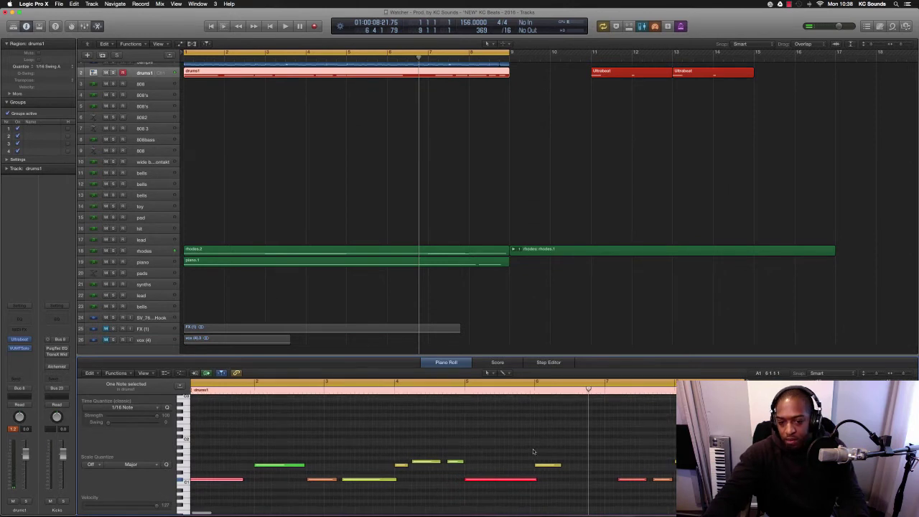
{"action": "left_click", "coordinate": [582, 451]}
{"action": "left_click_drag", "start_coordinate": [589, 449], "coordinate": [592, 458]}
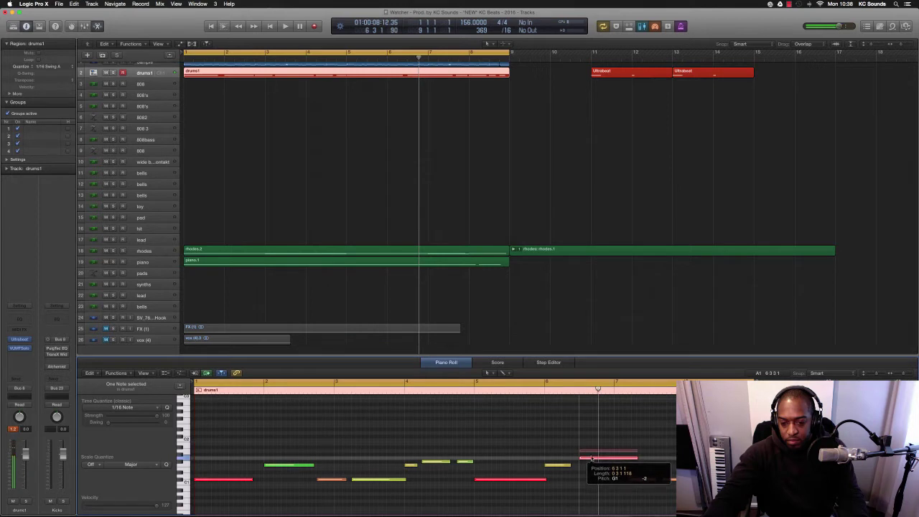
{"action": "left_click_drag", "start_coordinate": [592, 457], "coordinate": [225, 457]}
{"action": "key", "text": "space"}
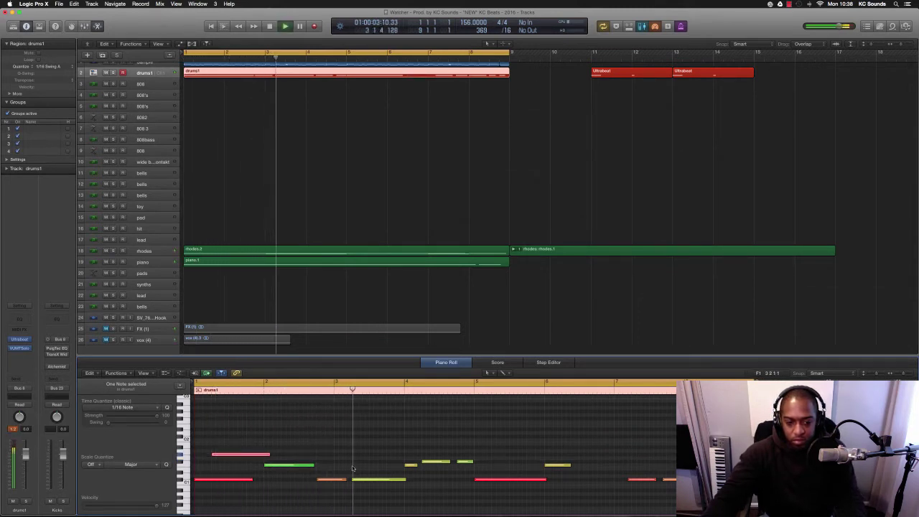
{"action": "key", "text": "space"}
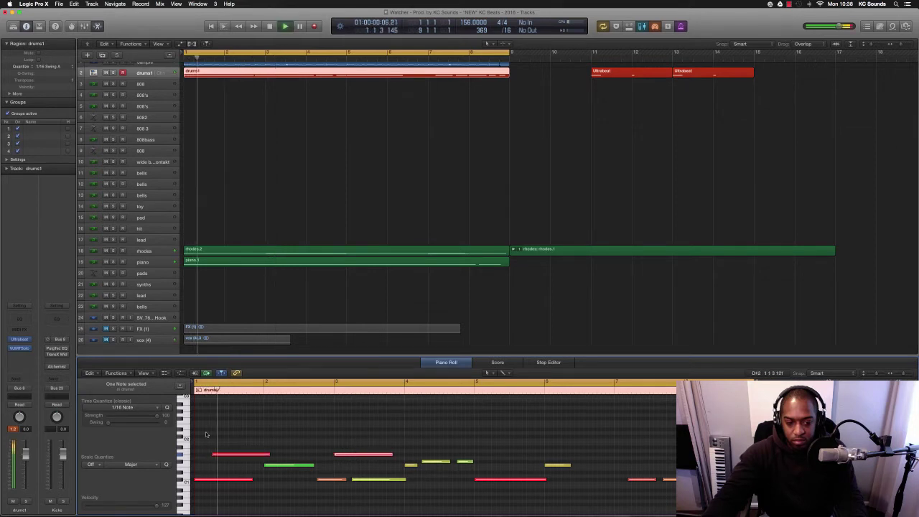
- Lower the velocity of the two G#1 notes to about 110 and try a C#2 hit on beat 2 of bar 3
{"action": "key", "text": "space"}
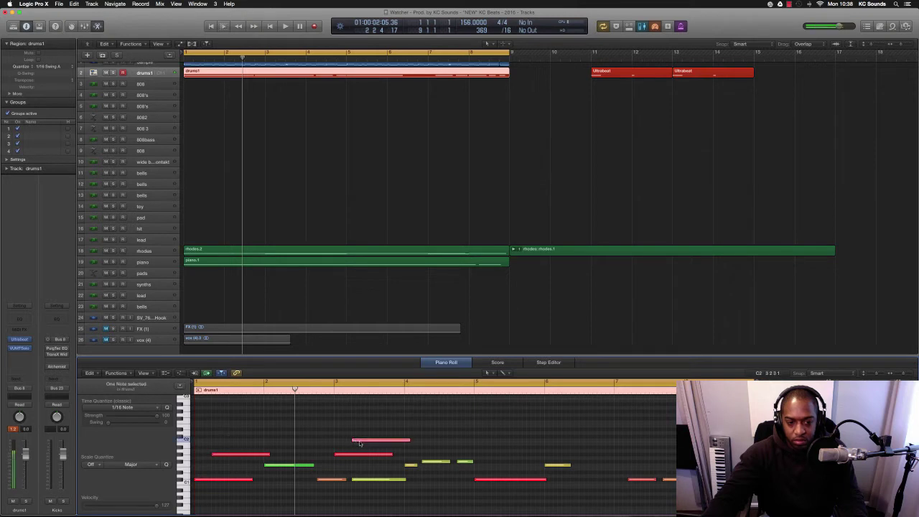
{"action": "left_click_drag", "start_coordinate": [392, 438], "coordinate": [206, 463]}
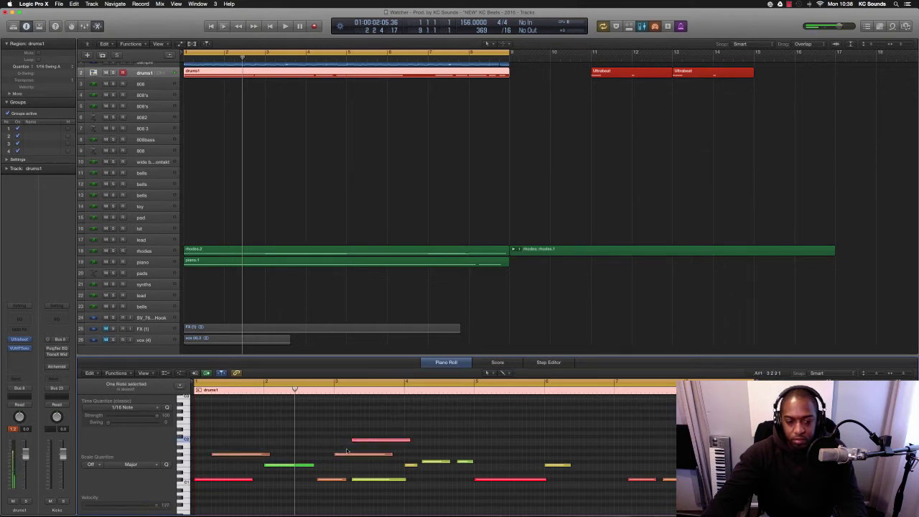
{"action": "mouse_move", "coordinate": [375, 443]}
{"action": "left_mouse_down"}
{"action": "mouse_move", "coordinate": [358, 447]}
{"action": "mouse_move", "coordinate": [377, 439]}
{"action": "left_mouse_up"}
{"action": "key", "text": "space"}
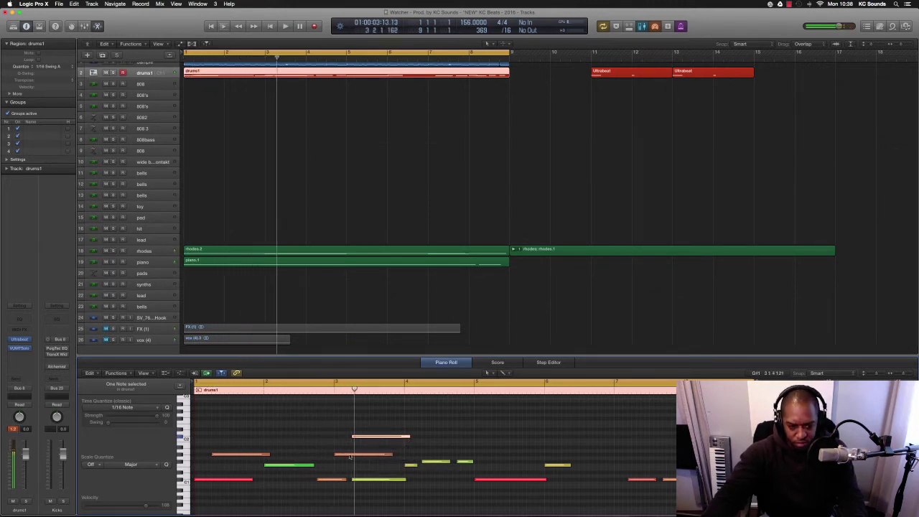
- Shift the G#1 note in bar 3 to beat 2, auditioning its timing along the way
{"action": "left_click_drag", "start_coordinate": [350, 457], "coordinate": [372, 457]}
{"action": "key", "text": "space"}
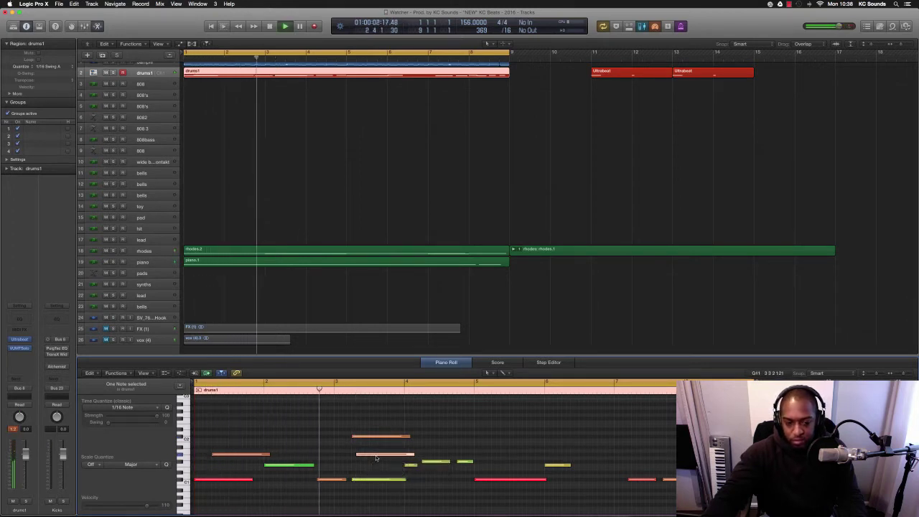
{"action": "key", "text": "space"}
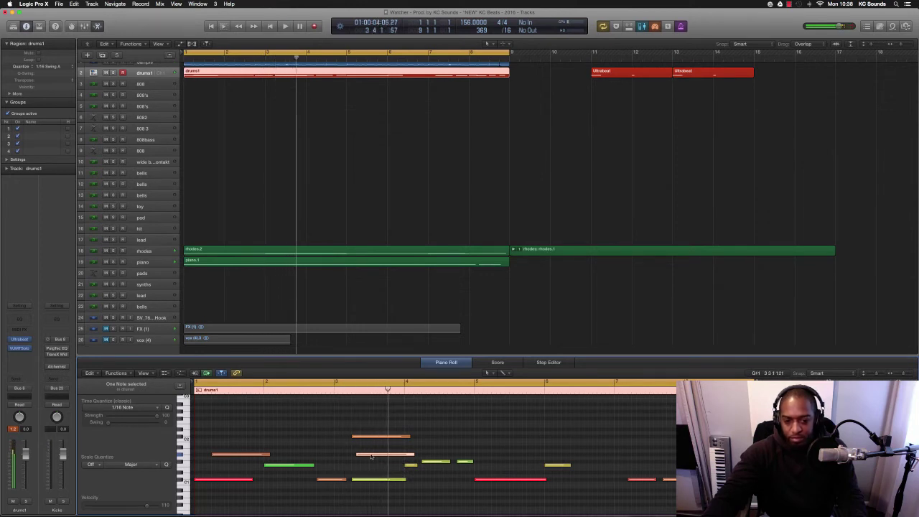
{"action": "left_click_drag", "start_coordinate": [372, 457], "coordinate": [368, 457]}
{"action": "key", "text": "space"}
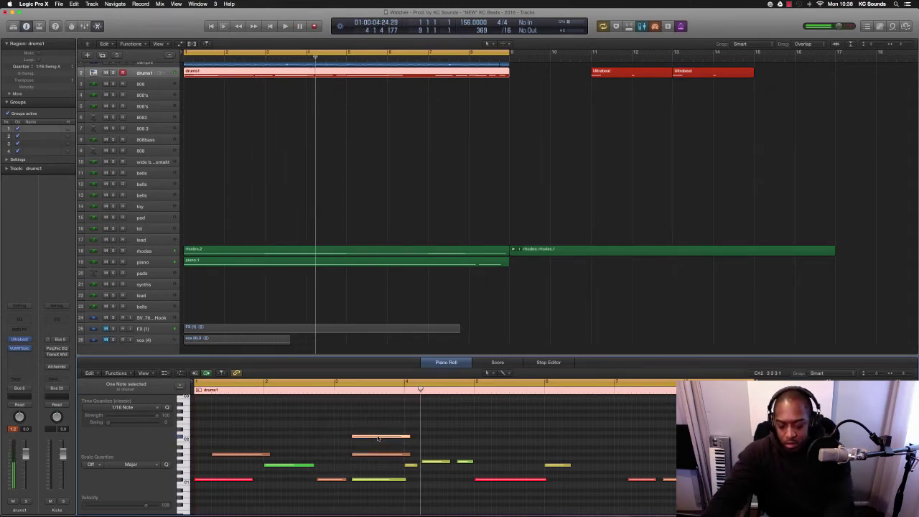
- Remove the C#2 note in bar 3 and the D#2 trial note near the start of bar 1
{"action": "key", "text": "Delete"}
{"action": "key", "text": "Return"}
{"action": "left_click", "coordinate": [200, 430]}
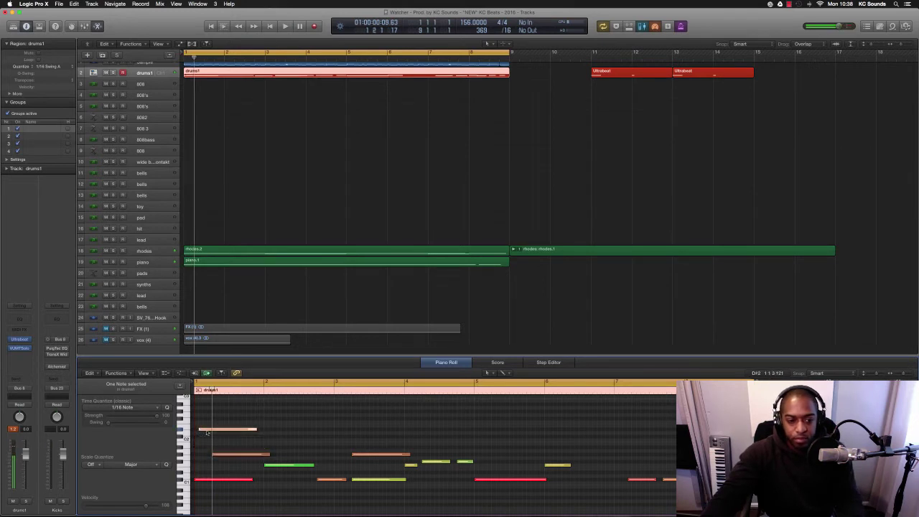
{"action": "key", "text": "Delete"}
{"action": "key", "text": "Return"}
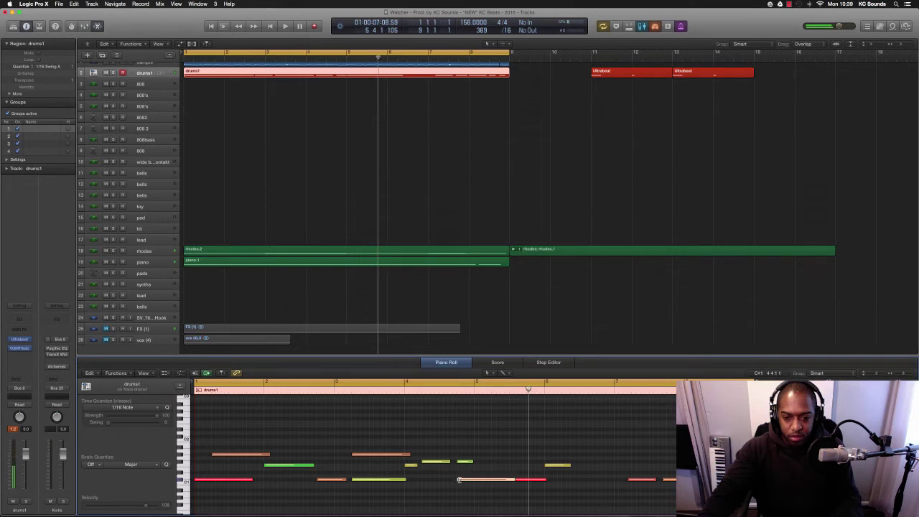
- Trim the two C#1 kicks around the start of bar 5 to short hits and copy a G#1 note to beat 2 of bar 5
{"action": "left_click_drag", "start_coordinate": [510, 478], "coordinate": [474, 480]}
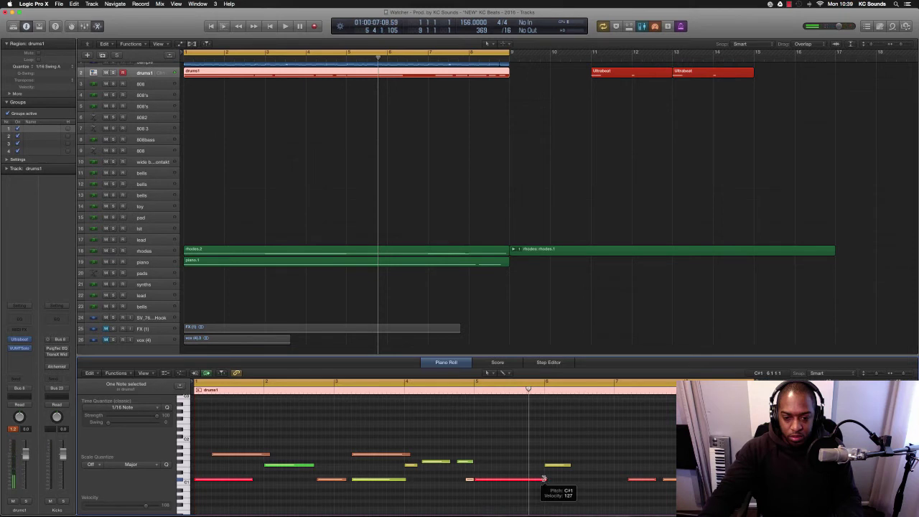
{"action": "left_click_drag", "start_coordinate": [544, 478], "coordinate": [485, 479]}
{"action": "key", "text": "space"}
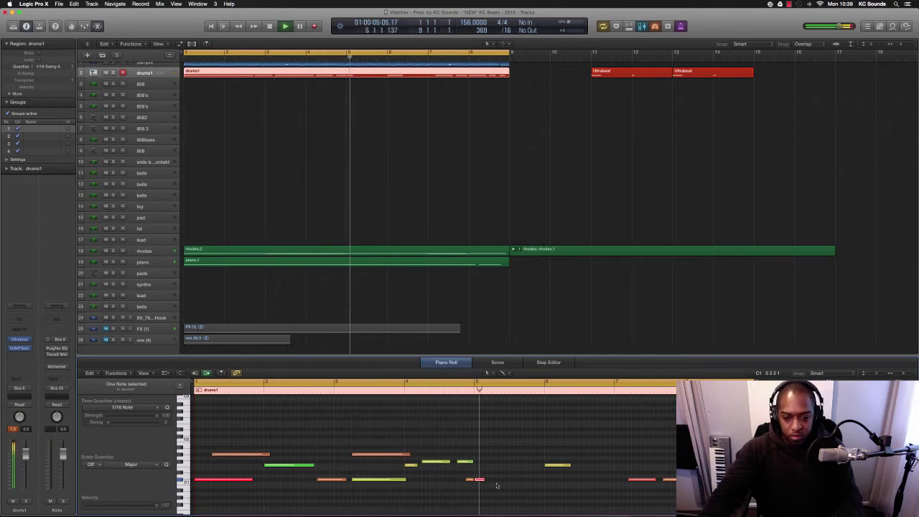
{"action": "left_click_drag", "start_coordinate": [365, 456], "coordinate": [504, 457]}
{"action": "key", "text": "space"}
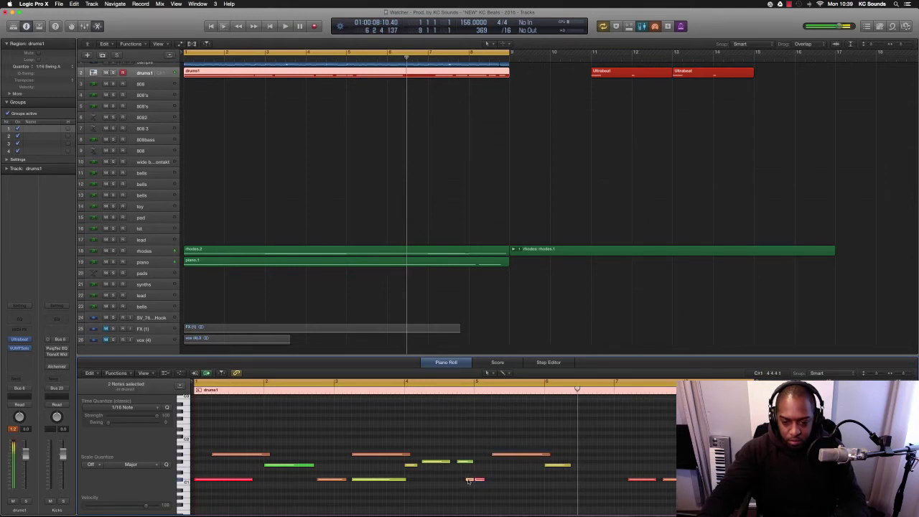
- Place three short C#1 kick hits in bar 6, starting at 6 3 1 and spaced an eighth note apart, and audition them
{"action": "left_click_drag", "start_coordinate": [468, 481], "coordinate": [583, 481]}
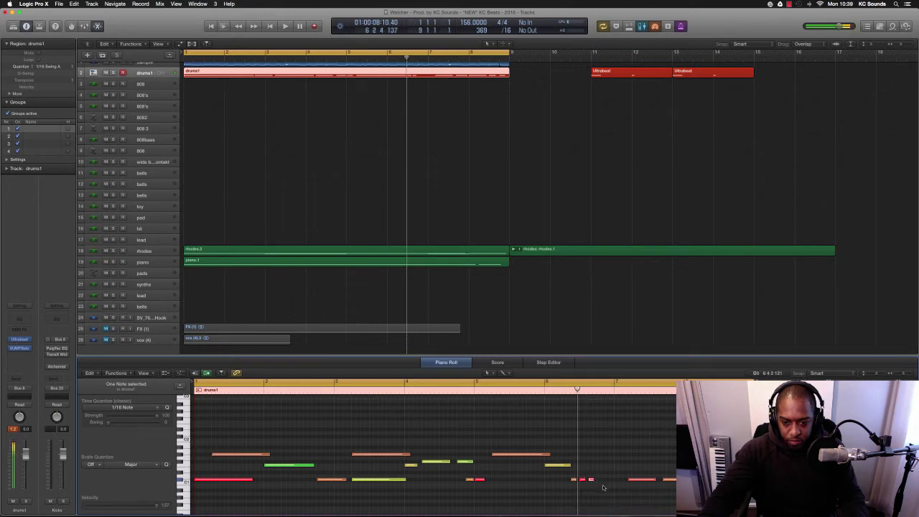
{"action": "key", "text": "space"}
{"action": "mouse_move", "coordinate": [390, 507]}
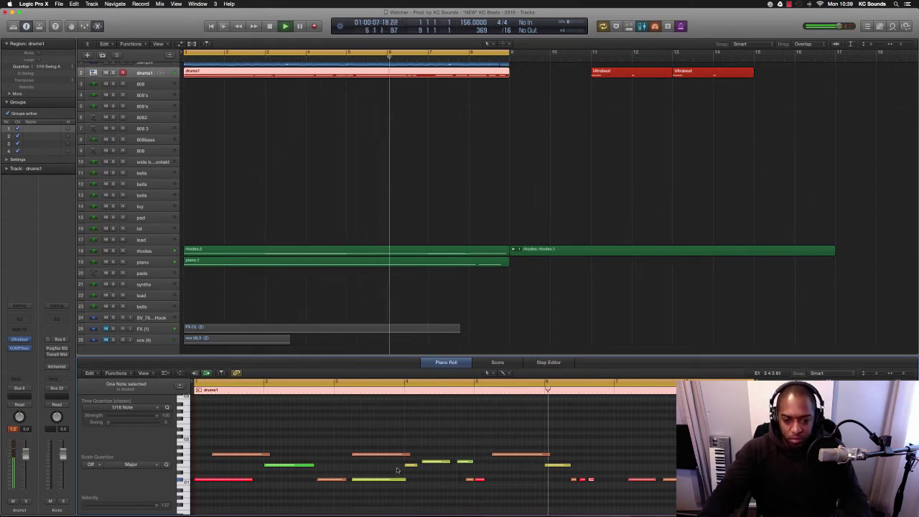
{"action": "key", "text": "space"}
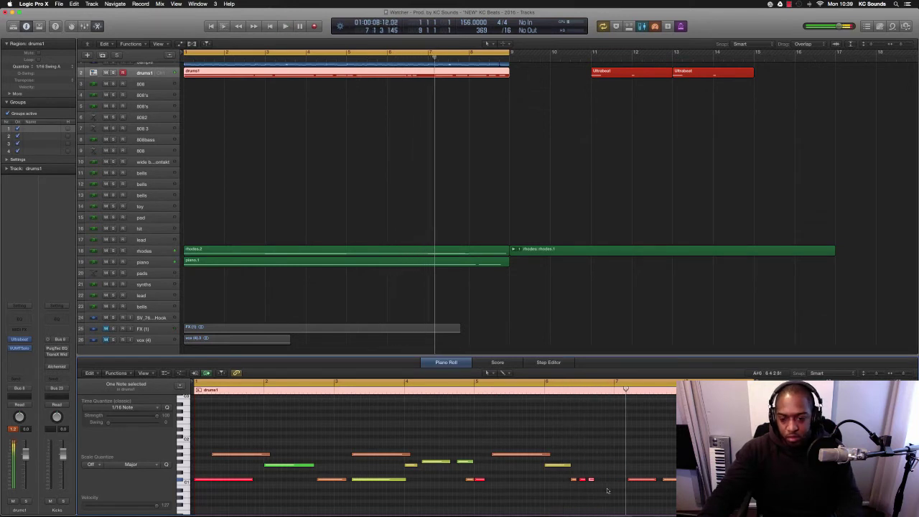
{"action": "left_click_drag", "start_coordinate": [573, 480], "coordinate": [582, 481]}
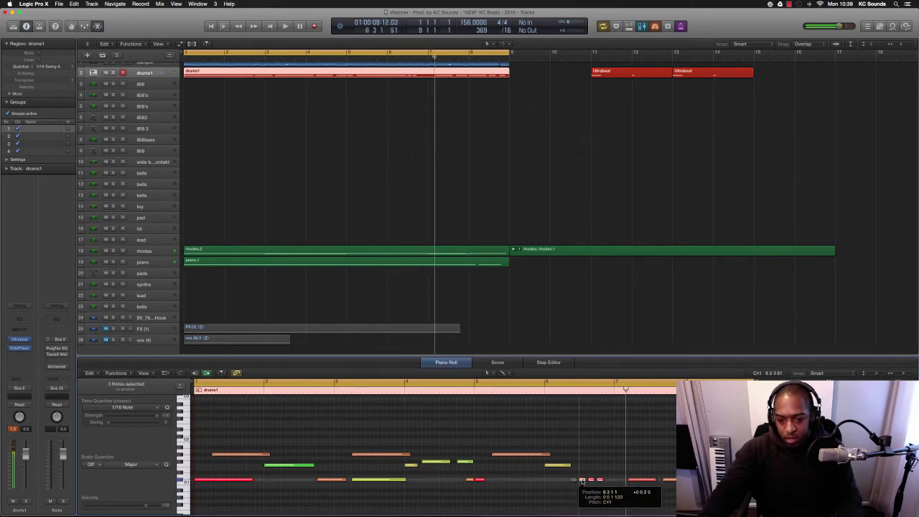
{"action": "key", "text": "space"}
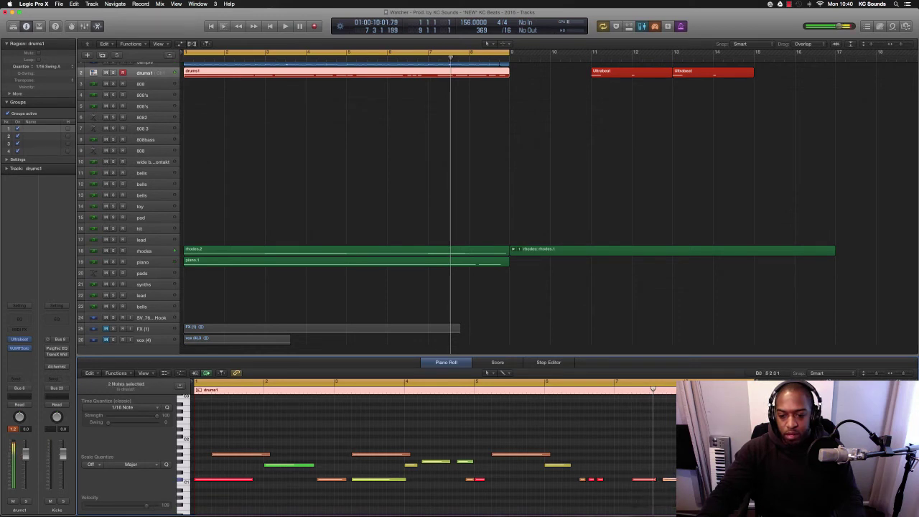
{"action": "key", "text": "space"}
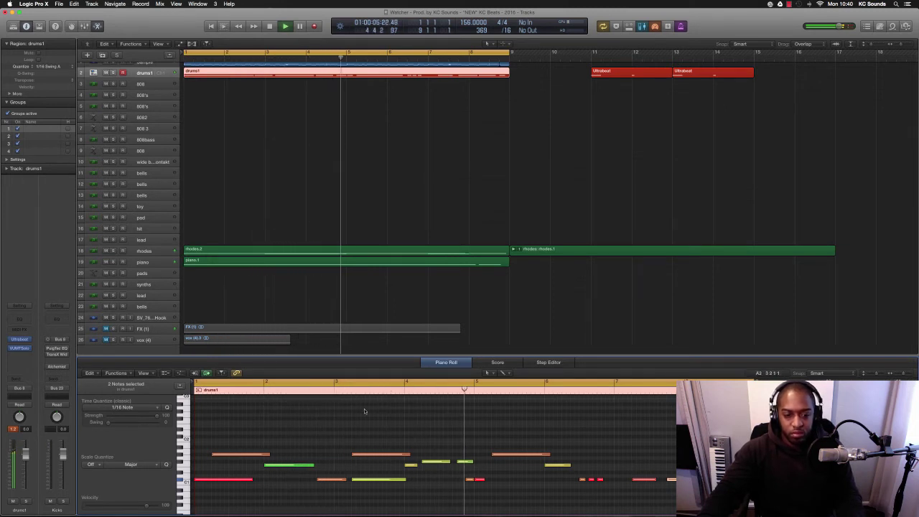
- Add three short C2 hits in bar 6, spaced an eighth note apart from beat 2 to beat 3
{"action": "scroll", "coordinate": [463, 460], "scroll_direction": "down", "scroll_amount": 2}
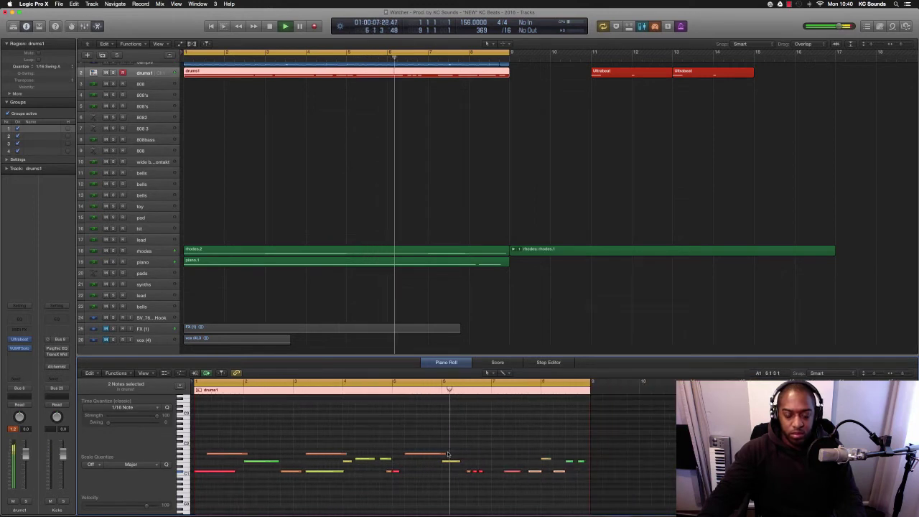
{"action": "left_click", "coordinate": [458, 451]}
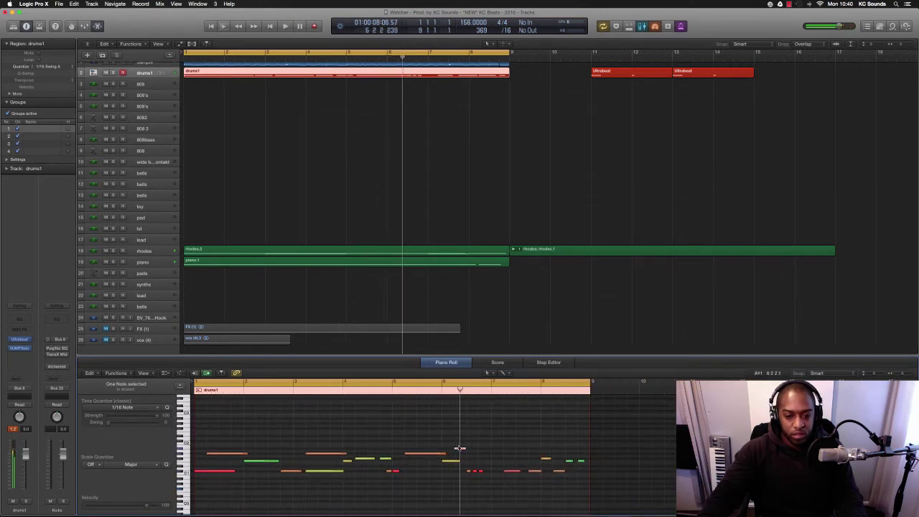
{"action": "mouse_move", "coordinate": [460, 448]}
{"action": "left_mouse_down"}
{"action": "mouse_move", "coordinate": [451, 446]}
{"action": "mouse_move", "coordinate": [472, 448]}
{"action": "left_mouse_up"}
{"action": "scroll", "coordinate": [464, 448], "scroll_direction": "up", "scroll_amount": 4}
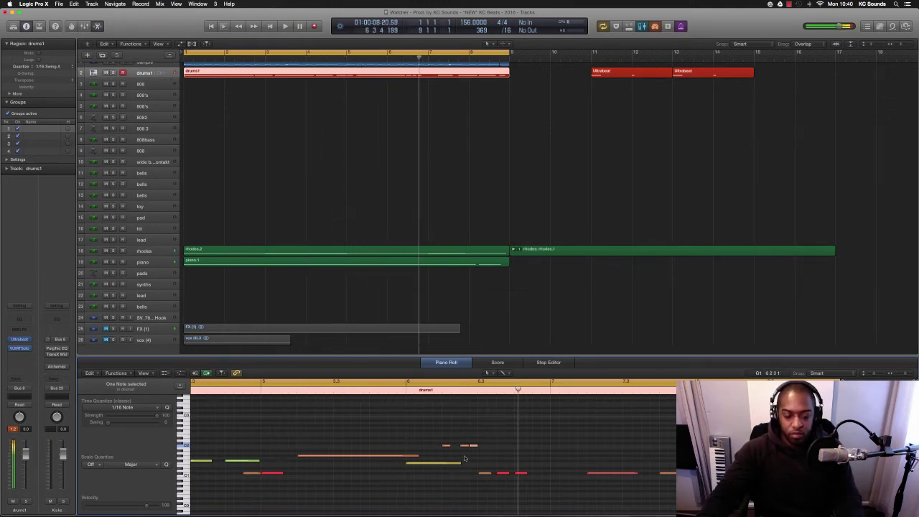
{"action": "left_click_drag", "start_coordinate": [484, 447], "coordinate": [485, 448]}
- Space the C2 hits in bar 6 evenly from beat 2 to beat 3, add a fourth at beat 4, and audition them
{"action": "left_click", "coordinate": [403, 392]}
{"action": "key", "text": "space"}
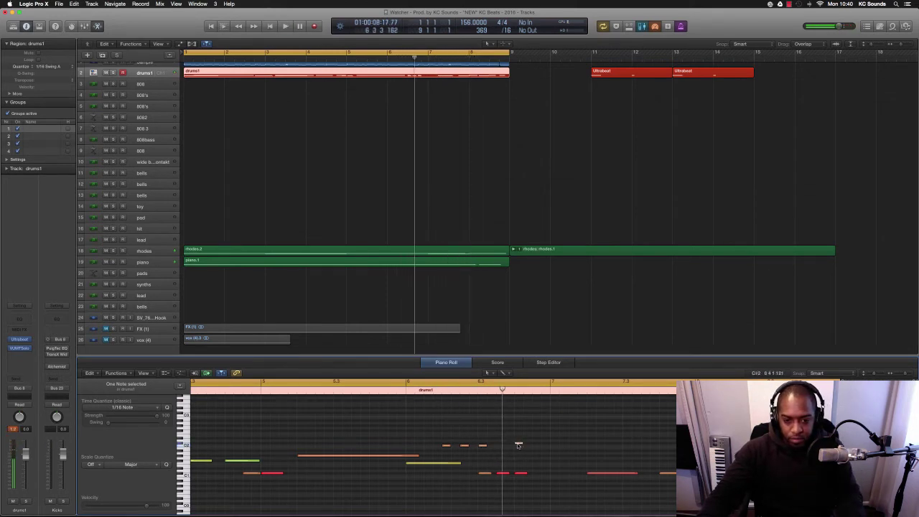
{"action": "left_click_drag", "start_coordinate": [519, 446], "coordinate": [518, 448]}
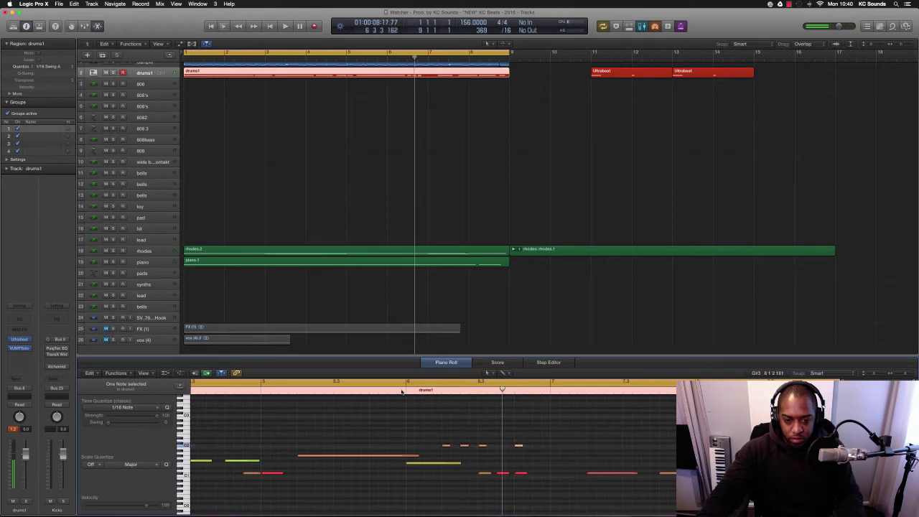
{"action": "key", "text": "space"}
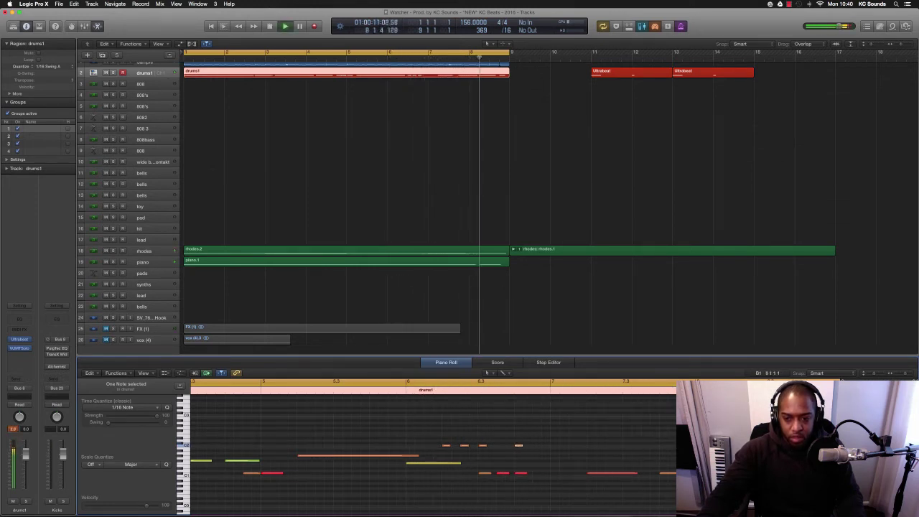
- Copy the four C2 hits from bar 6 to the start of bar 8 and play the drum part from the beginning
{"action": "left_click_drag", "start_coordinate": [448, 435], "coordinate": [547, 457]}
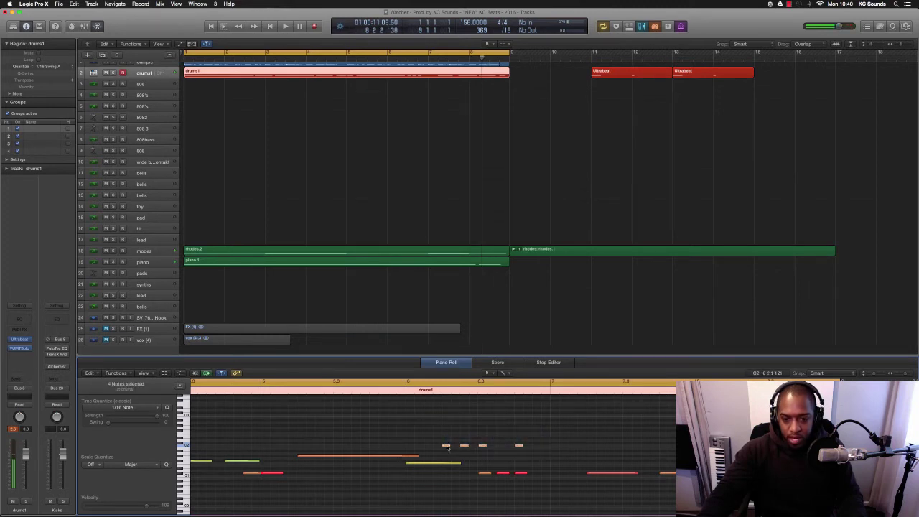
{"action": "key", "text": "ctrl+m"}
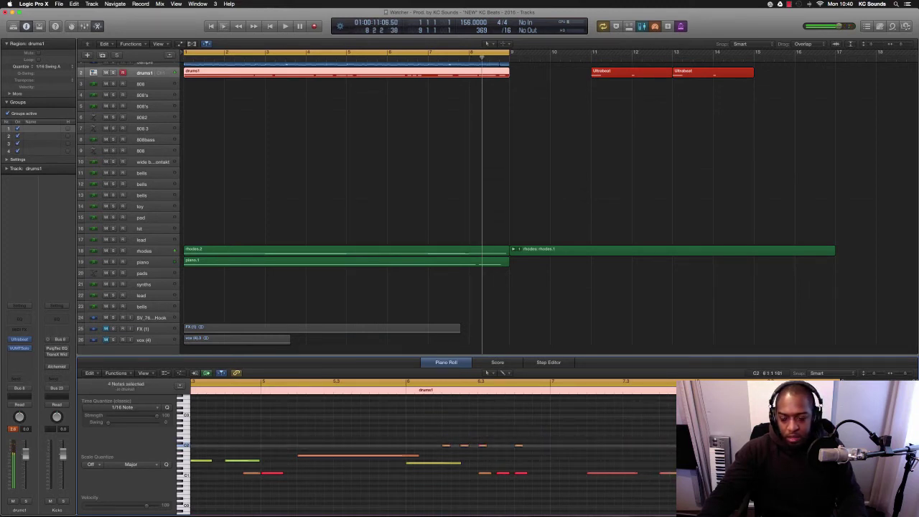
{"action": "key", "text": "super+Left"}
{"action": "scroll", "coordinate": [648, 445], "scroll_direction": "left", "scroll_amount": 5}
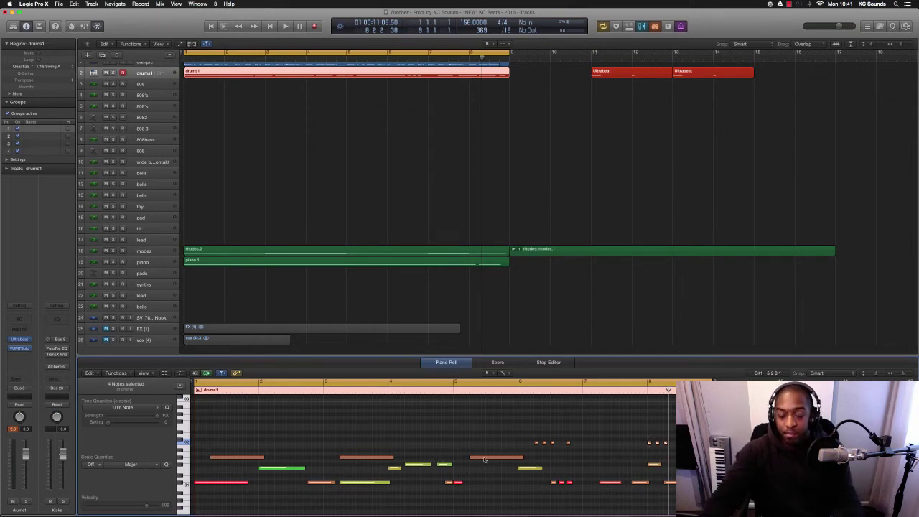
{"action": "key", "text": "space"}
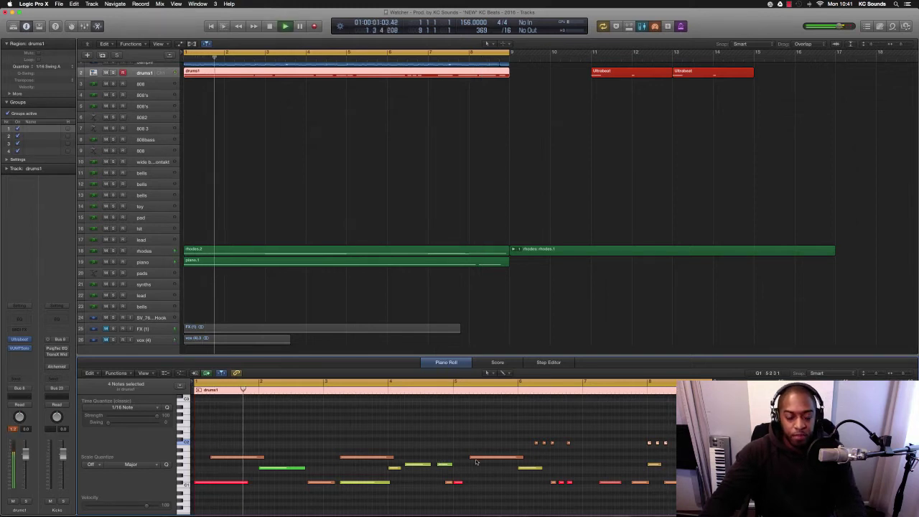
{"action": "key", "text": "space"}
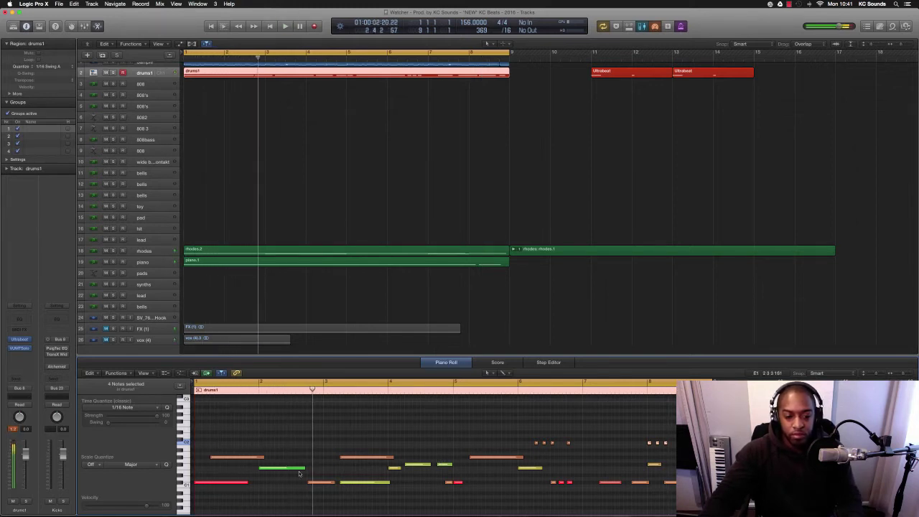
{"action": "key", "text": "space"}
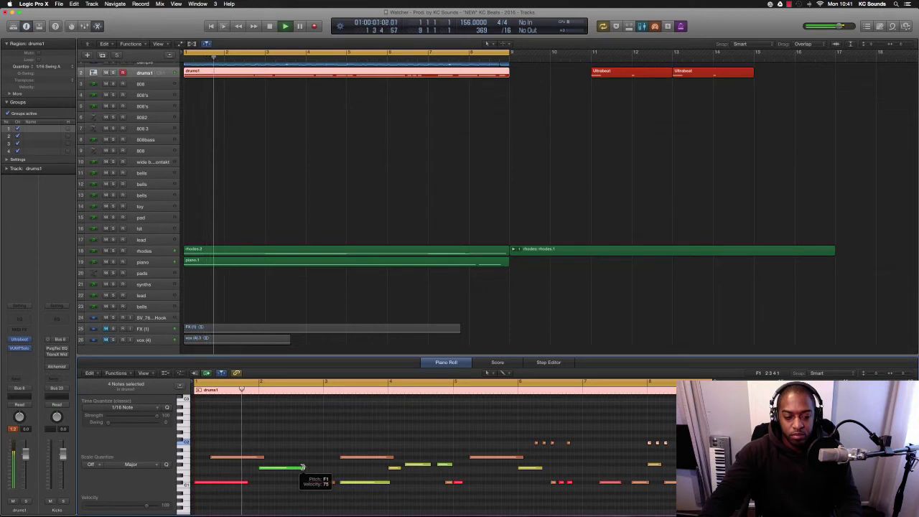
{"action": "key", "text": "space"}
- Audition the Ultrabeat sounds above C2 and place a short A2 note at 2 2 1
{"action": "scroll", "coordinate": [302, 468], "scroll_direction": "up", "scroll_amount": 3}
{"action": "left_click", "coordinate": [186, 425]}
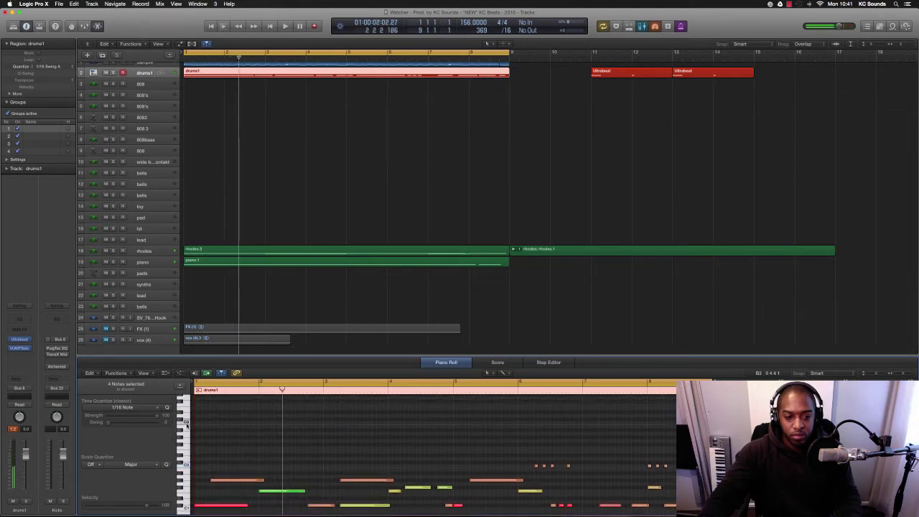
{"action": "left_click_drag", "start_coordinate": [185, 419], "coordinate": [184, 439]}
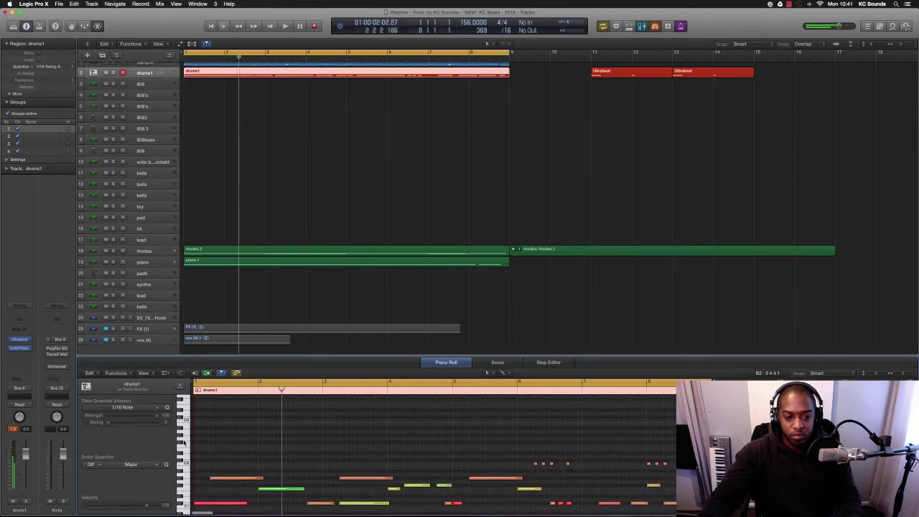
{"action": "left_click", "coordinate": [187, 436]}
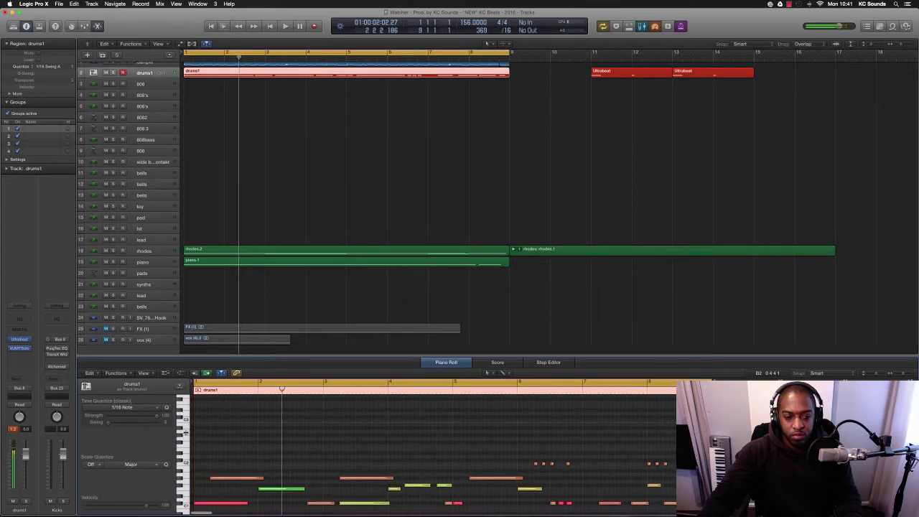
{"action": "left_click", "coordinate": [279, 432]}
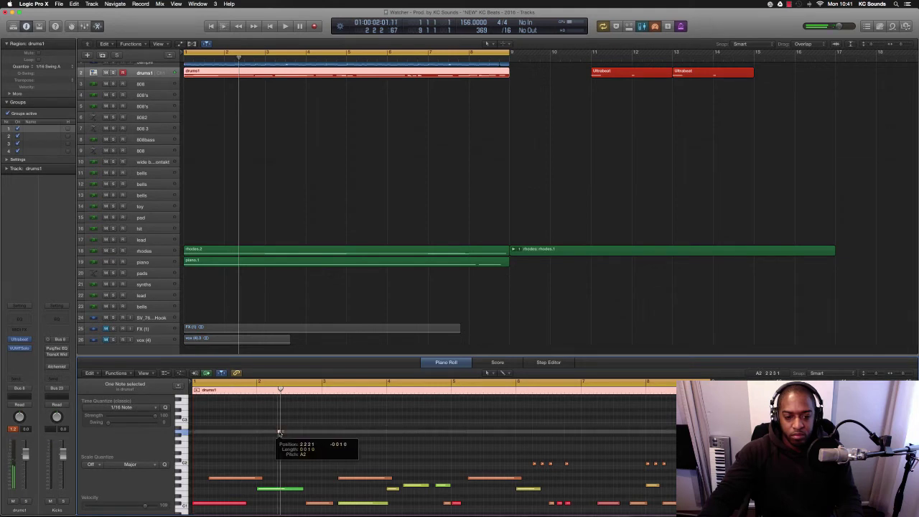
{"action": "left_click_drag", "start_coordinate": [275, 434], "coordinate": [277, 435]}
{"action": "key", "text": "space"}
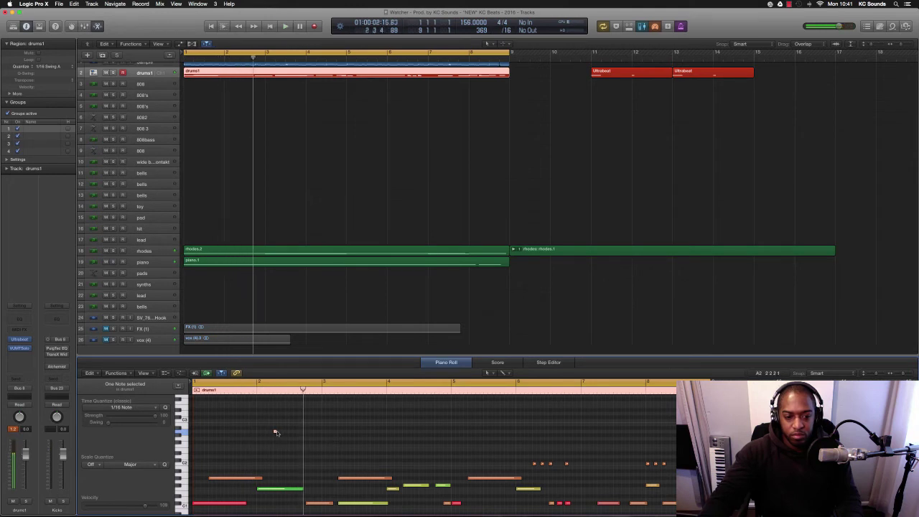
- Lengthen the A2 note in bar 2 to two beats and lower its velocity to about 60
{"action": "scroll", "coordinate": [275, 434], "scroll_direction": "right", "scroll_amount": 3}
{"action": "scroll", "coordinate": [275, 434], "scroll_direction": "down", "scroll_amount": 1}
{"action": "left_click_drag", "start_coordinate": [208, 411], "coordinate": [239, 413]}
{"action": "scroll", "coordinate": [219, 433], "scroll_direction": "left", "scroll_amount": 3}
{"action": "key", "text": "space"}
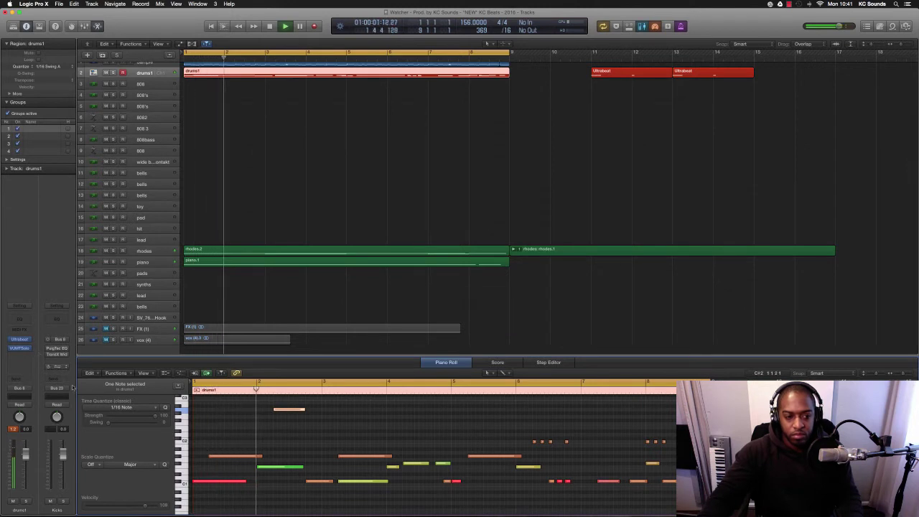
{"action": "left_click_drag", "start_coordinate": [145, 505], "coordinate": [121, 506]}
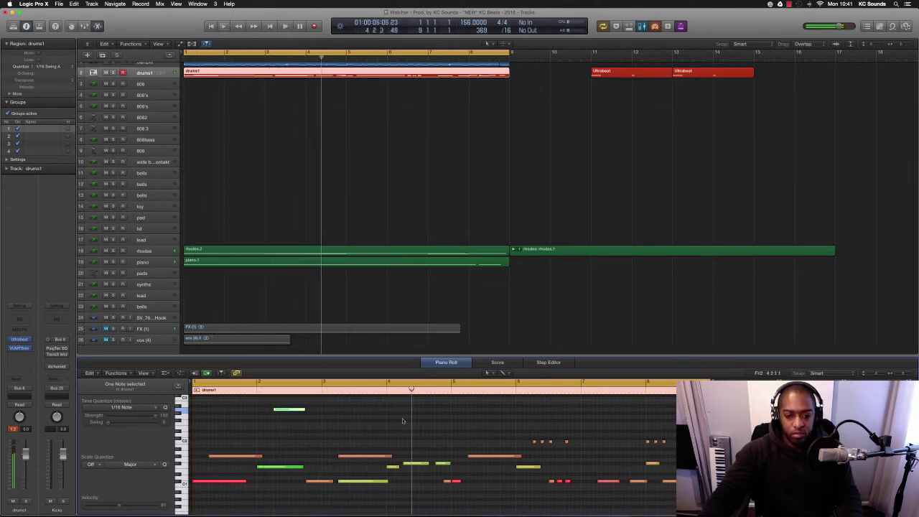
- Copy the A2 note to 2 4 1 so the two adjoin, and copy the pair to start at 5 2 1
{"action": "key", "text": "space"}
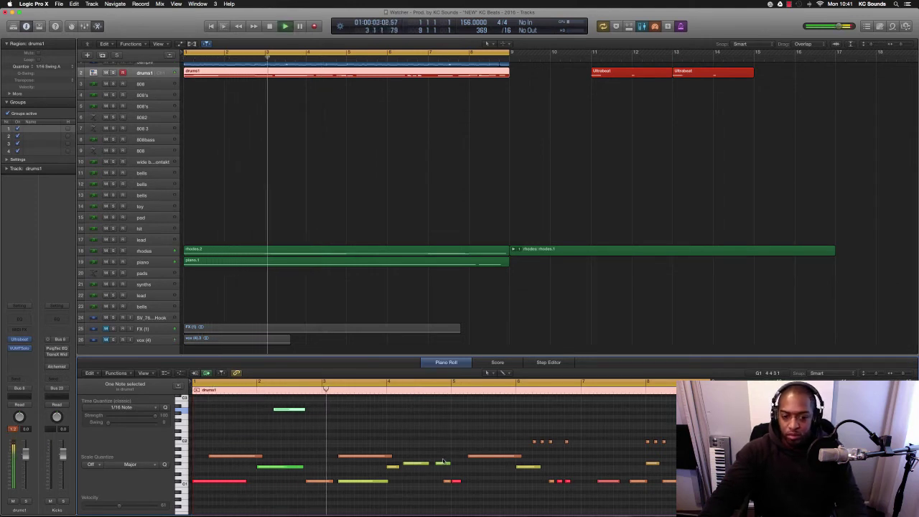
{"action": "key", "text": "space"}
{"action": "key", "text": "space"}
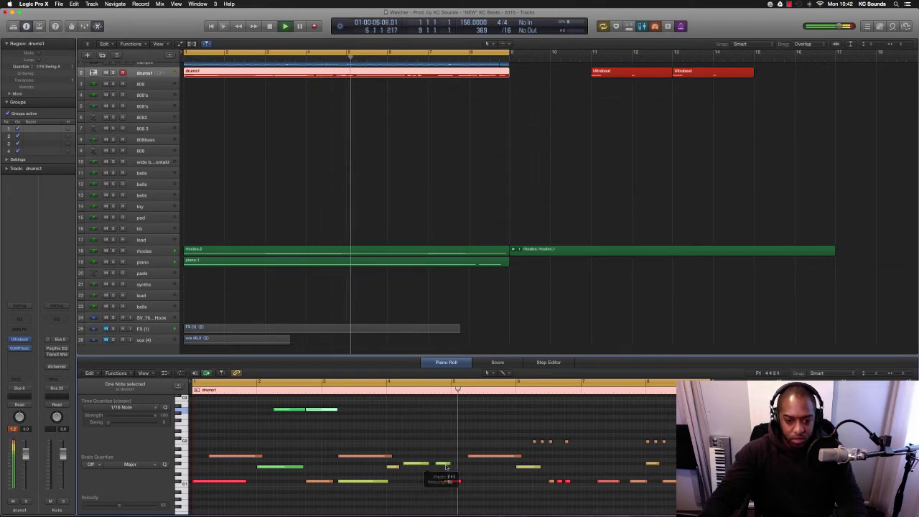
{"action": "key", "text": "space"}
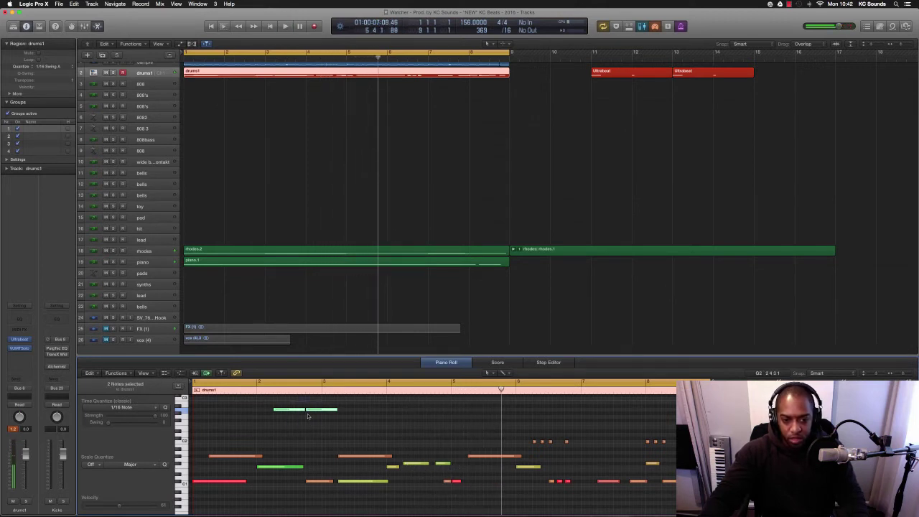
{"action": "left_click_drag", "start_coordinate": [300, 411], "coordinate": [487, 415]}
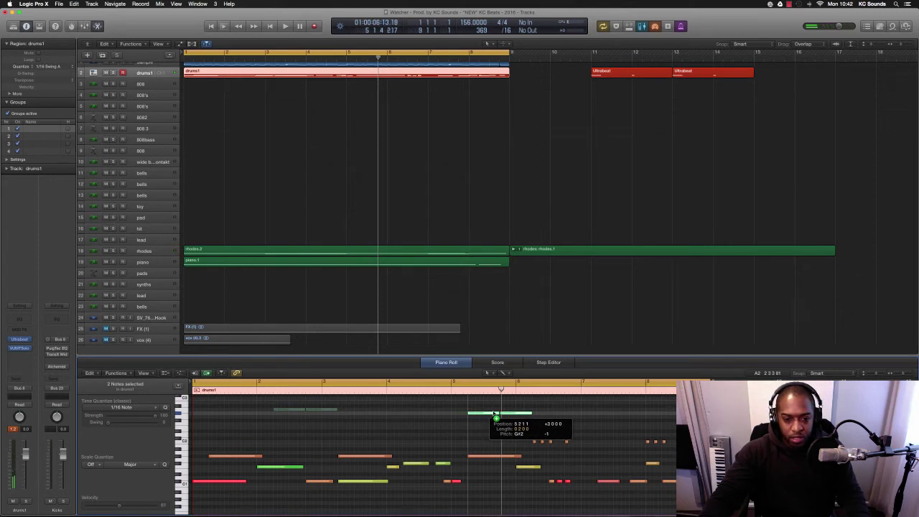
{"action": "left_click_drag", "start_coordinate": [496, 417], "coordinate": [494, 417]}
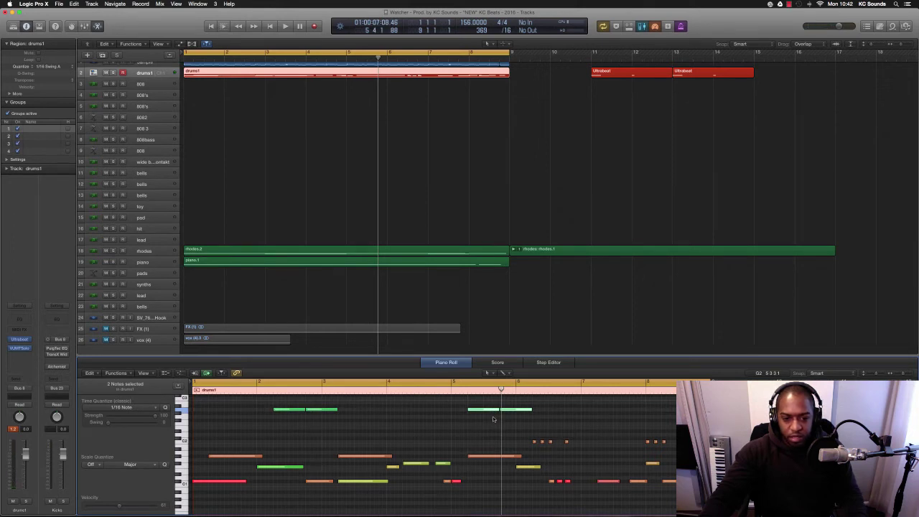
- Move the four C2 hits from bar 6 to bar 4, starting on beat 2, and audition the part
{"action": "key", "text": "space"}
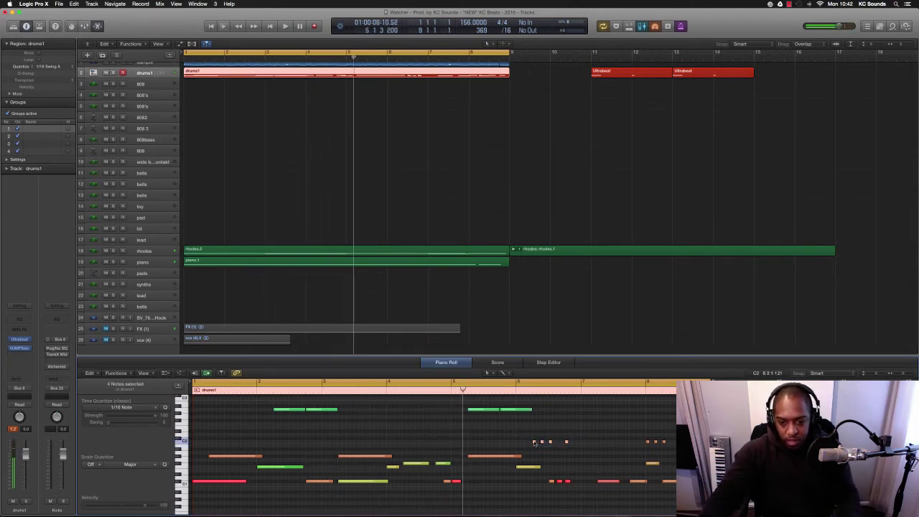
{"action": "left_click_drag", "start_coordinate": [534, 442], "coordinate": [406, 444]}
{"action": "key", "text": "space"}
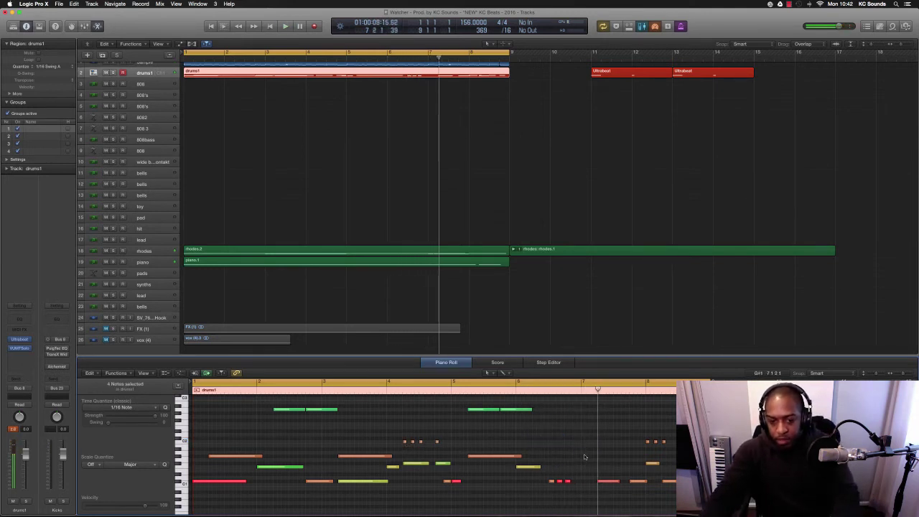
- Replace the two short trial A2 notes in bar 7 with one longer G#2 note at a lower velocity, and play the part
{"action": "key", "text": "Return"}
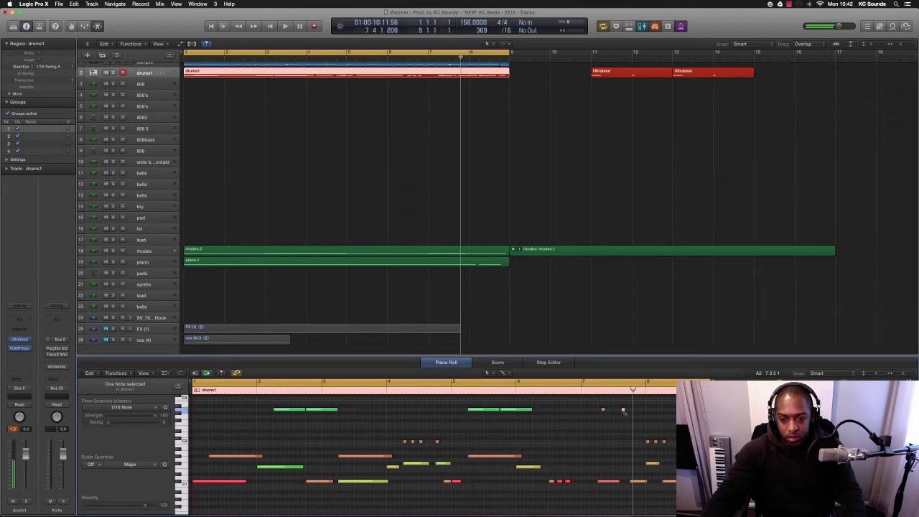
{"action": "left_click", "coordinate": [593, 394]}
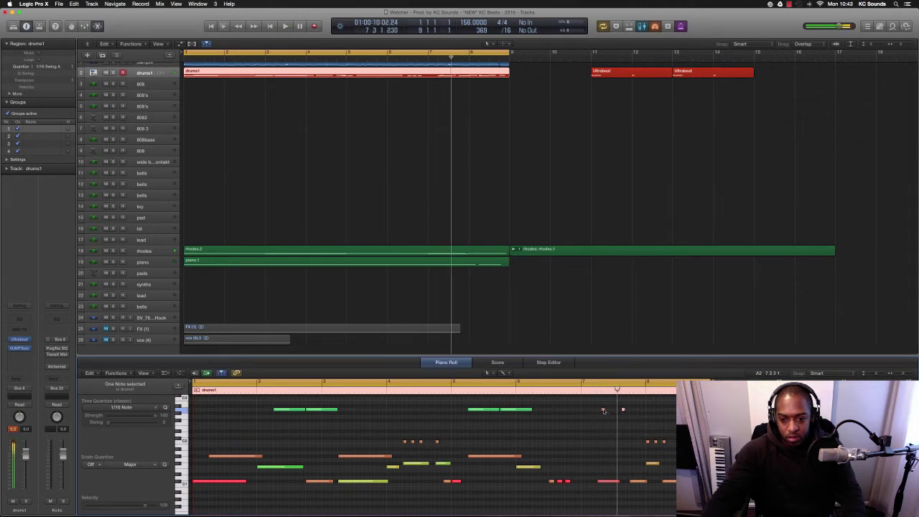
{"action": "mouse_move", "coordinate": [604, 403]}
{"action": "left_mouse_down"}
{"action": "mouse_move", "coordinate": [630, 417]}
{"action": "mouse_move", "coordinate": [610, 417]}
{"action": "left_mouse_up"}
{"action": "left_click", "coordinate": [619, 414]}
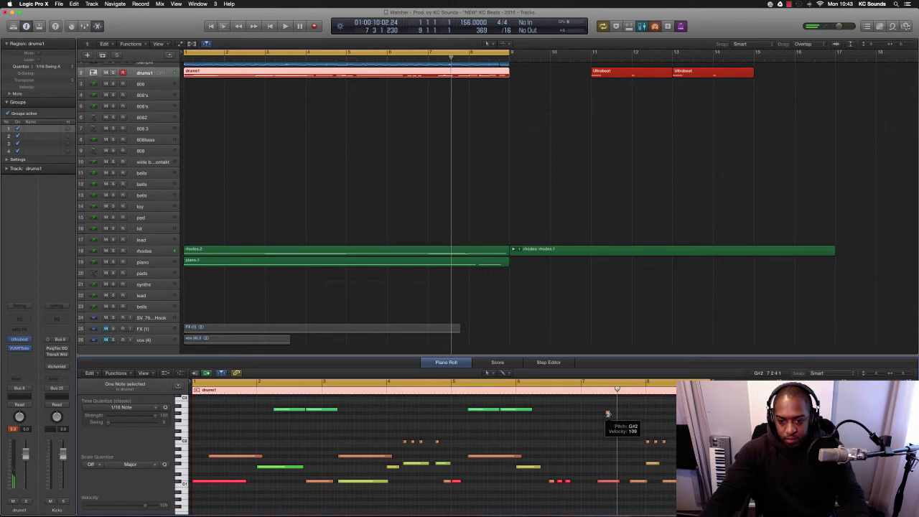
{"action": "left_click_drag", "start_coordinate": [609, 413], "coordinate": [626, 416]}
{"action": "mouse_move", "coordinate": [127, 514]}
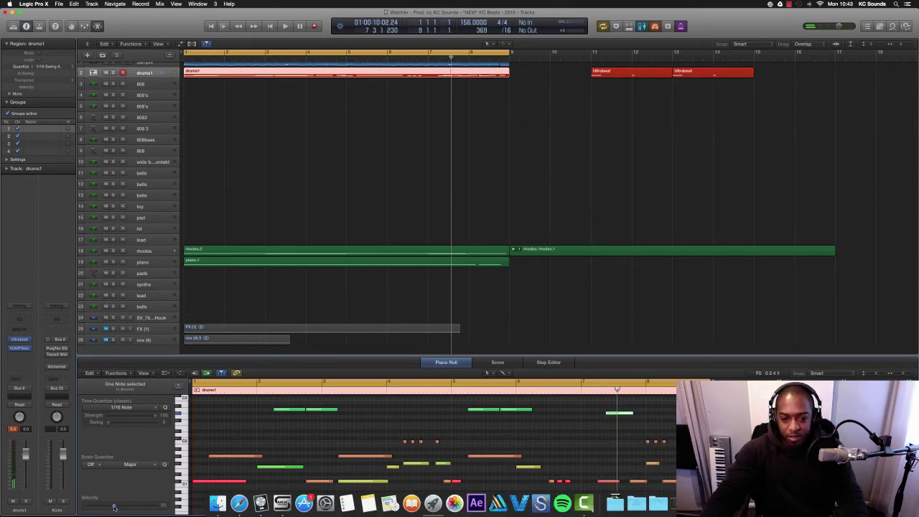
{"action": "key", "text": "Return"}
{"action": "key", "text": "space"}
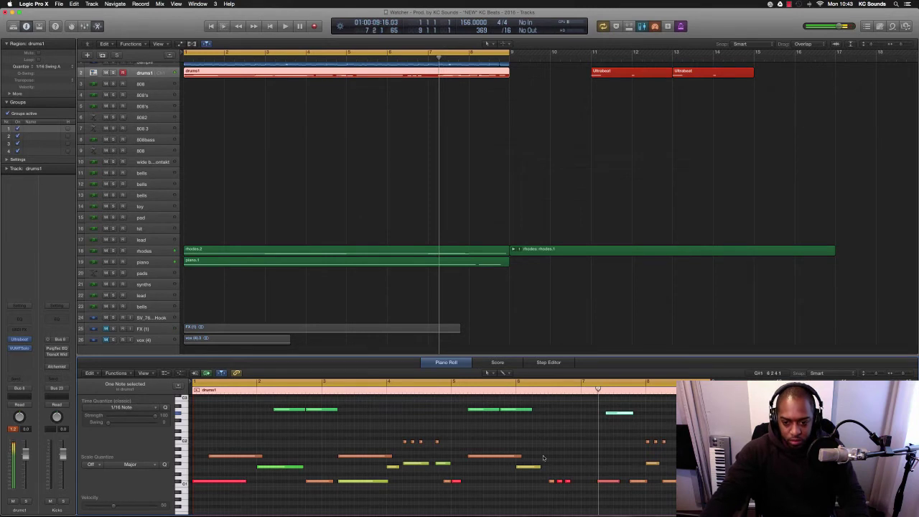
- Shift the G#2 note in bar 7 back to start on beat 2, soften its velocity further, and play from the beginning
{"action": "scroll", "coordinate": [602, 417], "scroll_direction": "right", "scroll_amount": 2}
{"action": "left_click_drag", "start_coordinate": [594, 415], "coordinate": [591, 417]}
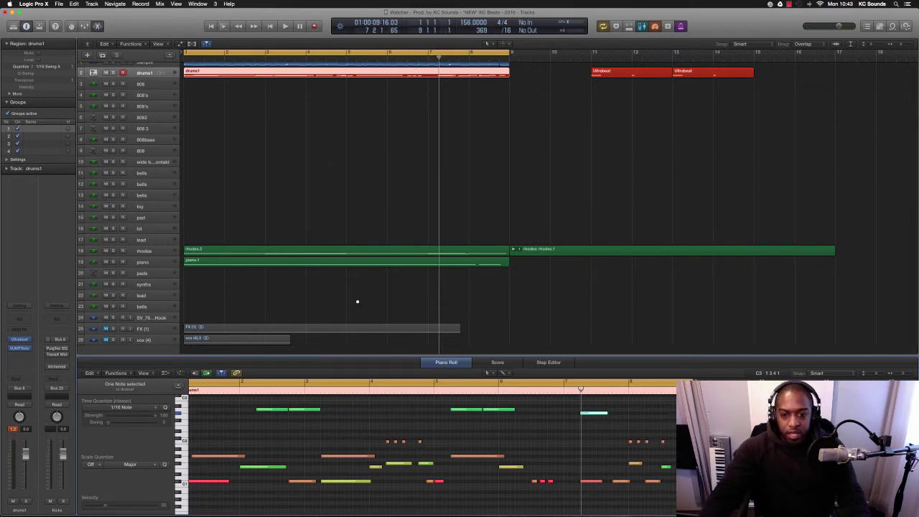
{"action": "key", "text": "super+Down"}
{"action": "key", "text": "super+Left"}
{"action": "key", "text": "Return"}
{"action": "key", "text": "space"}
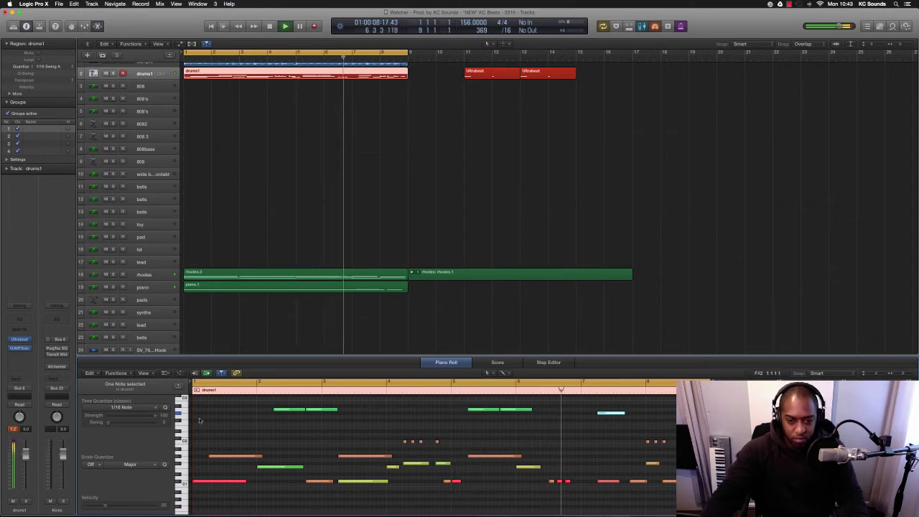
- Place two short E1 hits an eighth note apart at the end of bar 6, starting at 6 4 1, and audition them
{"action": "scroll", "coordinate": [373, 442], "scroll_direction": "down", "scroll_amount": 1}
{"action": "left_click", "coordinate": [567, 447]}
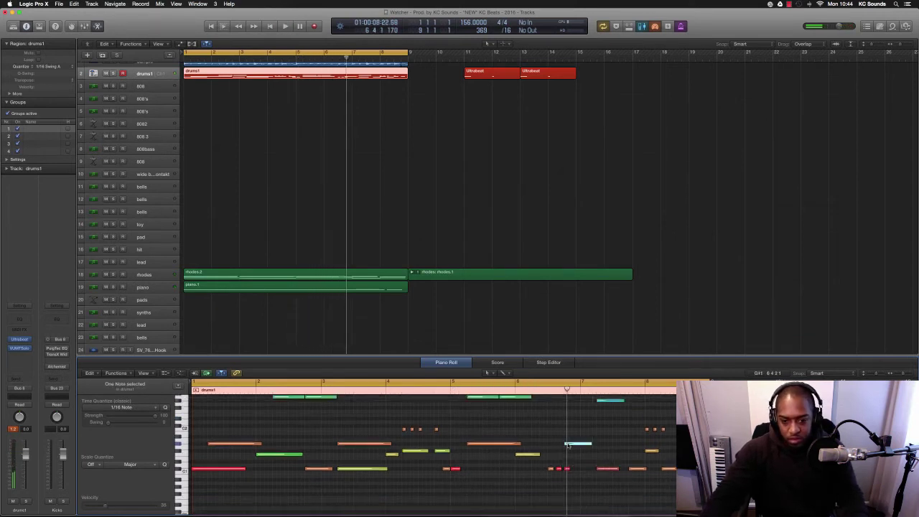
{"action": "mouse_move", "coordinate": [568, 450]}
{"action": "left_mouse_down"}
{"action": "mouse_move", "coordinate": [586, 453]}
{"action": "mouse_move", "coordinate": [568, 458]}
{"action": "mouse_move", "coordinate": [569, 442]}
{"action": "mouse_move", "coordinate": [576, 461]}
{"action": "left_mouse_up"}
{"action": "key", "text": "space"}
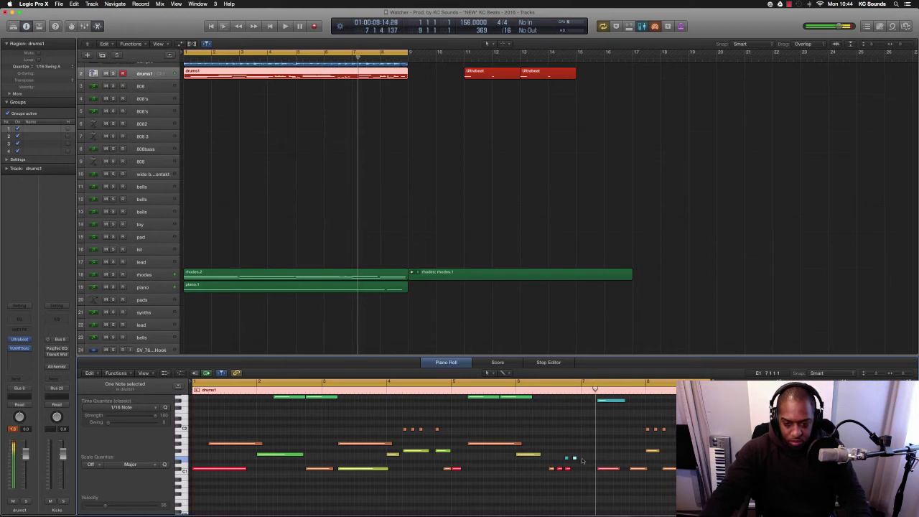
- Try the pair of E1 hits at 7 1 4, move them back to start at 6 2 2, and audition the result
{"action": "left_click_drag", "start_coordinate": [568, 460], "coordinate": [594, 460]}
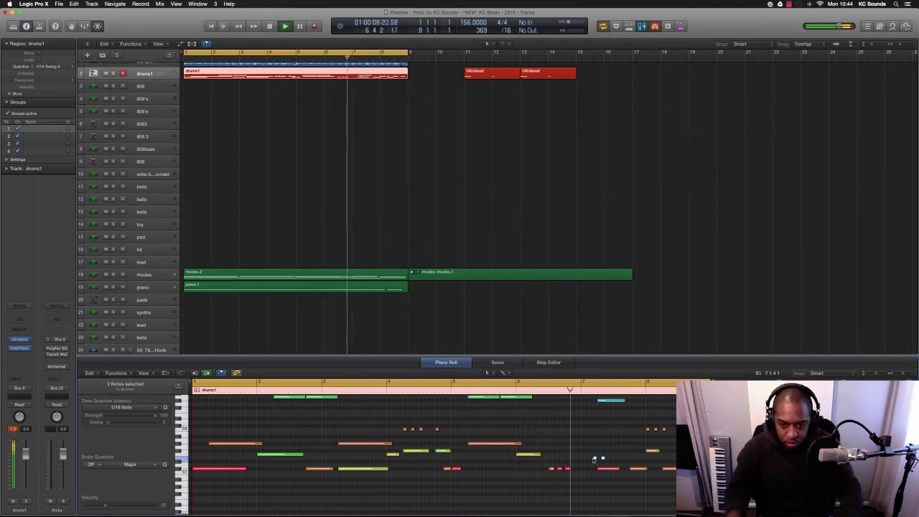
{"action": "left_click_drag", "start_coordinate": [593, 458], "coordinate": [537, 460]}
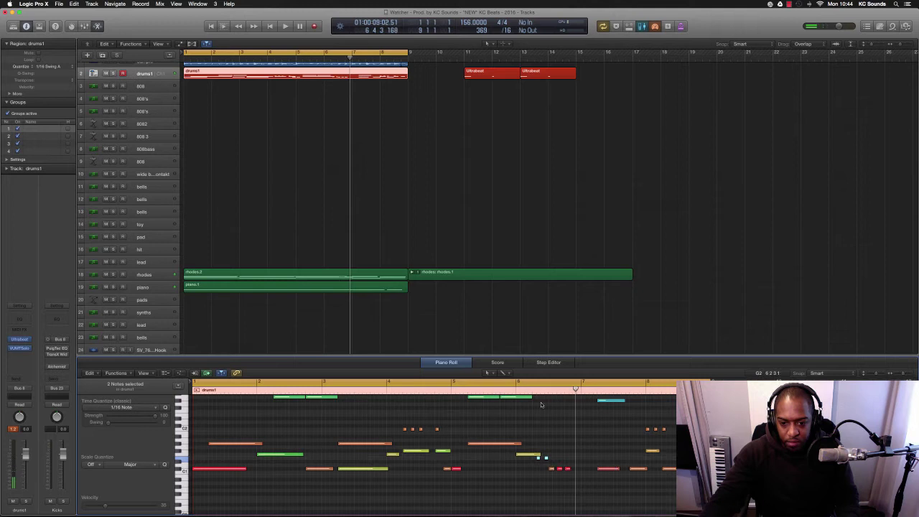
{"action": "left_click", "coordinate": [450, 391]}
{"action": "key", "text": "space"}
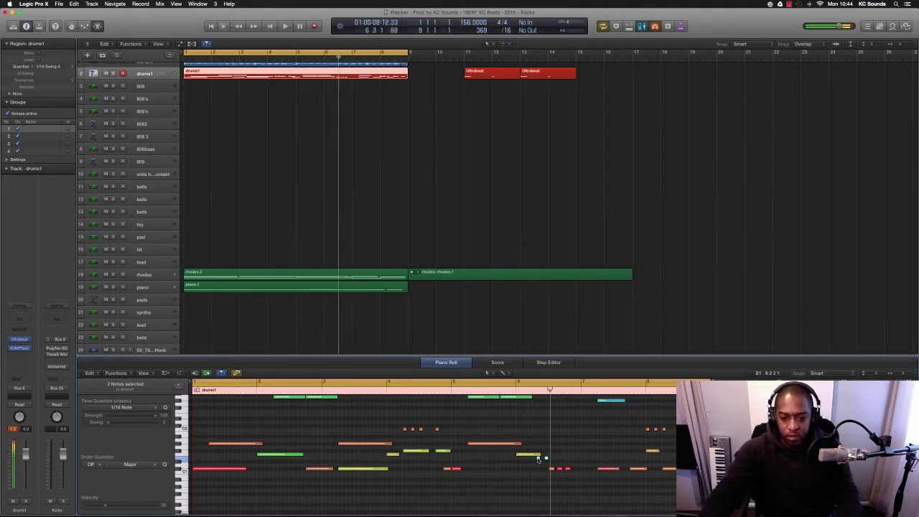
- Move the pair of E1 hits in bar 6 one sixteenth note earlier, soften the note near the end of bar 8, and play the part
{"action": "left_click_drag", "start_coordinate": [538, 459], "coordinate": [534, 460]}
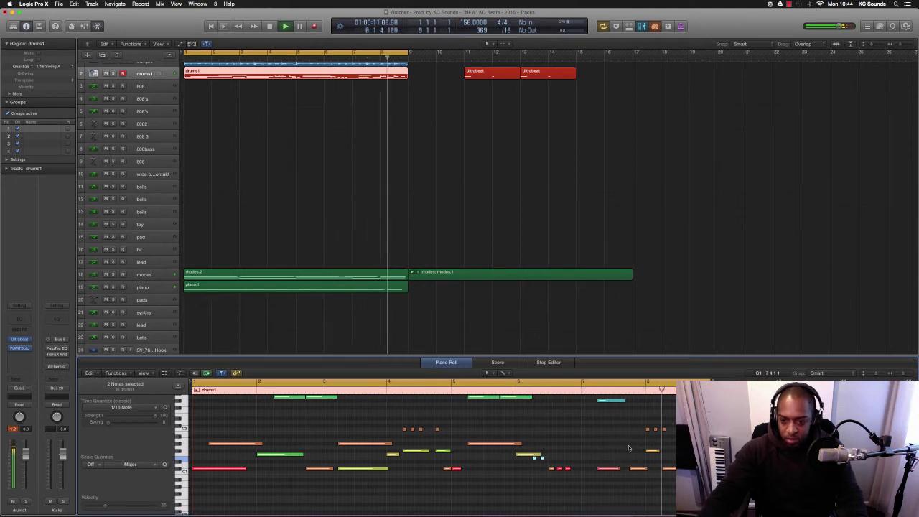
{"action": "key", "text": "space"}
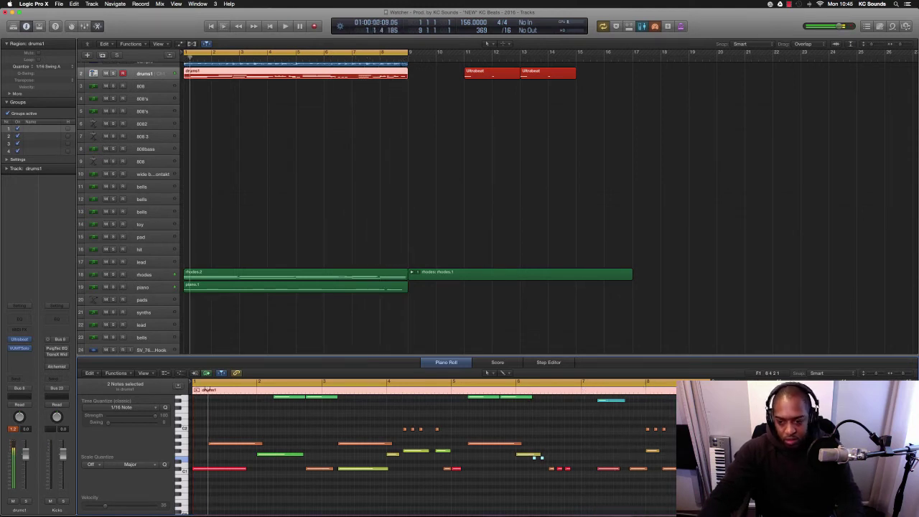
{"action": "left_click", "coordinate": [699, 451]}
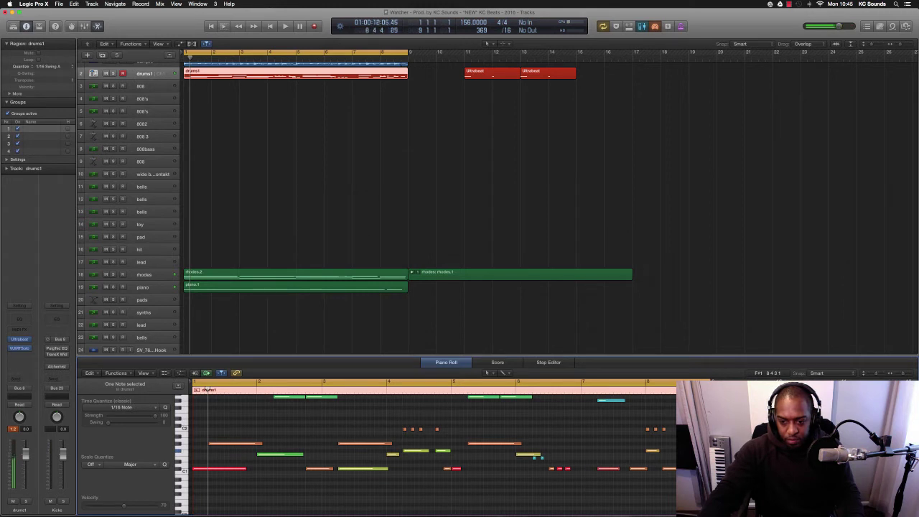
{"action": "key", "text": "space"}
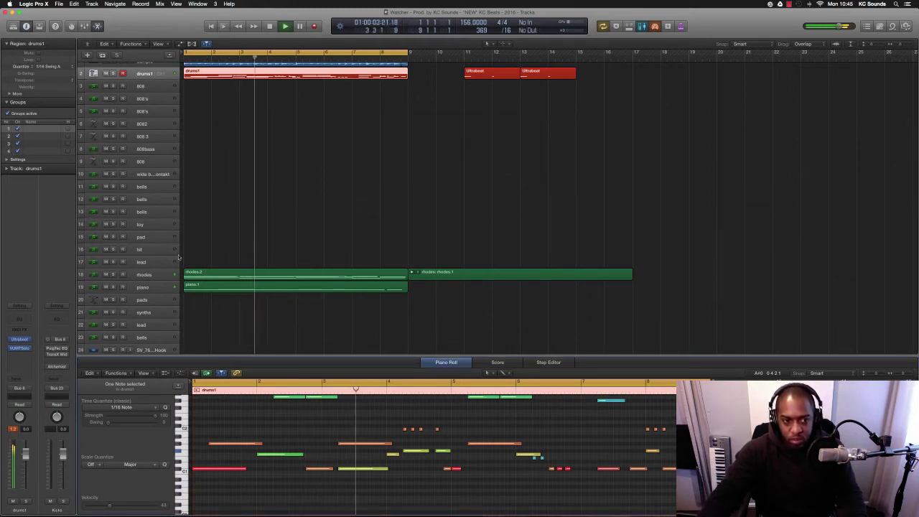
- Set the first bells track's volume to -6.4 dB and turn down the gain in its VUMTSolo plug-in
{"action": "left_click", "coordinate": [152, 187]}
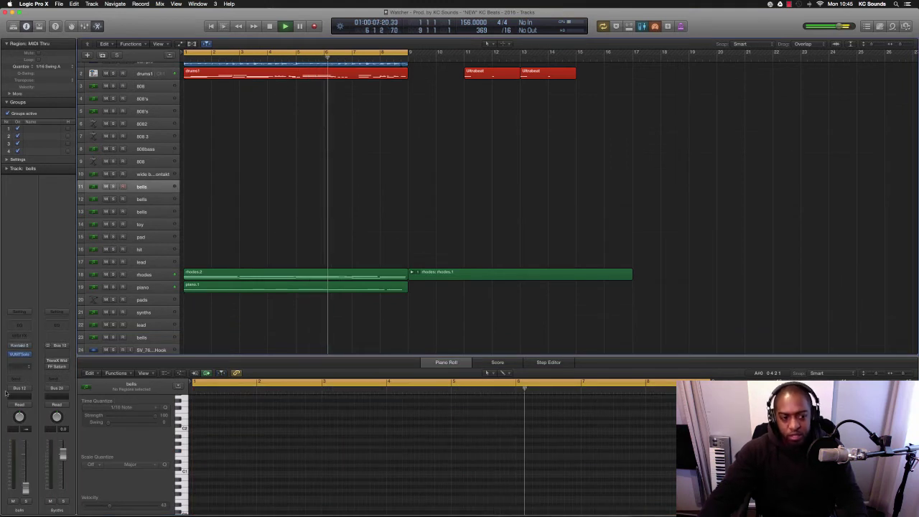
{"action": "left_click", "coordinate": [12, 346]}
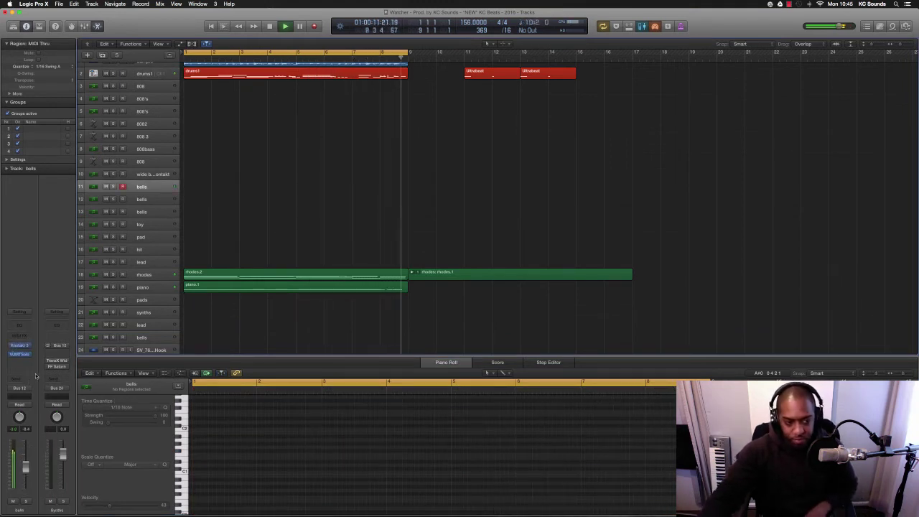
{"action": "left_click", "coordinate": [19, 354]}
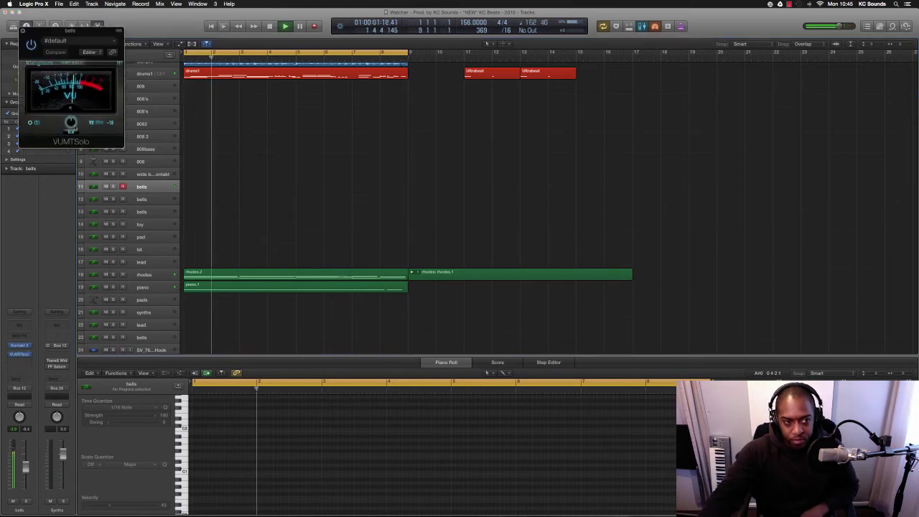
{"action": "left_click_drag", "start_coordinate": [70, 124], "coordinate": [71, 136]}
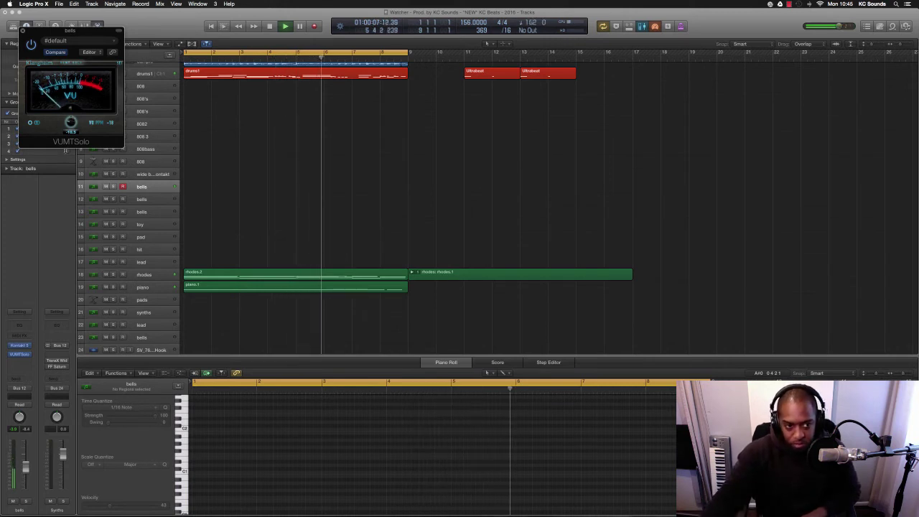
{"action": "left_click", "coordinate": [23, 31]}
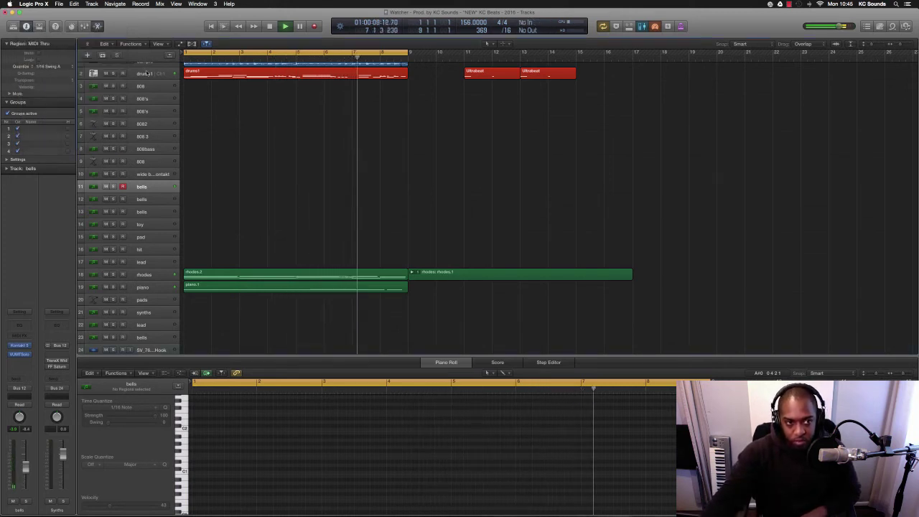
- In the drums1 region, lower the last three of the four long A2 notes in bars 2 and 5 to G2 and soften them
{"action": "left_click", "coordinate": [205, 73]}
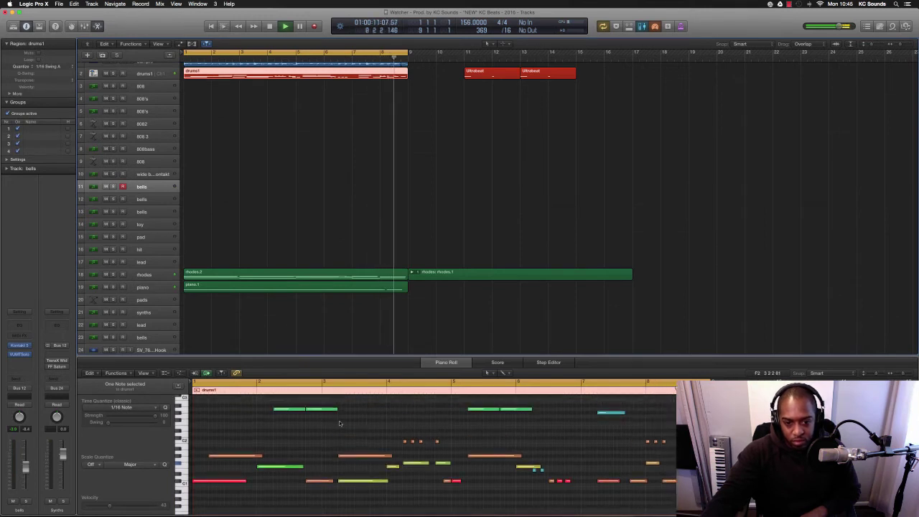
{"action": "left_click_drag", "start_coordinate": [292, 401], "coordinate": [519, 430]}
{"action": "key", "text": "space"}
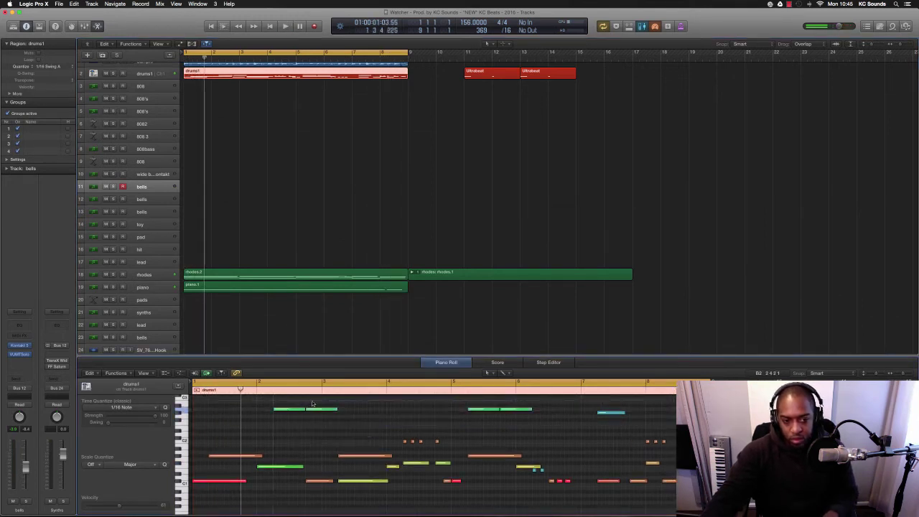
{"action": "left_click_drag", "start_coordinate": [318, 403], "coordinate": [487, 425]}
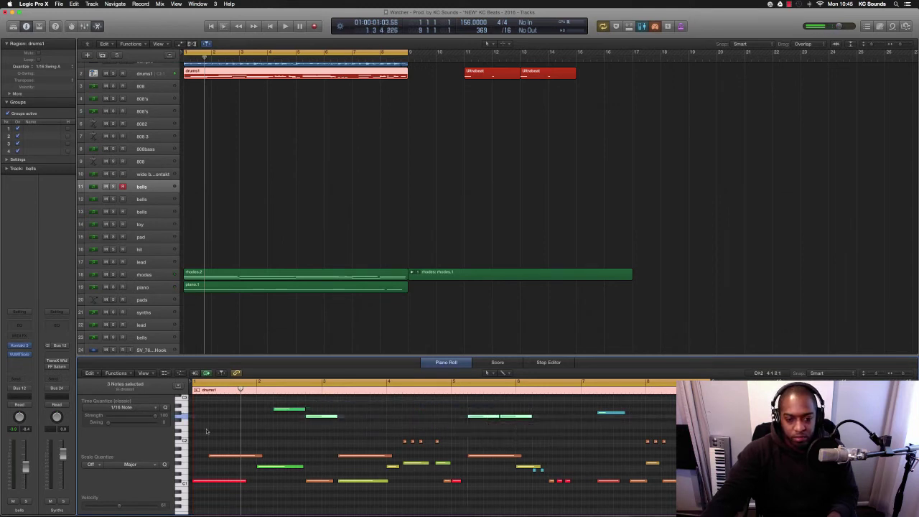
{"action": "key", "text": "space"}
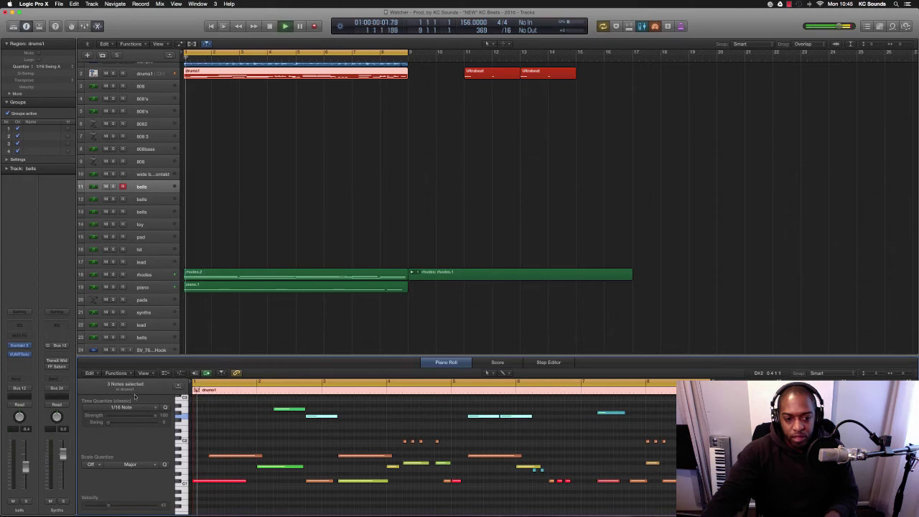
- Copy the remaining long A2 note in bar 2 to start on beat 2 of bar 1 and play the part
{"action": "key", "text": "space"}
{"action": "left_click_drag", "start_coordinate": [292, 409], "coordinate": [229, 412]}
{"action": "key", "text": "space"}
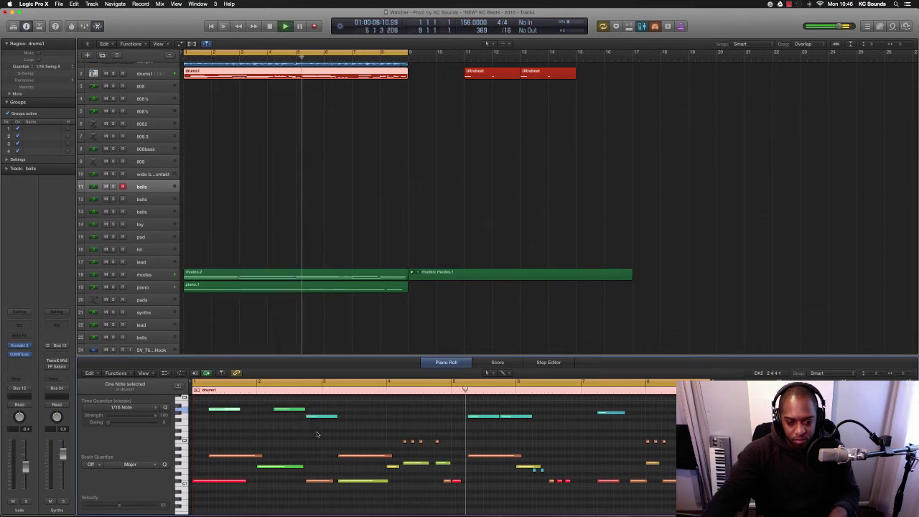
- Reduce the velocity of the two snare notes in bar 4 and audition the change
{"action": "left_click_drag", "start_coordinate": [456, 458], "coordinate": [410, 474]}
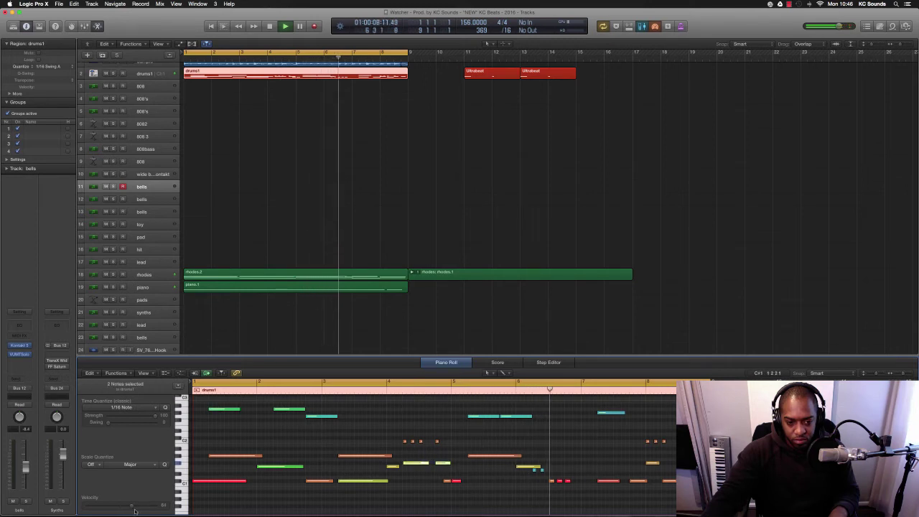
{"action": "left_click_drag", "start_coordinate": [130, 507], "coordinate": [123, 508]}
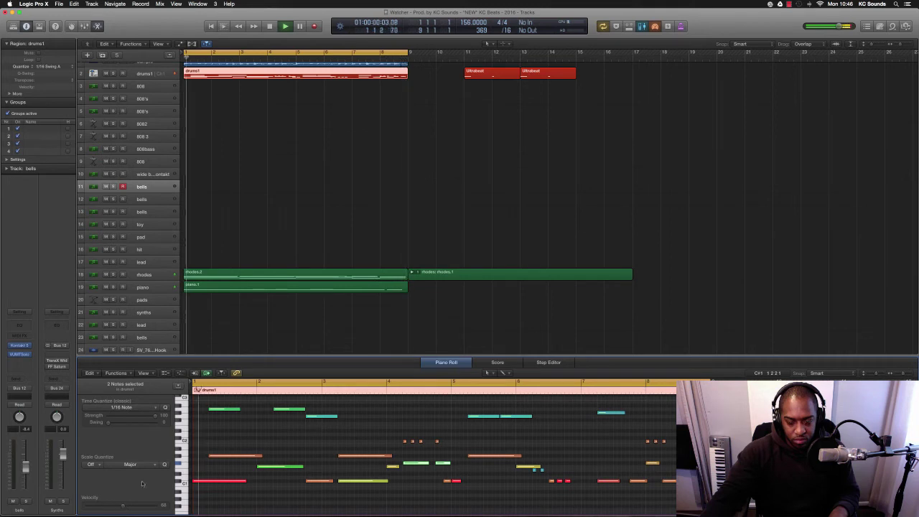
{"action": "key", "text": "space"}
- Add two short HH2 hits an eighth note apart at the start of bar 1 and audition them
{"action": "left_click", "coordinate": [182, 423]}
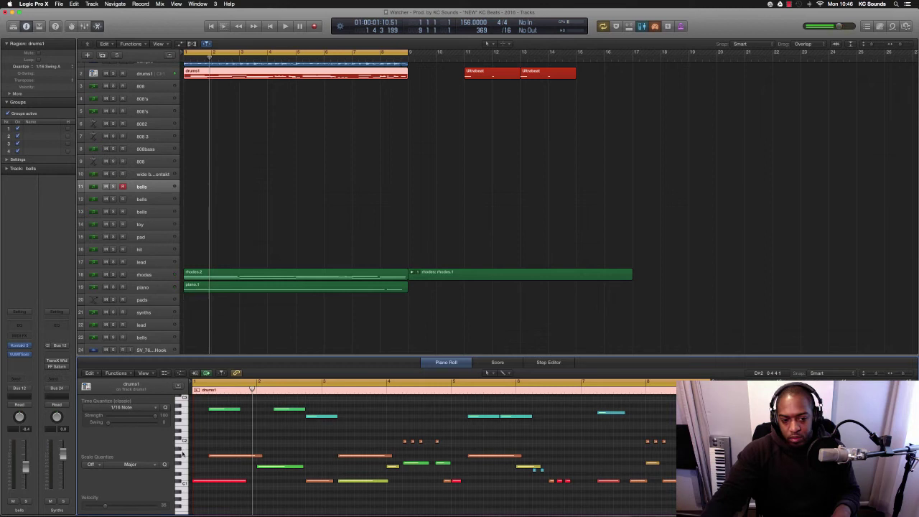
{"action": "key", "text": "super+Down"}
{"action": "key", "text": "super+Down"}
{"action": "key", "text": "super+Down"}
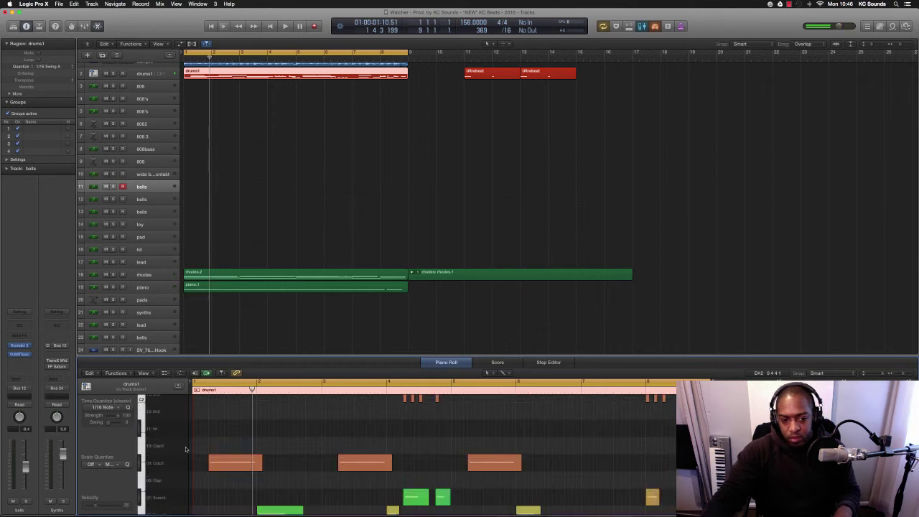
{"action": "key", "text": "super+Up"}
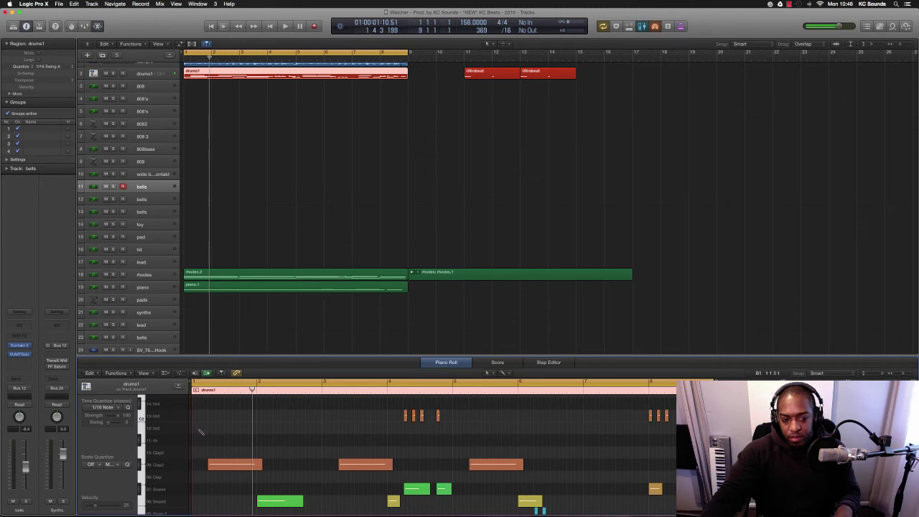
{"action": "mouse_move", "coordinate": [212, 431]}
{"action": "left_mouse_down"}
{"action": "mouse_move", "coordinate": [194, 437]}
{"action": "mouse_move", "coordinate": [198, 431]}
{"action": "left_mouse_up"}
{"action": "key", "text": "super+Right"}
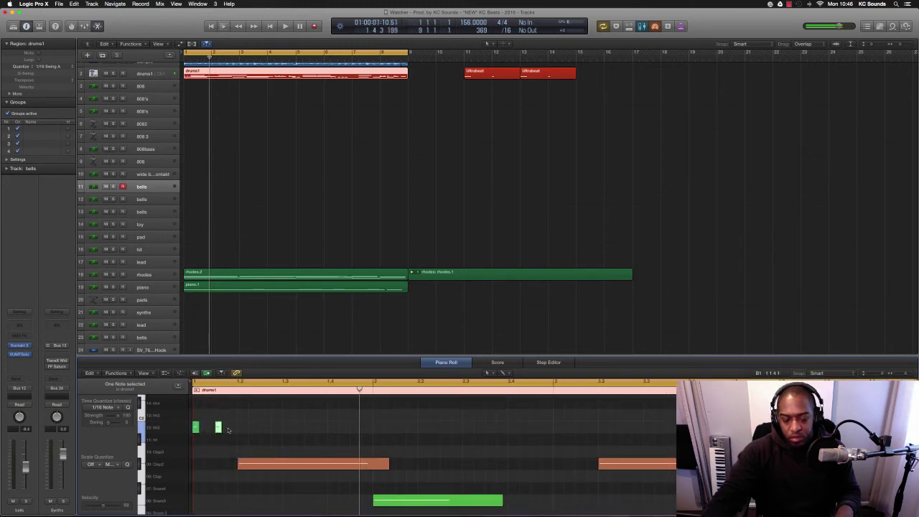
{"action": "key", "text": "space"}
{"action": "key", "text": "space"}
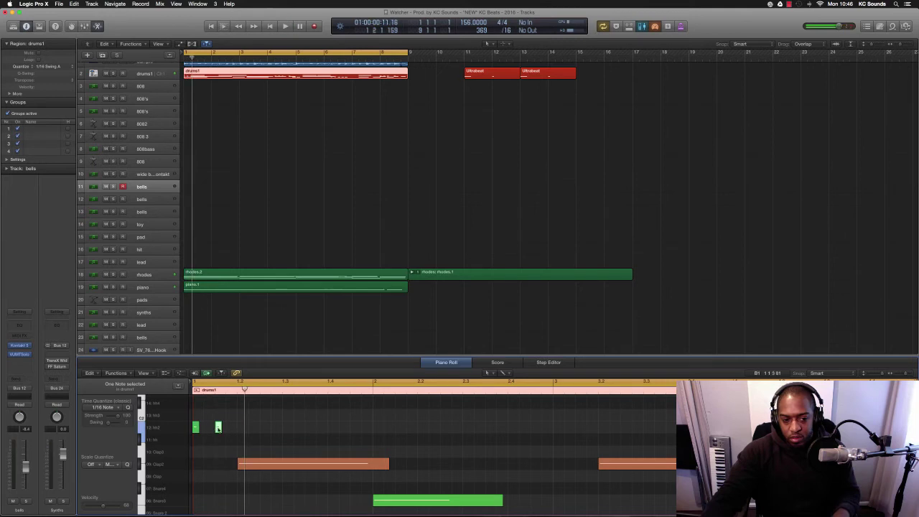
{"action": "mouse_move", "coordinate": [219, 428]}
{"action": "left_mouse_down"}
{"action": "mouse_move", "coordinate": [207, 430]}
{"action": "mouse_move", "coordinate": [222, 435]}
{"action": "left_mouse_up"}
- Mute the long Vox note on beat 2 of bar 1 and play the opening
{"action": "scroll", "coordinate": [223, 435], "scroll_direction": "up", "scroll_amount": 5}
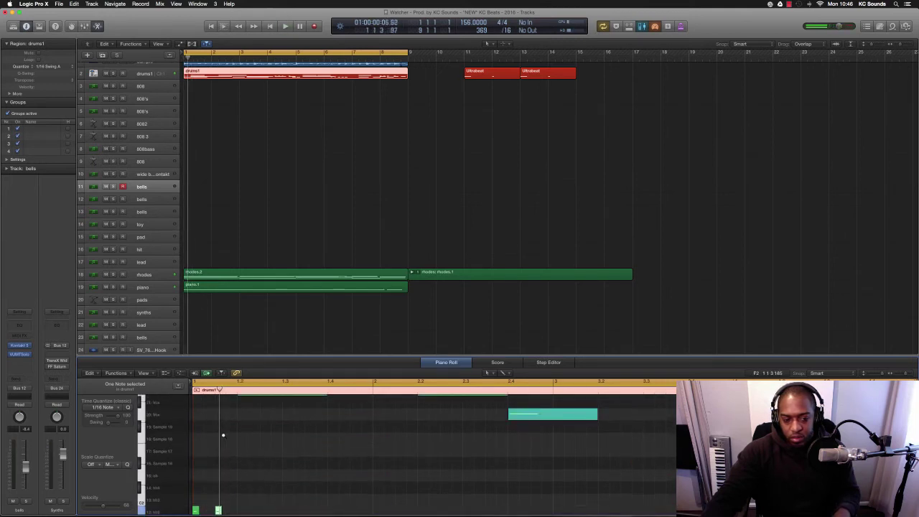
{"action": "scroll", "coordinate": [223, 435], "scroll_direction": "up", "scroll_amount": 4}
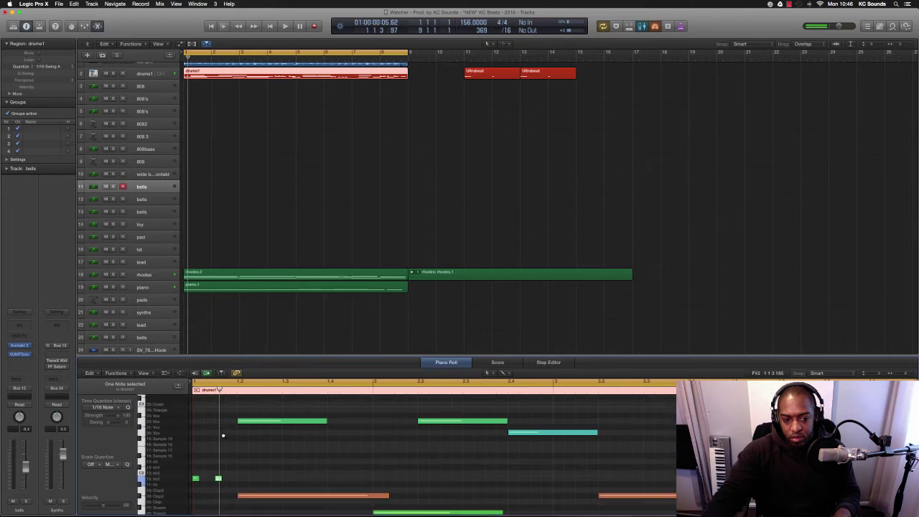
{"action": "left_click", "coordinate": [260, 422]}
{"action": "key", "text": "space"}
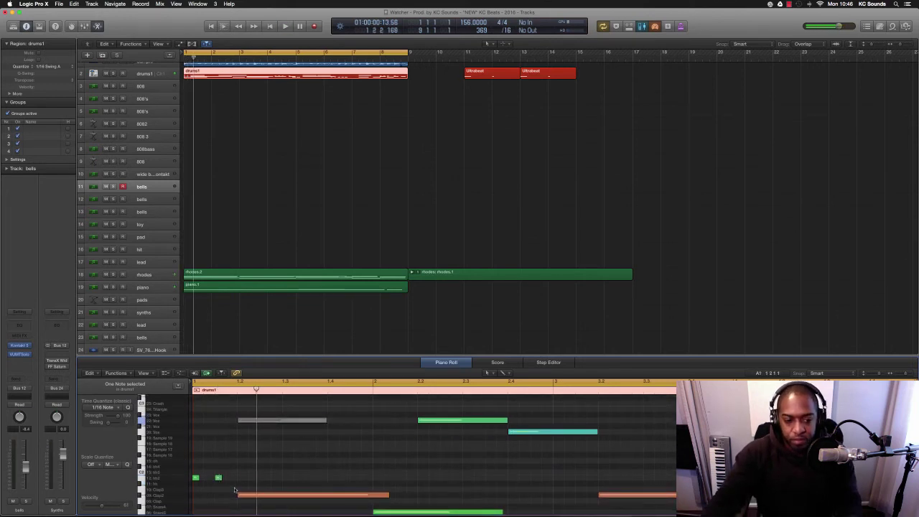
- Soften the two HH2 hits in bar 1, extend them to a run of six eighth-note hits, and play it
{"action": "left_click", "coordinate": [218, 478], "text": "shift"}
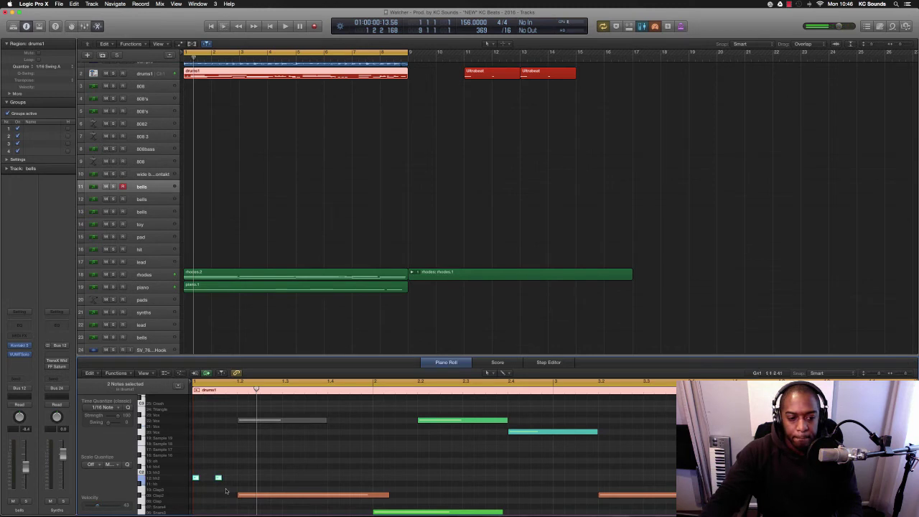
{"action": "left_click_drag", "start_coordinate": [324, 477], "coordinate": [244, 478]}
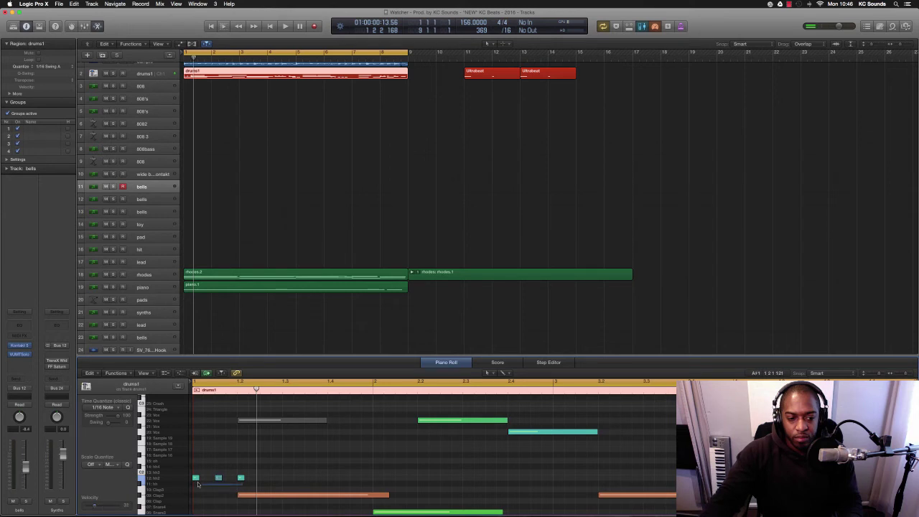
{"action": "left_click_drag", "start_coordinate": [196, 479], "coordinate": [264, 484]}
{"action": "key", "text": "space"}
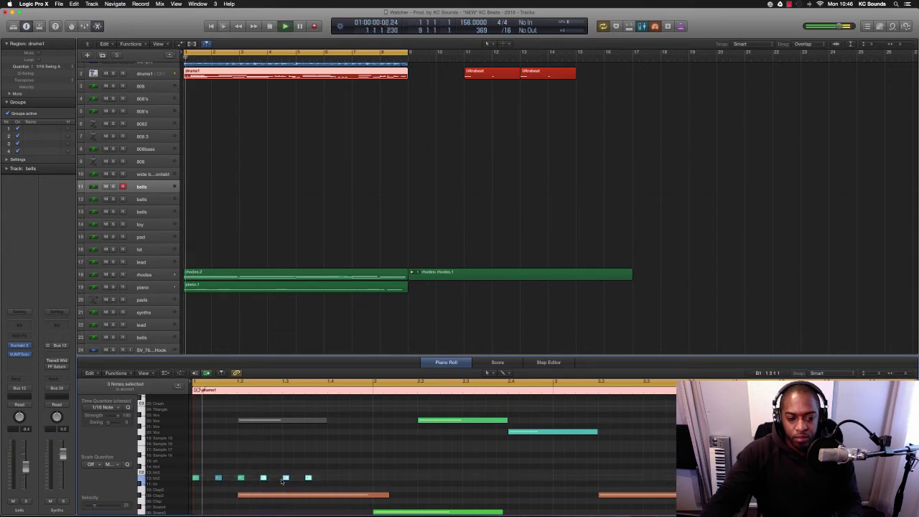
- Replay the HH2 run and delete every hit in it except the first
{"action": "left_click", "coordinate": [263, 486]}
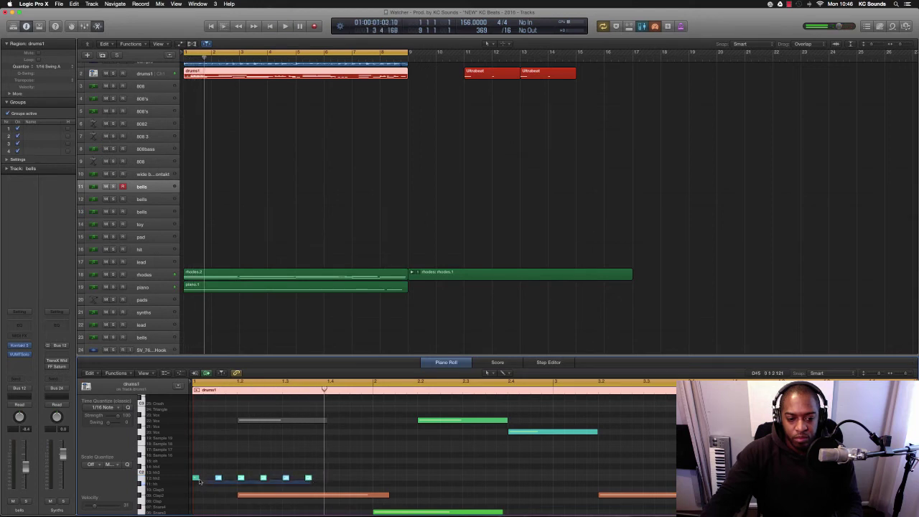
{"action": "key", "text": "space"}
{"action": "key", "text": "space"}
{"action": "left_click_drag", "start_coordinate": [211, 466], "coordinate": [339, 484]}
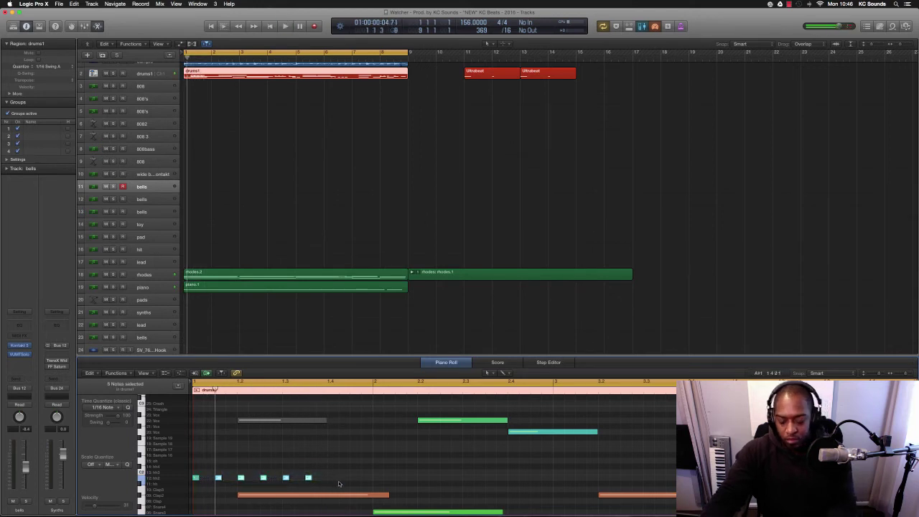
{"action": "key", "text": "Delete"}
- Copy the first HH2 hit into a rapid three-hit roll starting at 1 1 3 and audition the pattern
{"action": "left_click_drag", "start_coordinate": [196, 479], "coordinate": [224, 480], "text": "alt"}
{"action": "key", "text": "super+Right"}
{"action": "key", "text": "space"}
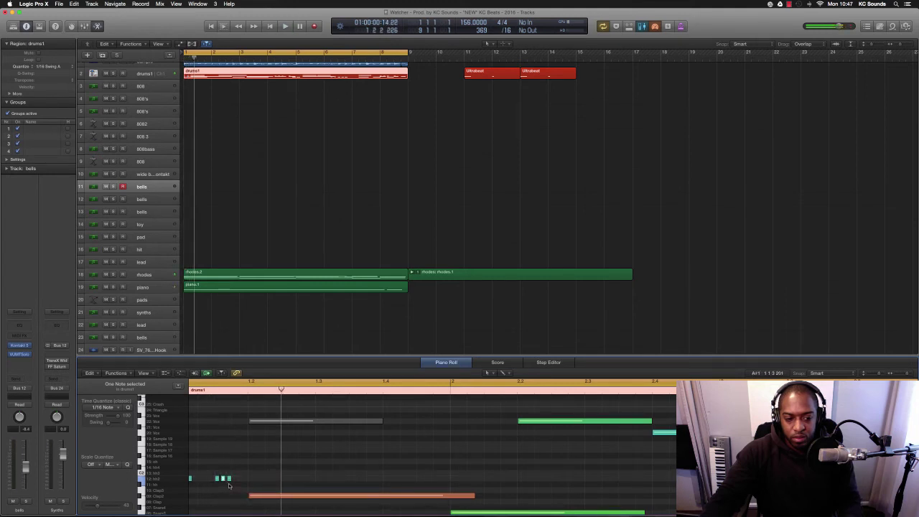
{"action": "key", "text": "space"}
{"action": "key", "text": "space"}
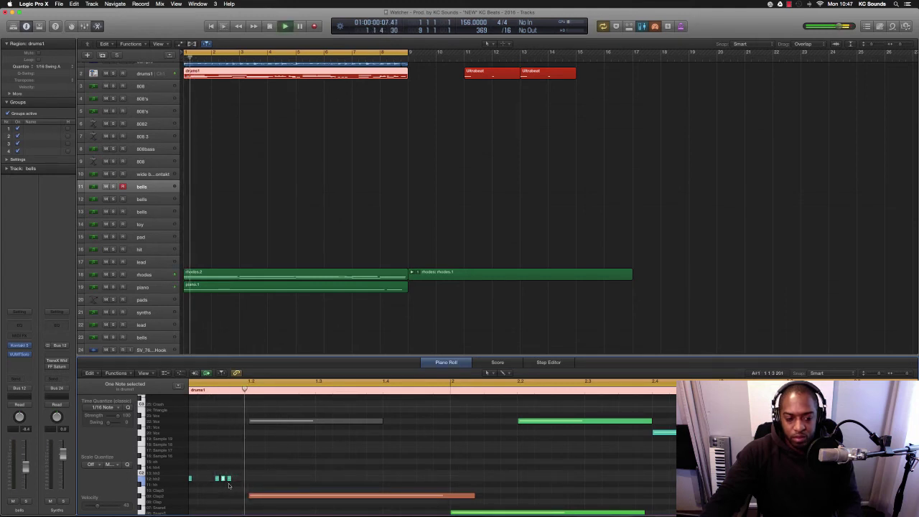
{"action": "key", "text": "space"}
- Add HH2 hits from beat 3 of bar 1 through bar 2 and two HH hits on beat 4 of bar 2, auditioning the pattern
{"action": "key", "text": "space"}
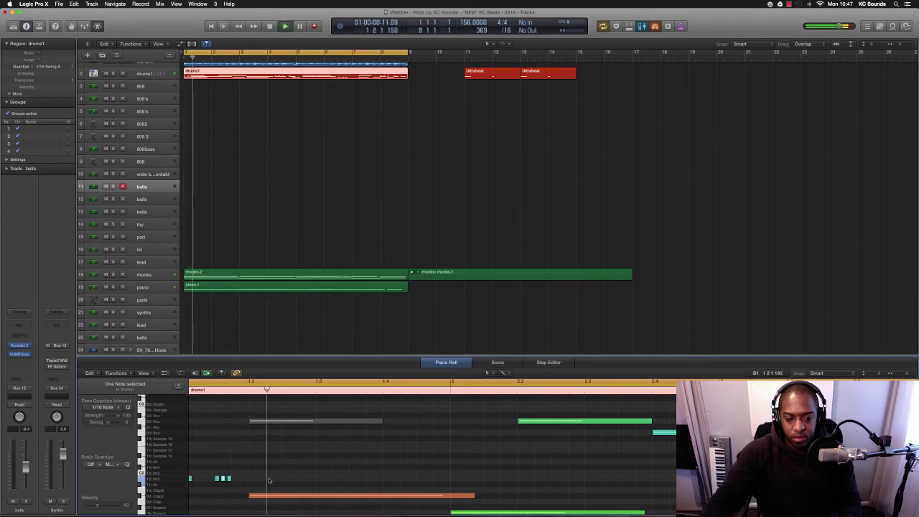
{"action": "key", "text": "space"}
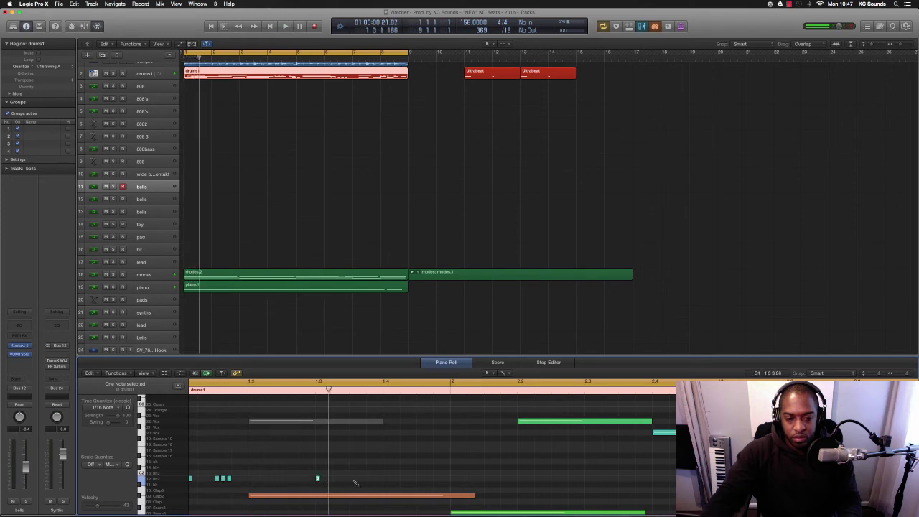
{"action": "key", "text": "space"}
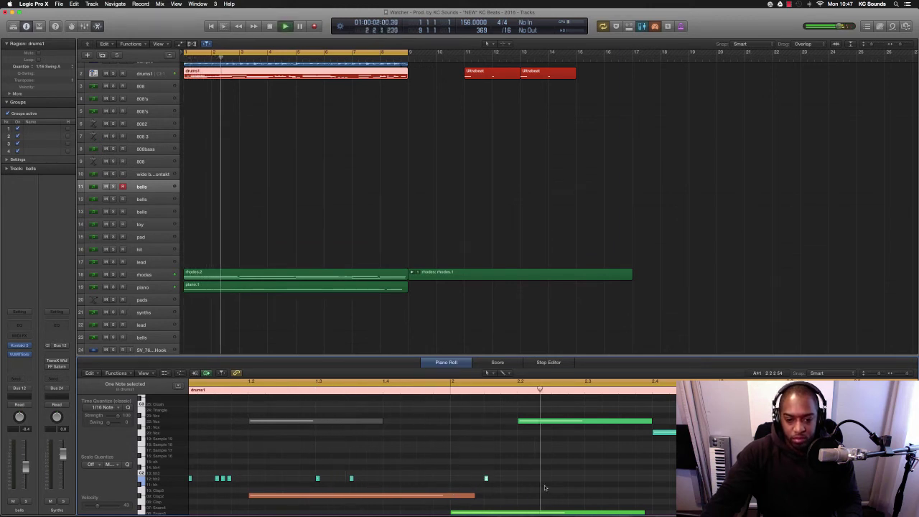
{"action": "key", "text": "space"}
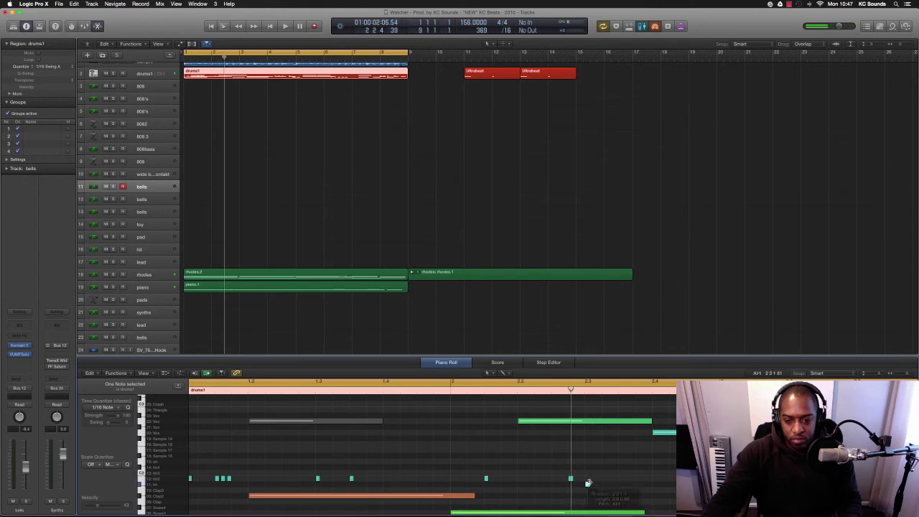
{"action": "mouse_move", "coordinate": [588, 485]}
{"action": "left_mouse_down"}
{"action": "mouse_move", "coordinate": [603, 480]}
{"action": "mouse_move", "coordinate": [589, 483]}
{"action": "left_mouse_up"}
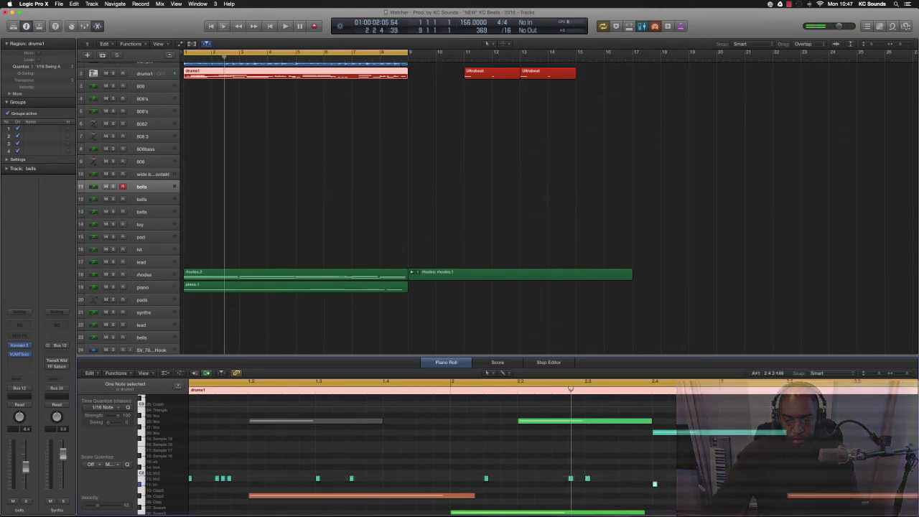
{"action": "key", "text": "space"}
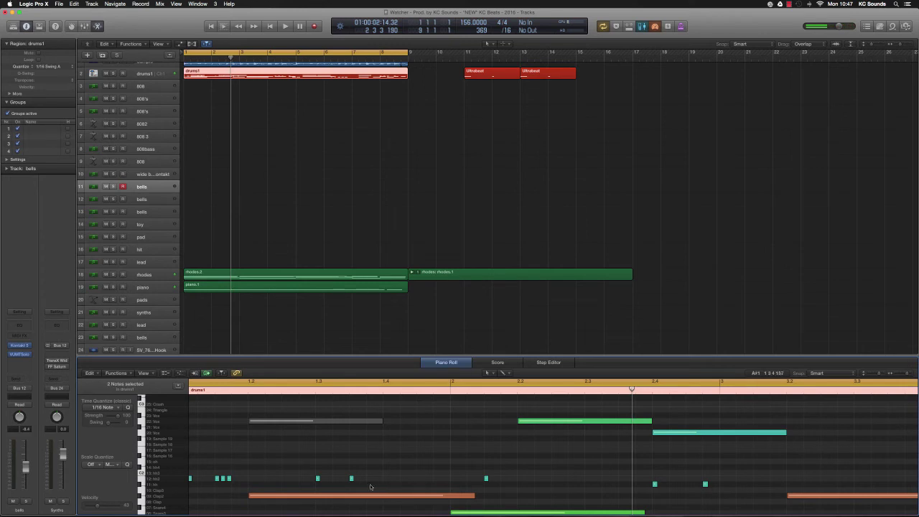
- Copy the two HH2 hits on beat 3 of bar 1 to beat 3 of bar 2 and play the pattern
{"action": "left_click_drag", "start_coordinate": [318, 478], "coordinate": [587, 479]}
{"action": "key", "text": "space"}
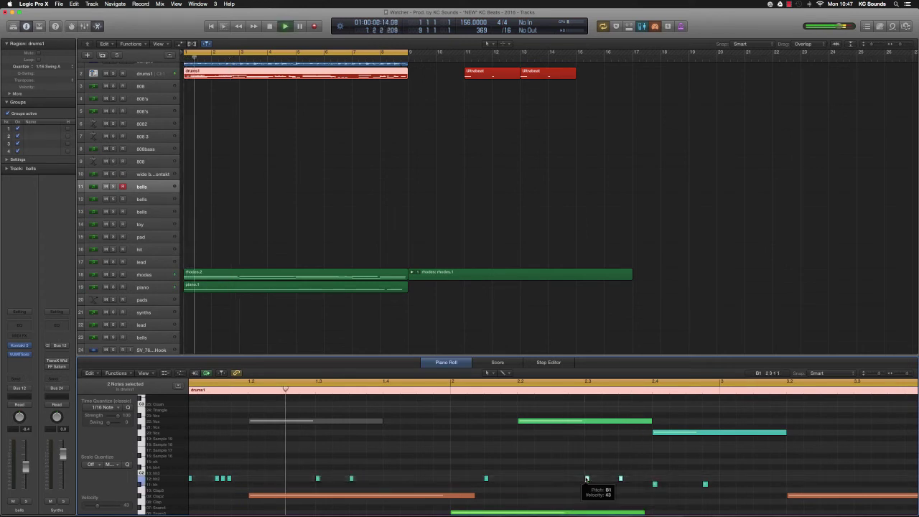
{"action": "mouse_move", "coordinate": [617, 509]}
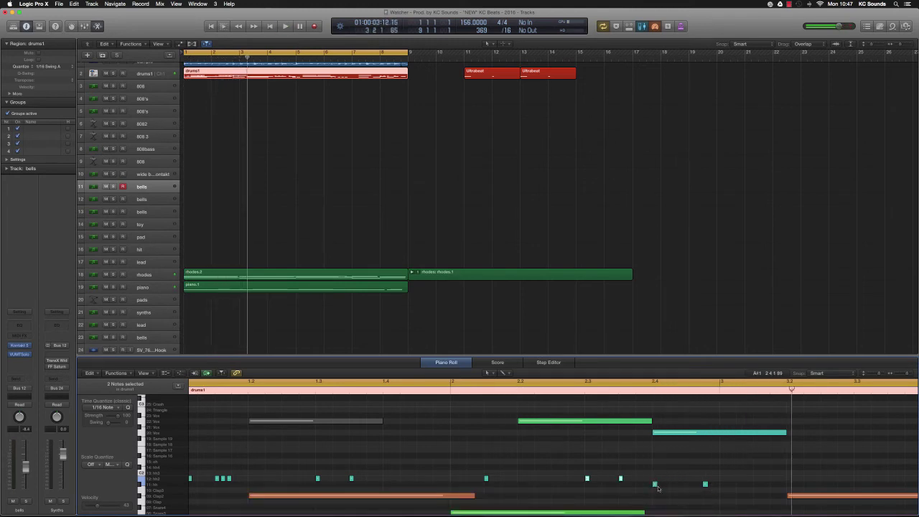
- Delete the two HH hits on beat 4 of bar 2 and the HH2 pair on beat 3 of bar 1, auditioning the result
{"action": "left_click_drag", "start_coordinate": [653, 476], "coordinate": [719, 494]}
{"action": "key", "text": "Delete"}
{"action": "key", "text": "space"}
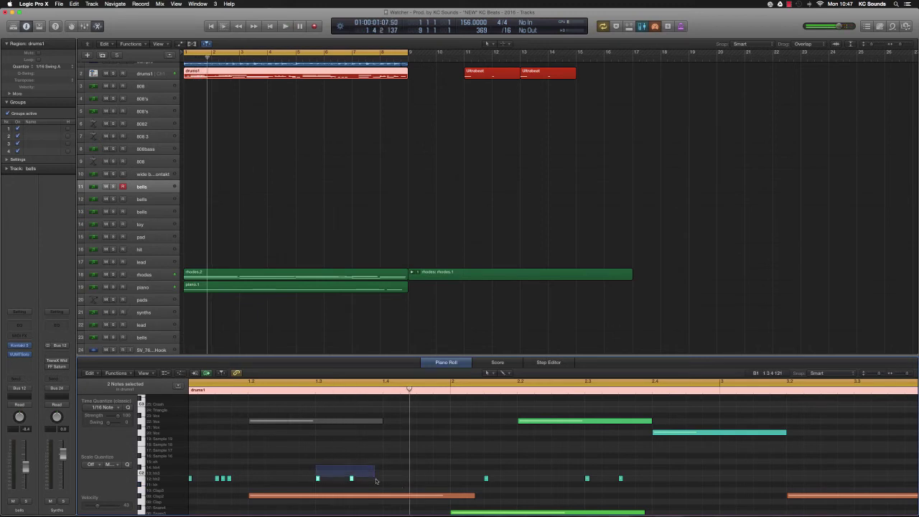
{"action": "key", "text": "space"}
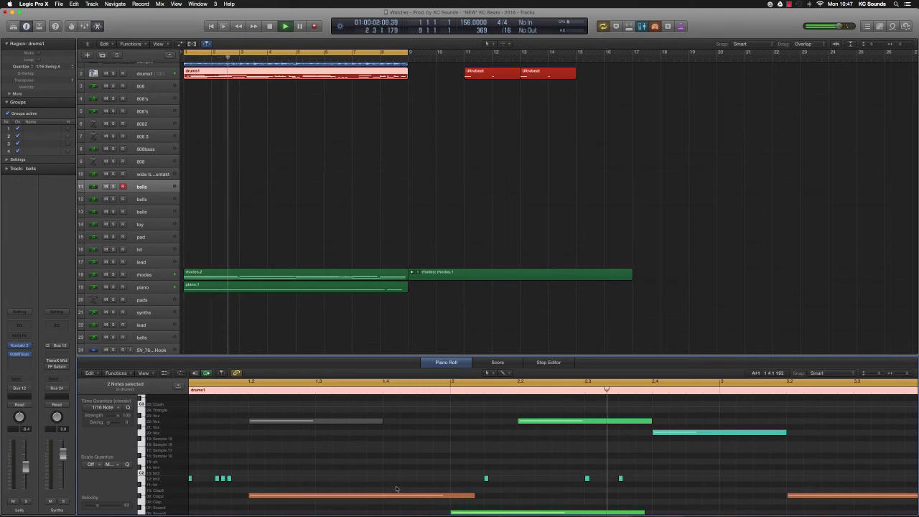
{"action": "key", "text": "space"}
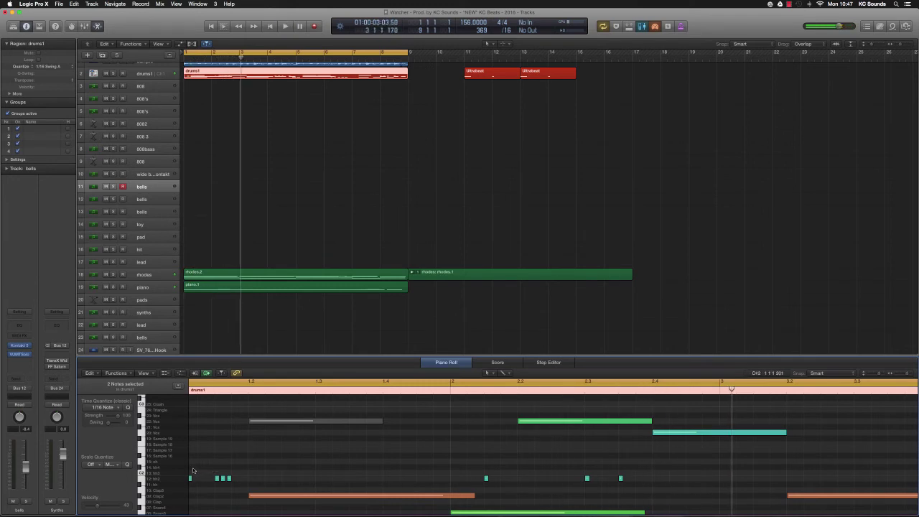
- Copy all seven HH2 hits from bars 1 and 2 so the pattern repeats from the start of bar 3, and play it
{"action": "left_click_drag", "start_coordinate": [193, 471], "coordinate": [626, 485]}
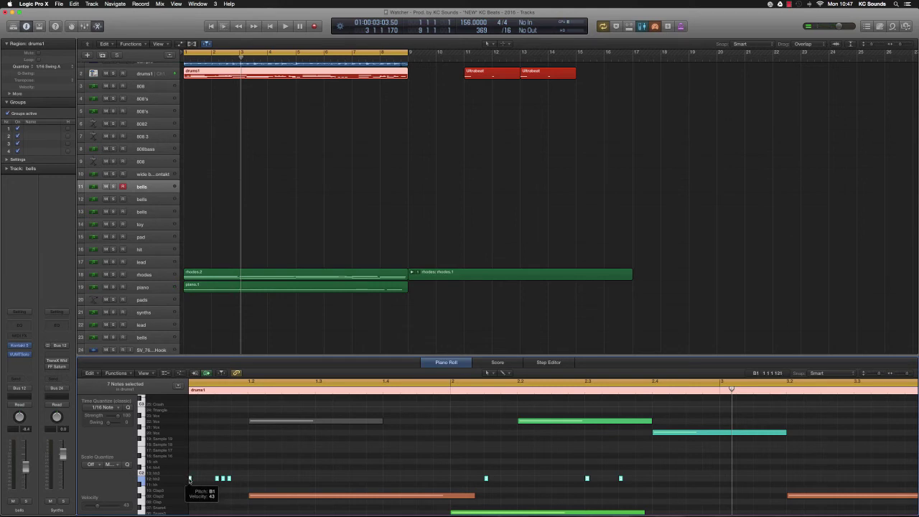
{"action": "left_click_drag", "start_coordinate": [189, 482], "coordinate": [725, 470]}
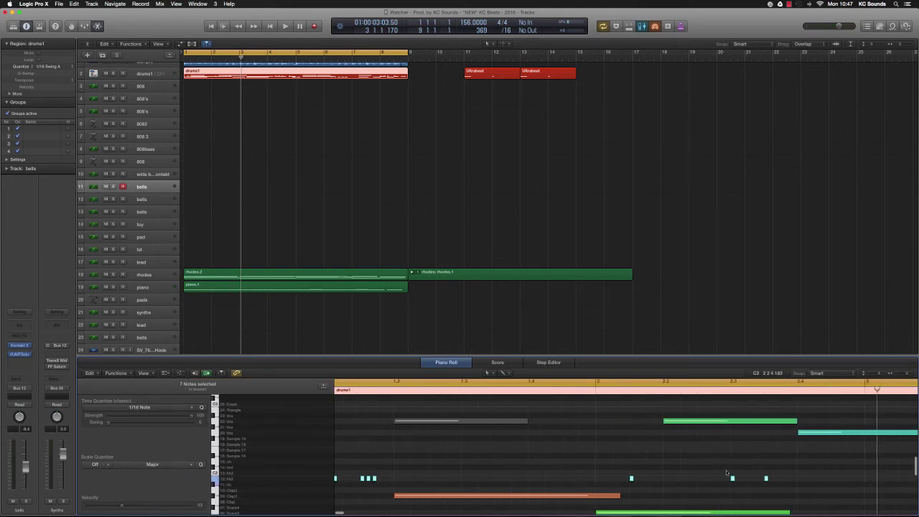
{"action": "scroll", "coordinate": [727, 472], "scroll_direction": "down", "scroll_amount": 5}
{"action": "scroll", "coordinate": [333, 478], "scroll_direction": "up", "scroll_amount": 2}
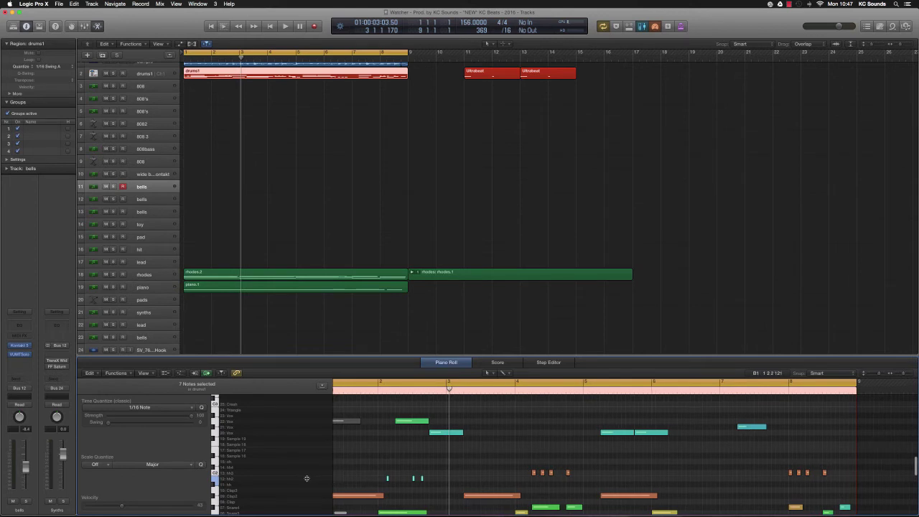
{"action": "left_click_drag", "start_coordinate": [333, 478], "coordinate": [234, 477]}
{"action": "scroll", "coordinate": [269, 478], "scroll_direction": "left", "scroll_amount": 5}
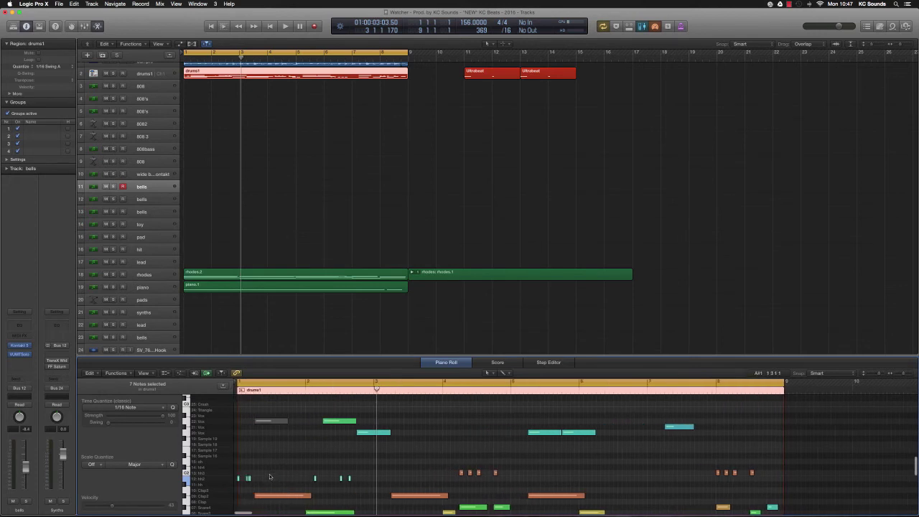
{"action": "scroll", "coordinate": [230, 478], "scroll_direction": "right", "scroll_amount": 1}
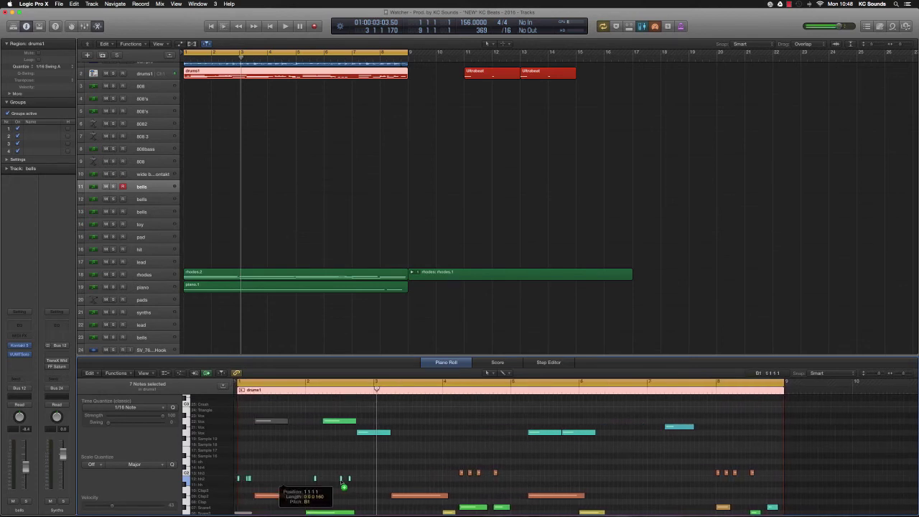
{"action": "left_click_drag", "start_coordinate": [344, 487], "coordinate": [376, 481]}
{"action": "key", "text": "space"}
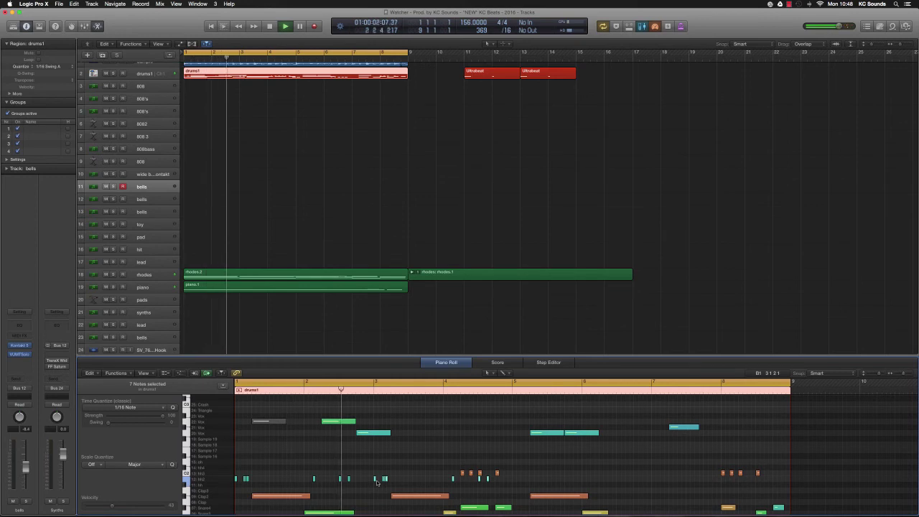
{"action": "mouse_move", "coordinate": [398, 496]}
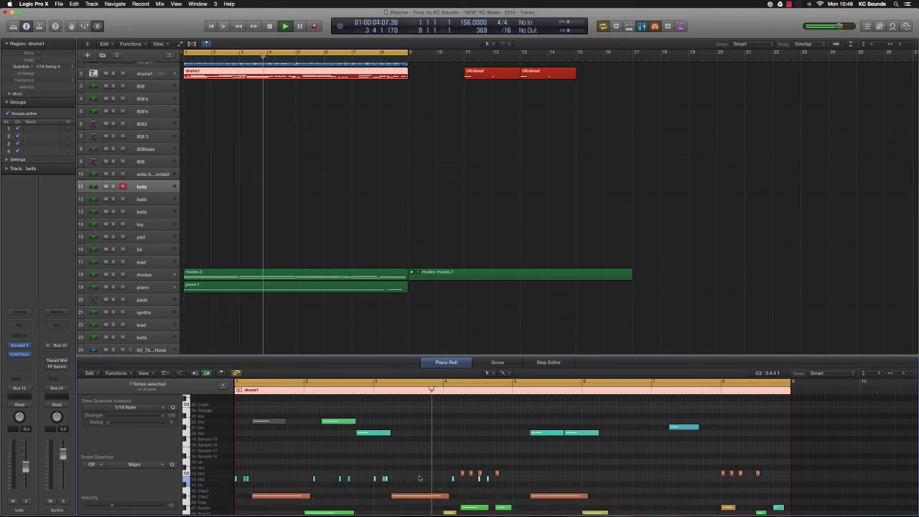
- Add three eighth-note HH2 hits from beat 3 of bar 3, move them down to the HH row, and play the pattern
{"action": "left_click", "coordinate": [418, 479]}
{"action": "left_click", "coordinate": [426, 479]}
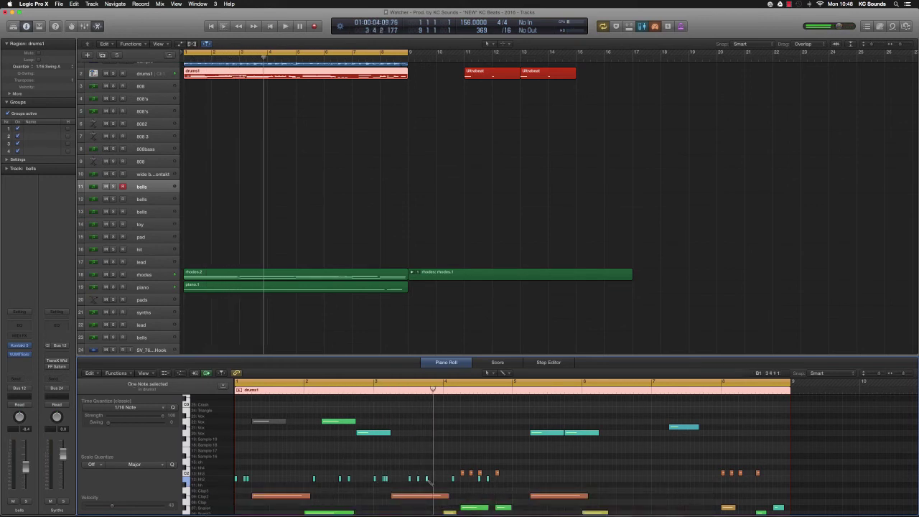
{"action": "left_click", "coordinate": [422, 485]}
{"action": "key", "text": "space"}
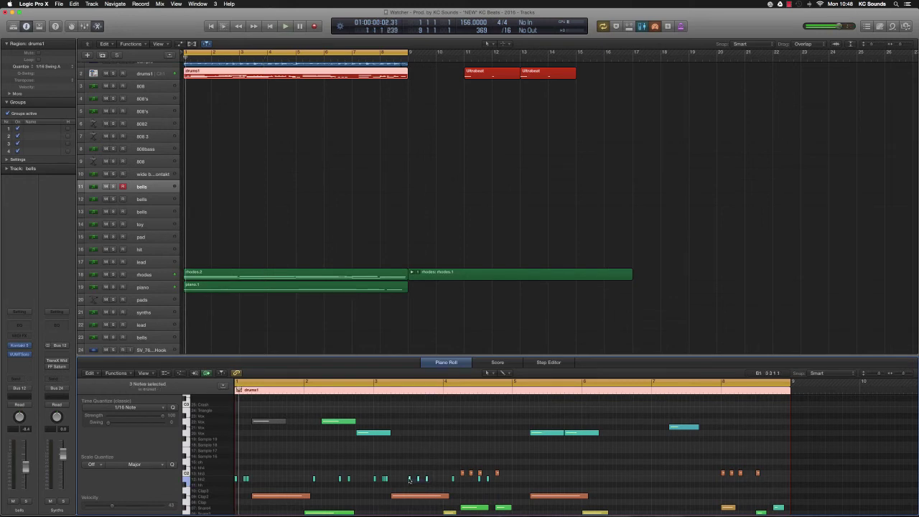
{"action": "left_click_drag", "start_coordinate": [410, 480], "coordinate": [410, 485]}
{"action": "key", "text": "space"}
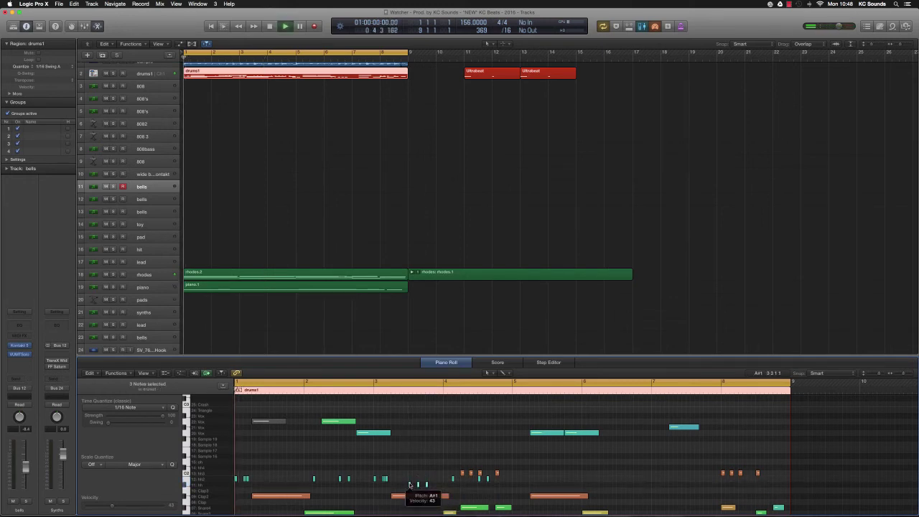
{"action": "left_click", "coordinate": [212, 480]}
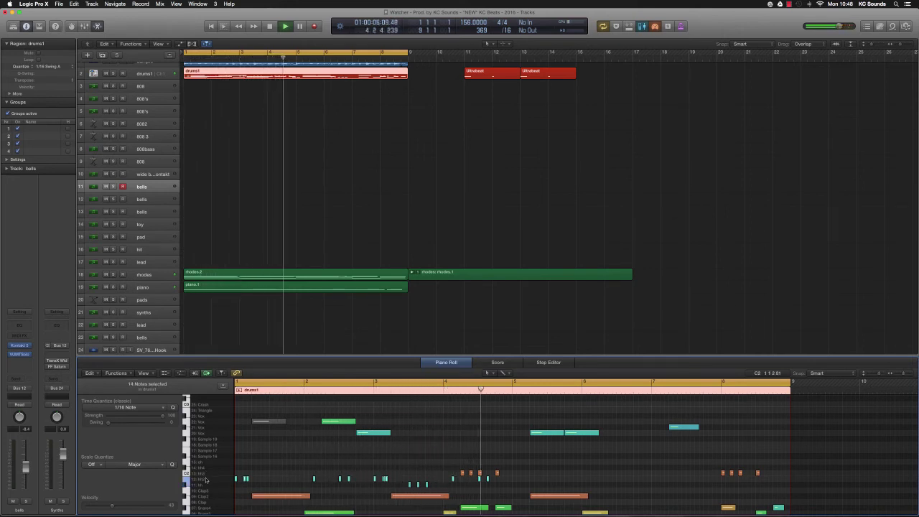
{"action": "key", "text": "space"}
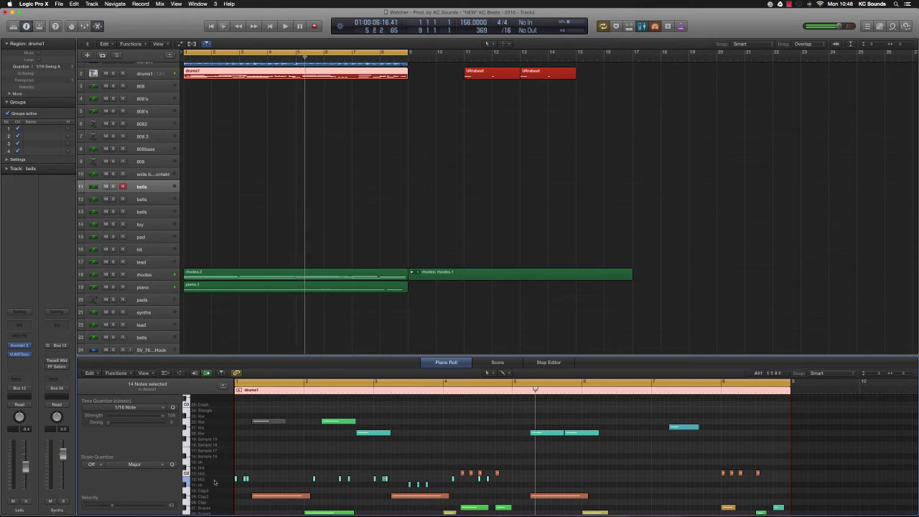
- Add two HH2 hits at 1 3 1 and 1 3 3, replaying the pattern from the start to check their timing
{"action": "key", "text": "Return"}
{"action": "key", "text": "space"}
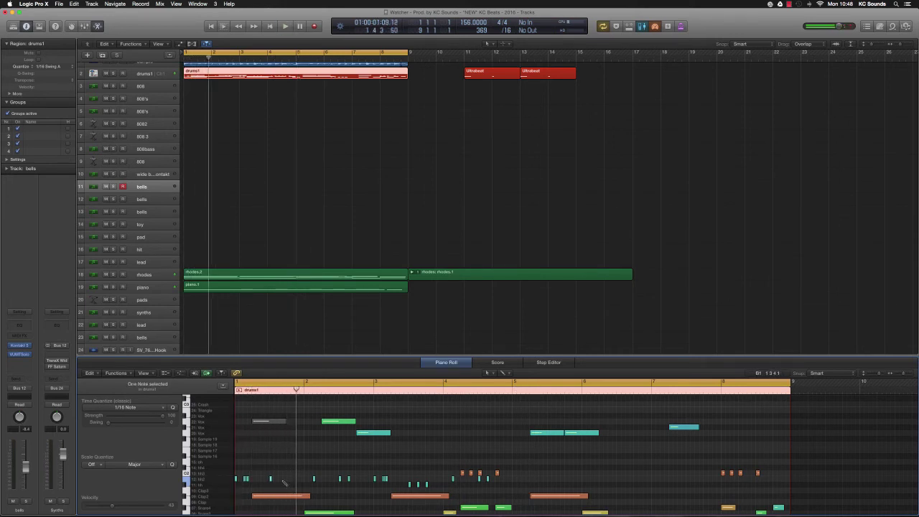
{"action": "key", "text": "Return"}
{"action": "key", "text": "space"}
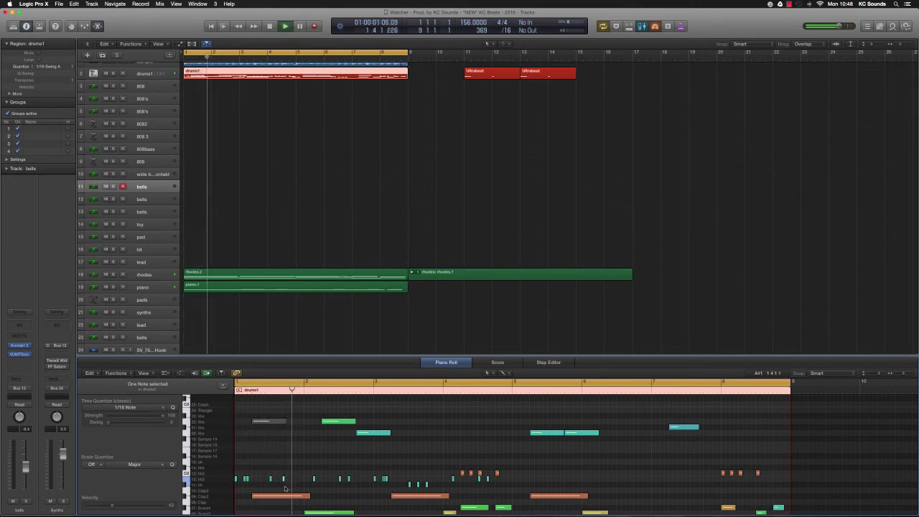
{"action": "key", "text": "space"}
{"action": "key", "text": "Return"}
{"action": "key", "text": "space"}
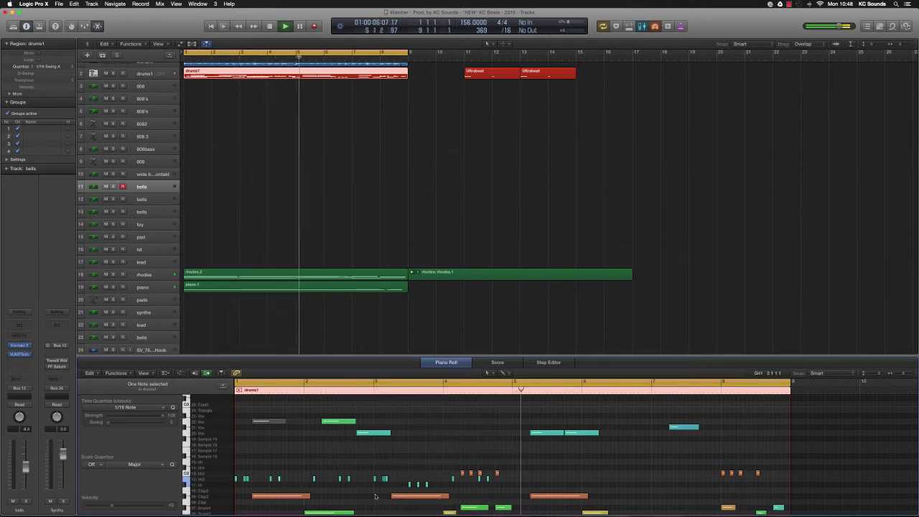
- Copy all HH2 and HH hits from bars 1 to 4 to the start of bar 5 and play the pattern from the beginning
{"action": "key", "text": "space"}
{"action": "left_click_drag", "start_coordinate": [497, 491], "coordinate": [236, 479]}
{"action": "left_click_drag", "start_coordinate": [475, 495], "coordinate": [516, 489]}
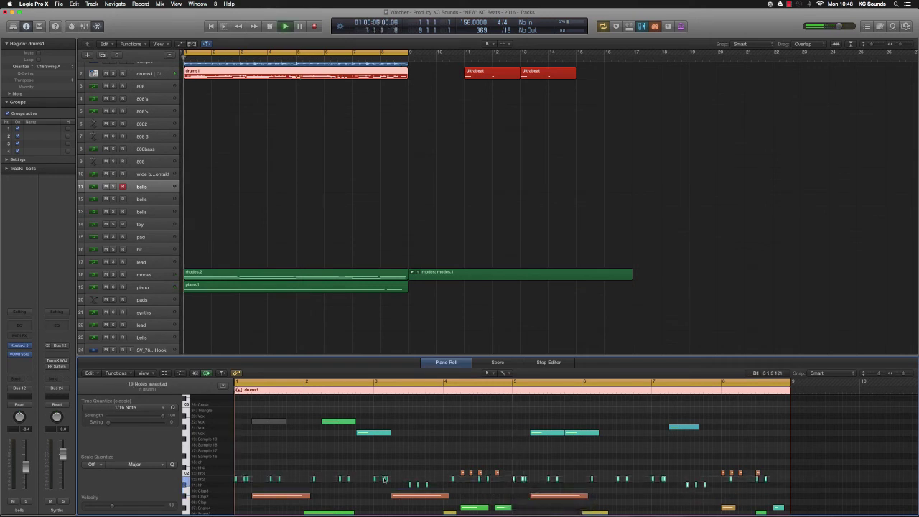
{"action": "key", "text": "Return"}
{"action": "key", "text": "space"}
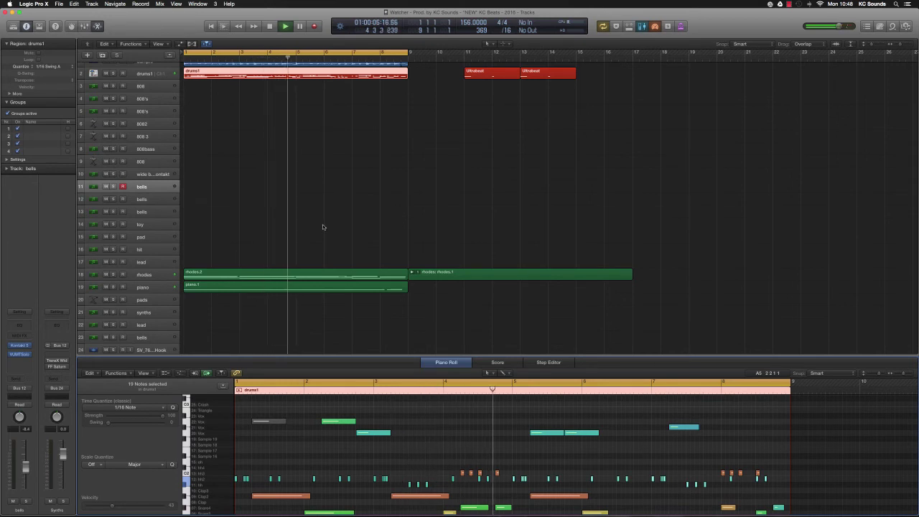
- Select the upper 808's track, track 4, for the 808 part over the eight-bar loop
{"action": "key", "text": "super+Up"}
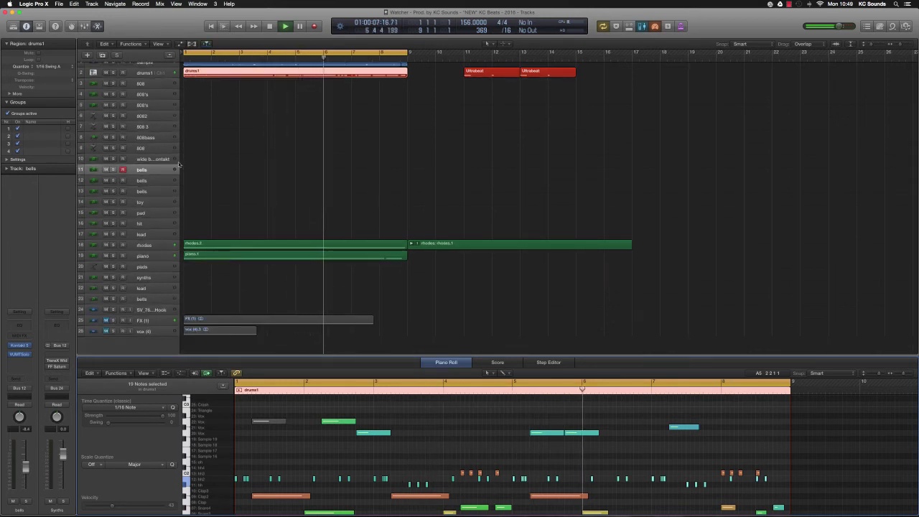
{"action": "left_click", "coordinate": [149, 95]}
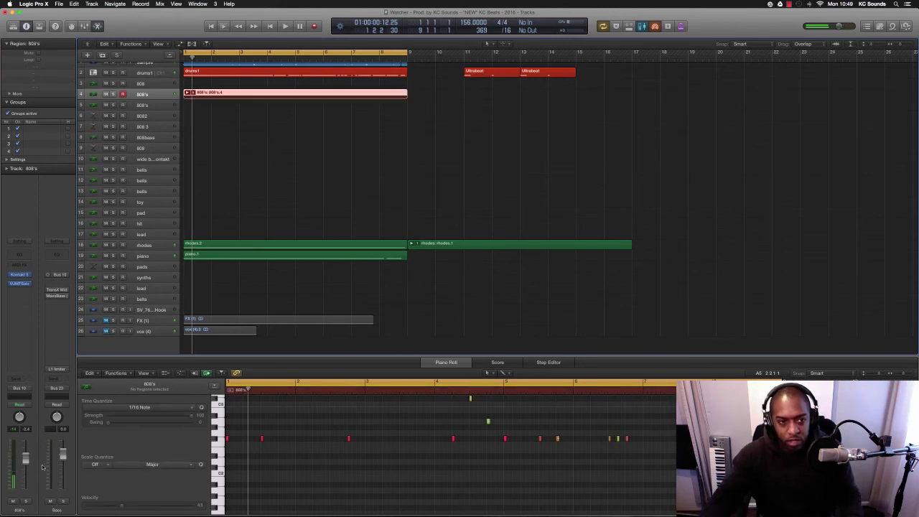
{"action": "scroll", "coordinate": [290, 419], "scroll_direction": "left", "scroll_amount": 1}
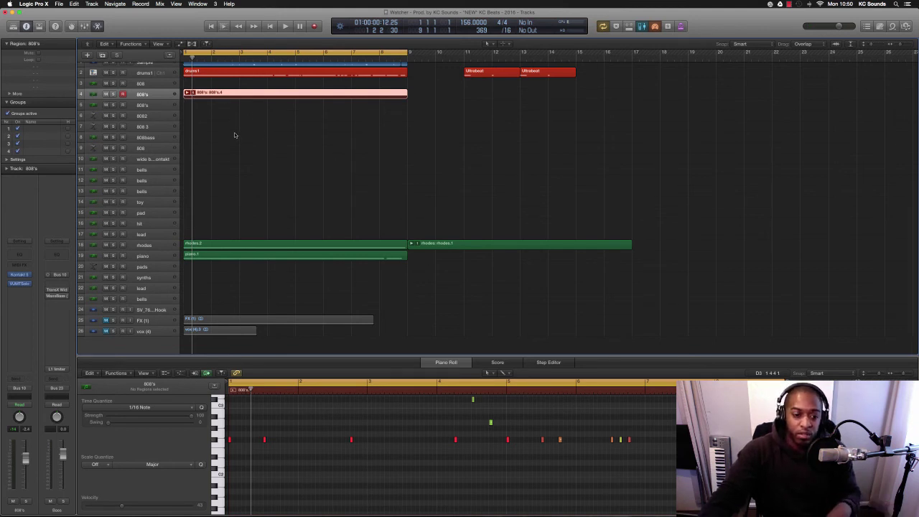
- Play the beat from the start with the toy track selected
{"action": "key", "text": "space"}
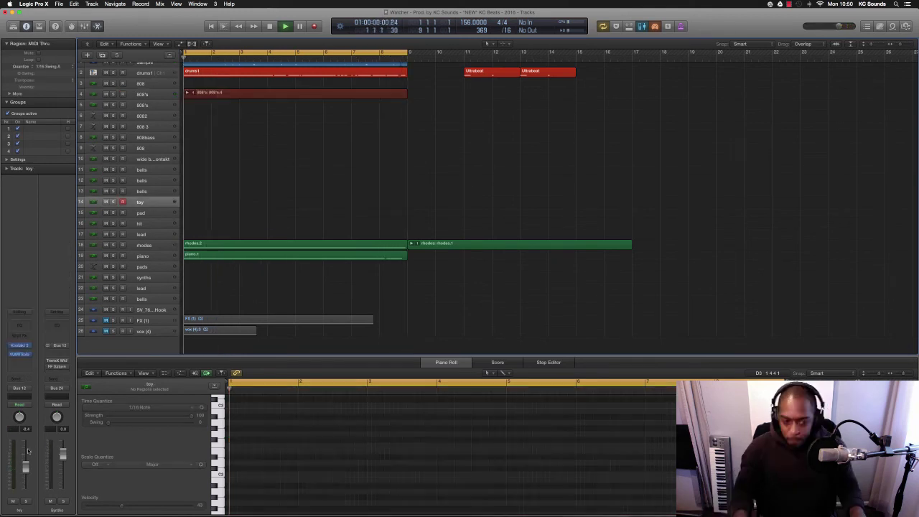
{"action": "left_click", "coordinate": [144, 202]}
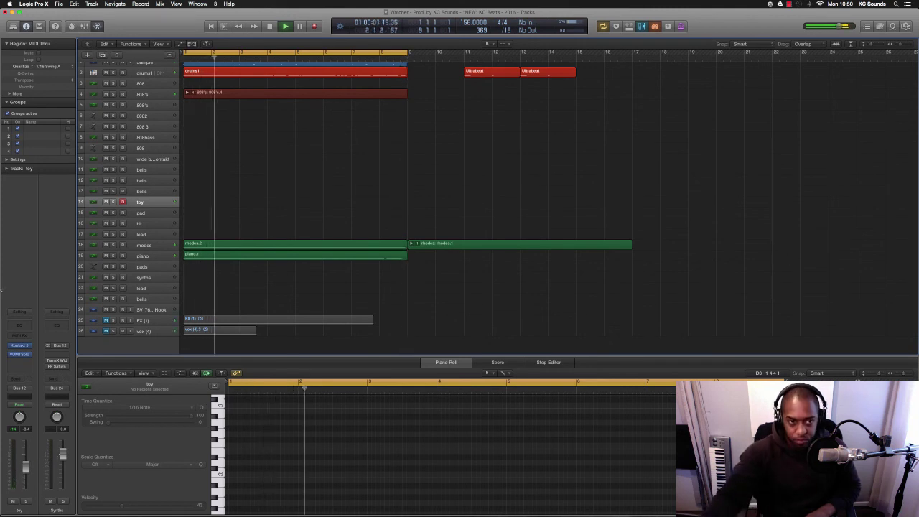
- Select the Sample track and open its VUMTSolo meter while the beat plays
{"action": "scroll", "coordinate": [227, 151], "scroll_direction": "up", "scroll_amount": 2}
{"action": "left_click", "coordinate": [145, 68]}
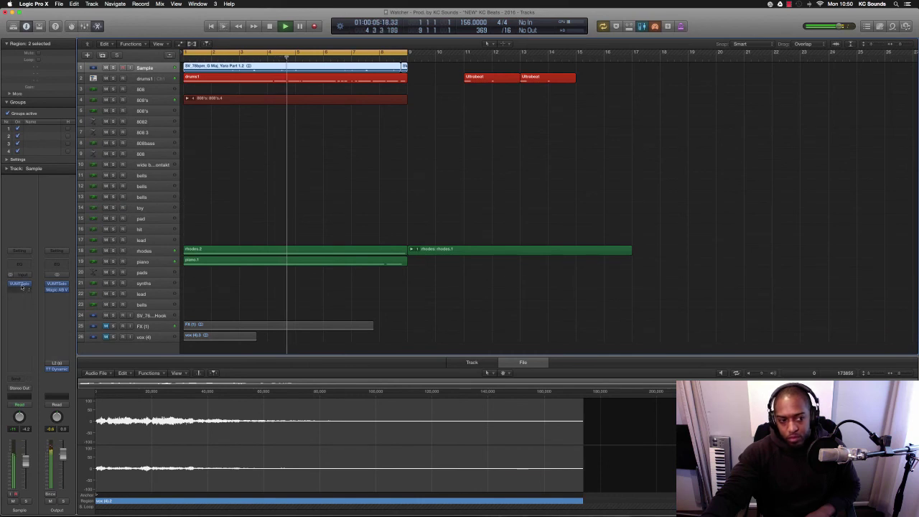
{"action": "left_click", "coordinate": [19, 285]}
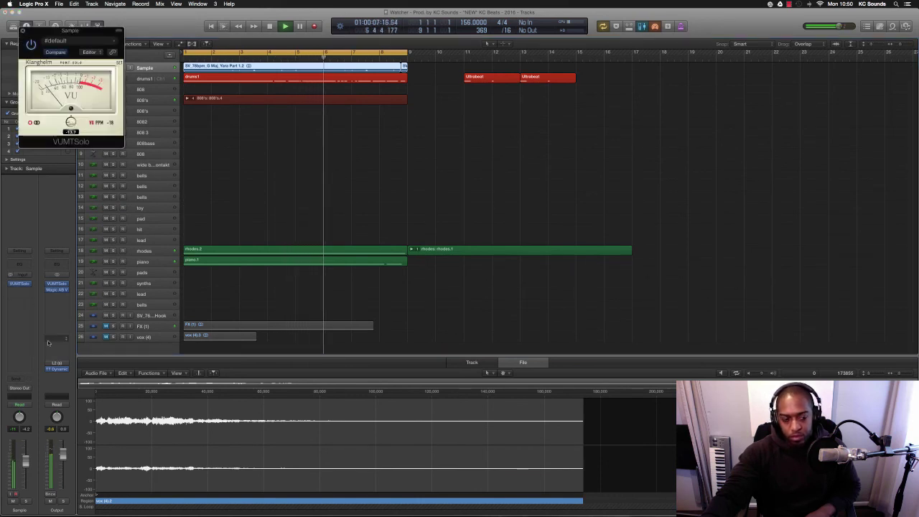
- Lower the Sample track's volume to about -7.8 dB, route its output to Bus 13 (Strings), and close its VUMTSolo meter
{"action": "left_click_drag", "start_coordinate": [28, 454], "coordinate": [26, 465]}
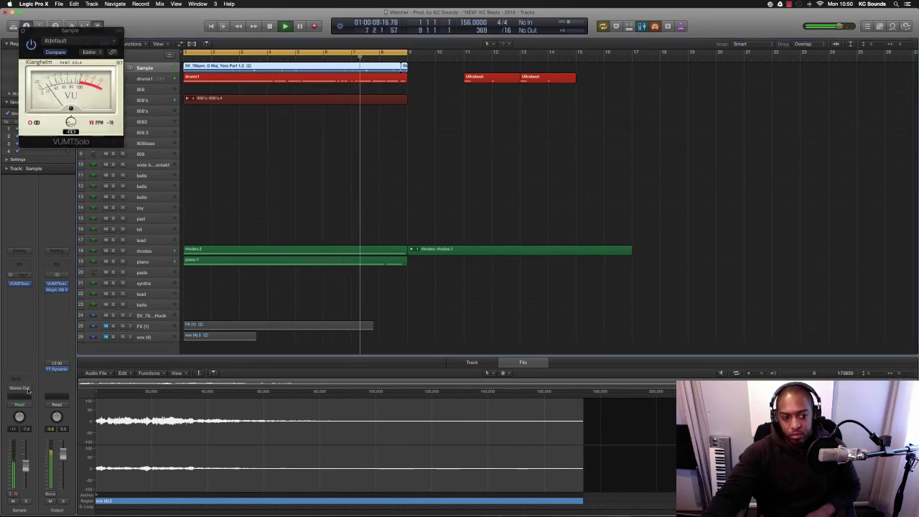
{"action": "left_click", "coordinate": [29, 392]}
{"action": "mouse_move", "coordinate": [21, 414]}
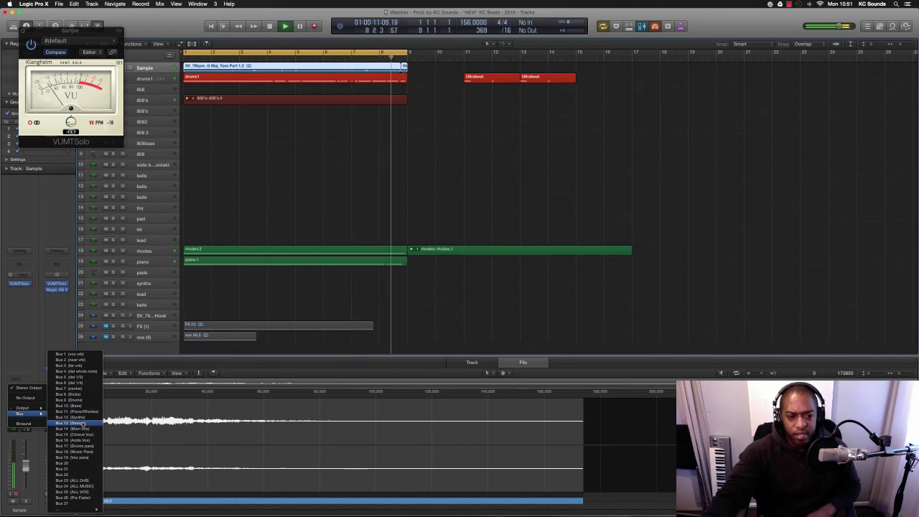
{"action": "left_click", "coordinate": [80, 424]}
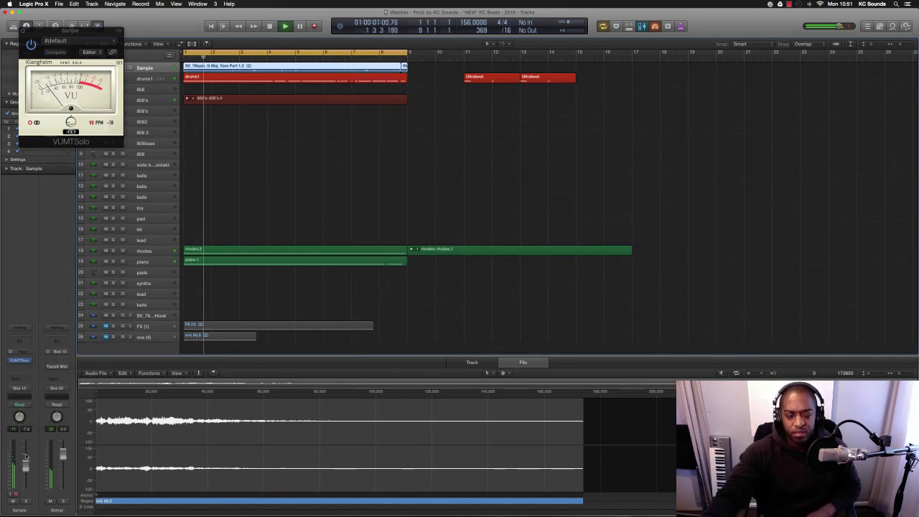
{"action": "key", "text": "Return"}
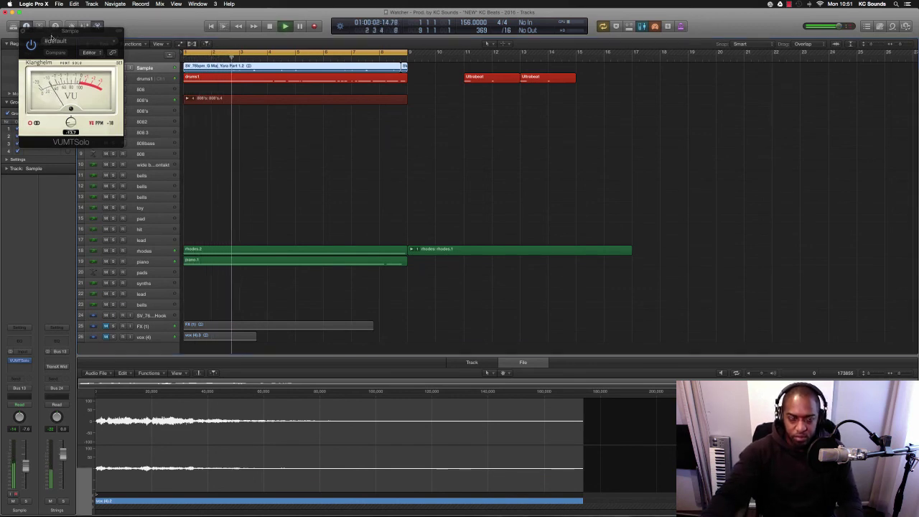
{"action": "left_click_drag", "start_coordinate": [76, 42], "coordinate": [590, 171]}
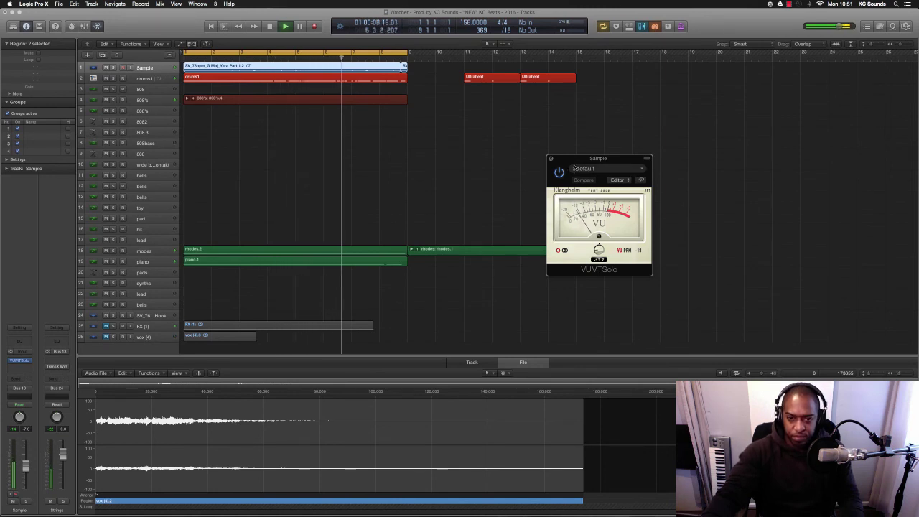
{"action": "left_click", "coordinate": [550, 159]}
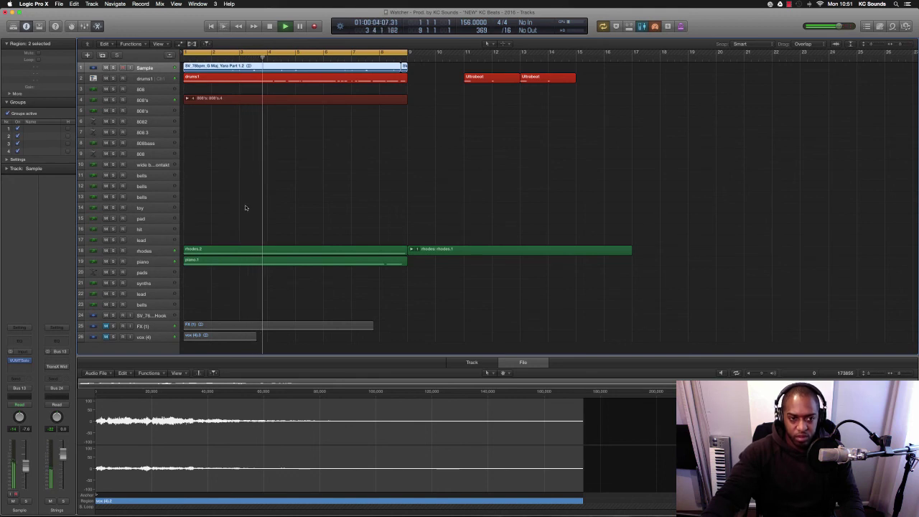
- Add a Channel EQ to the rhodes track with a low cut and a 2.5 dB boost at 450 Hz, and stop playback
{"action": "left_click", "coordinate": [144, 251]}
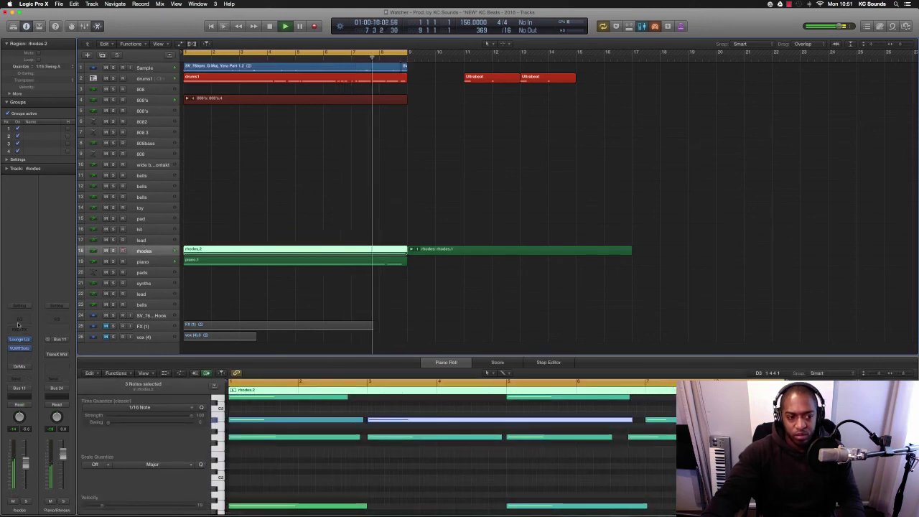
{"action": "left_click_drag", "start_coordinate": [69, 158], "coordinate": [194, 149]}
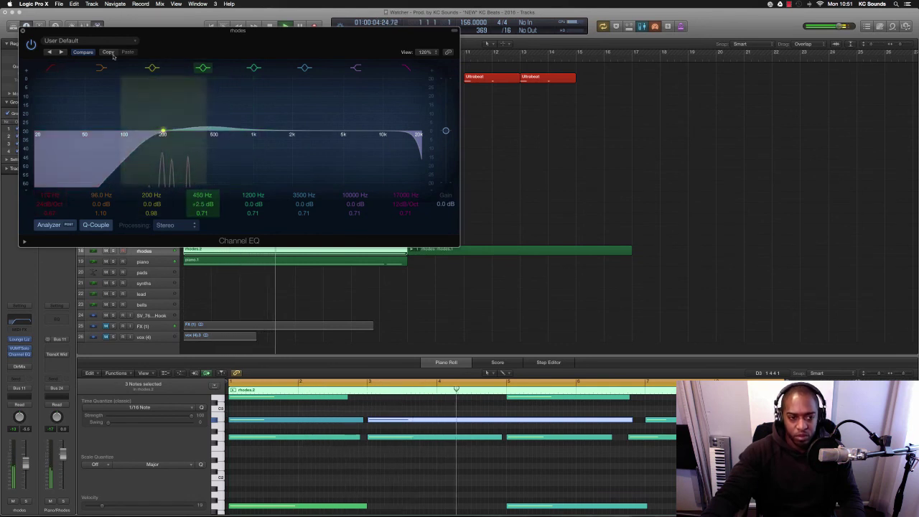
{"action": "left_click", "coordinate": [22, 32]}
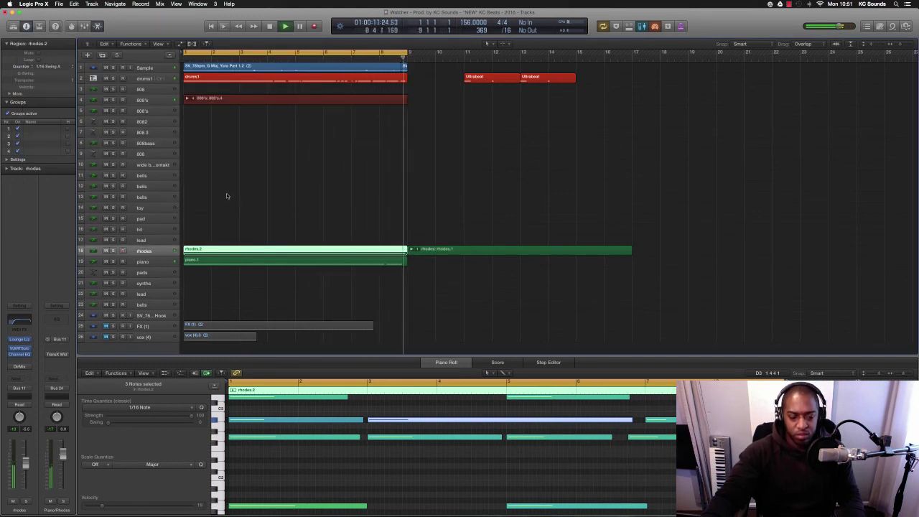
{"action": "key", "text": "space"}
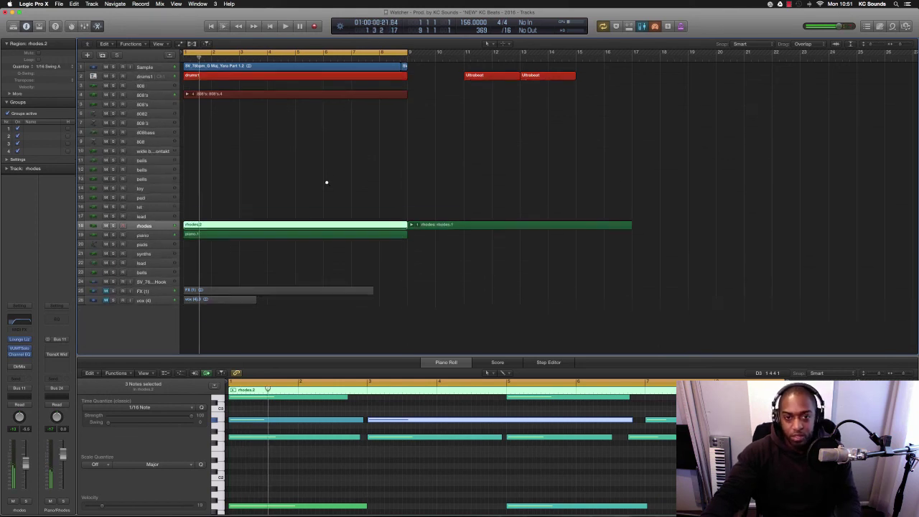
{"action": "key", "text": "super+Up"}
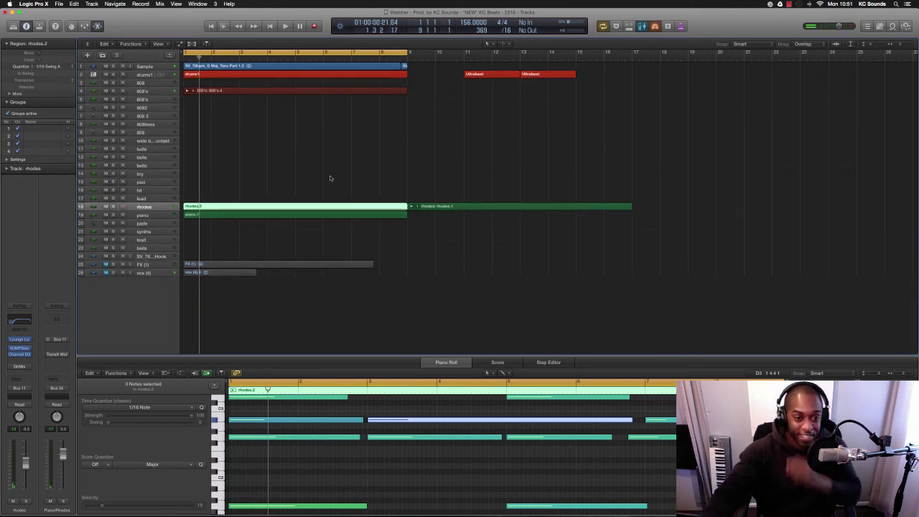